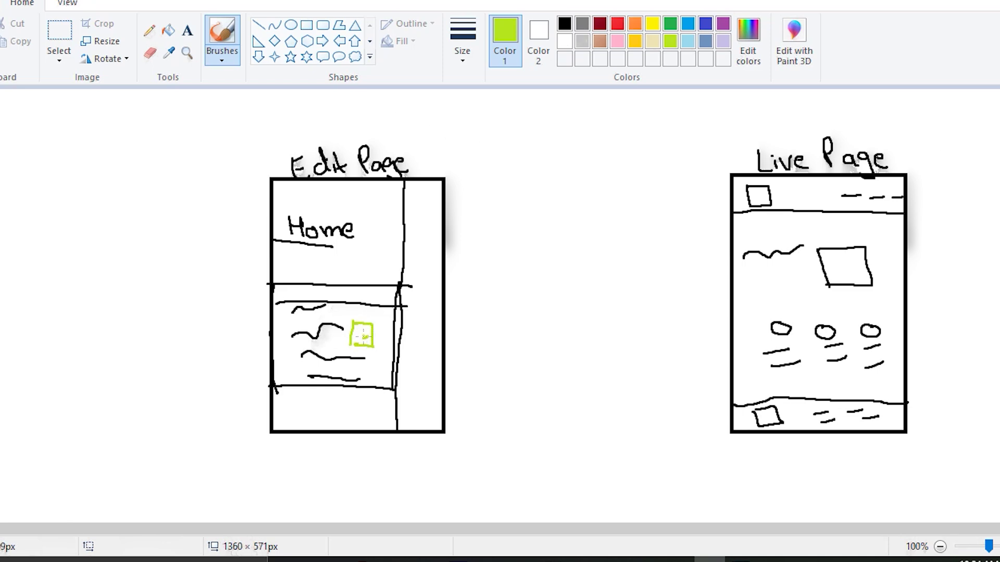
Step: Draw a green check mark and a green two-way arrow from Edit Page to Live Page, then a pink mark
drag(411, 344, 456, 326)
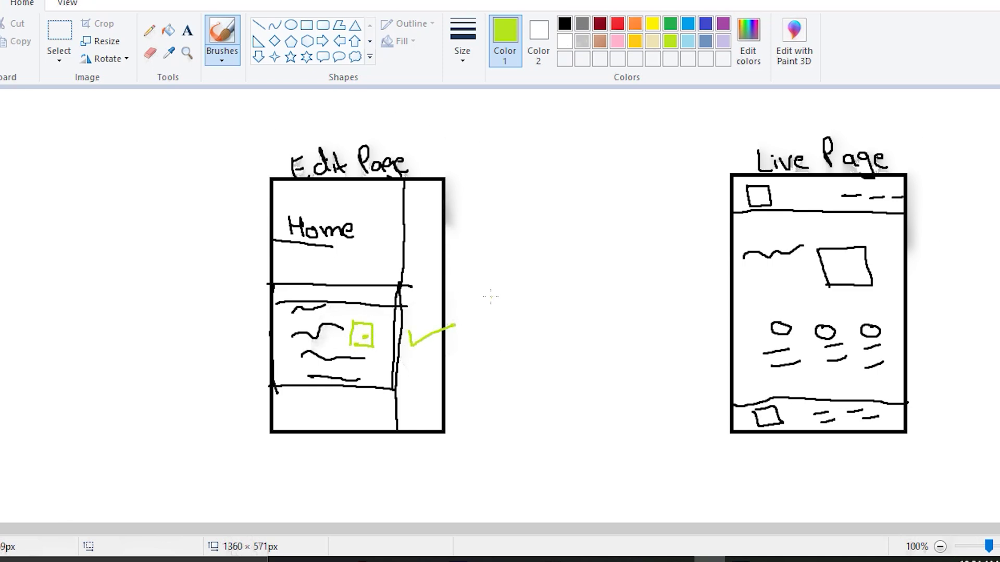
drag(517, 282, 658, 304)
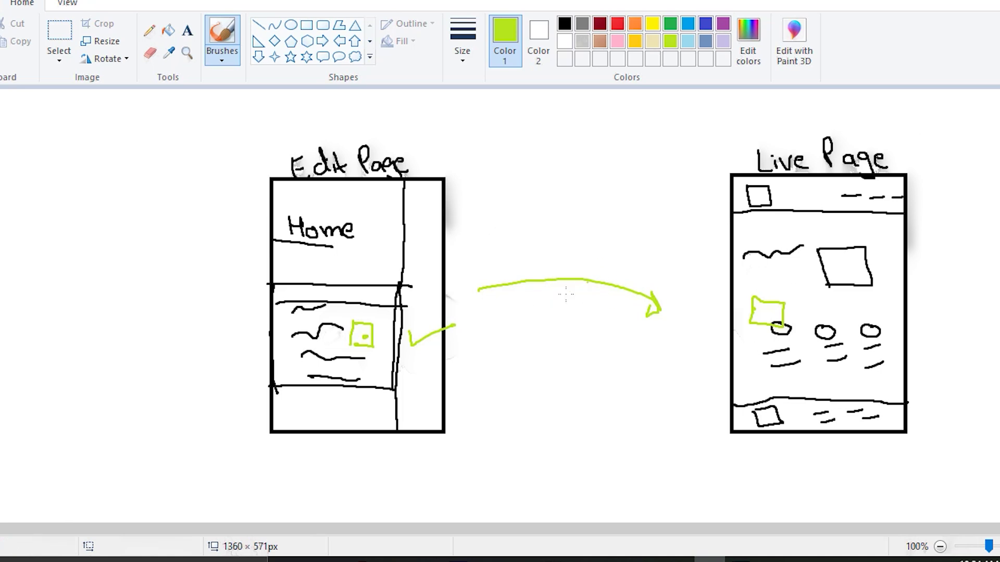
drag(578, 299, 489, 298)
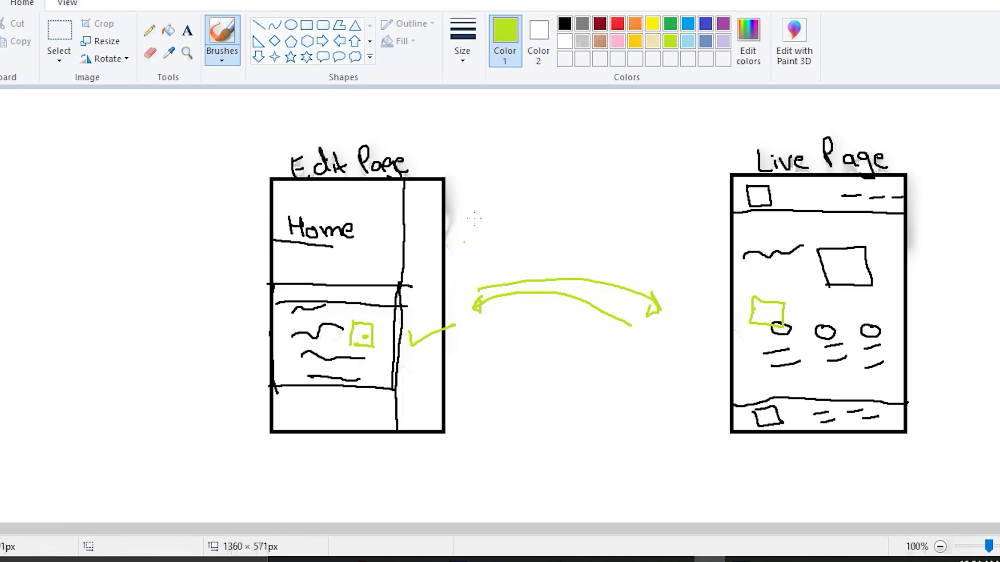
click(617, 41)
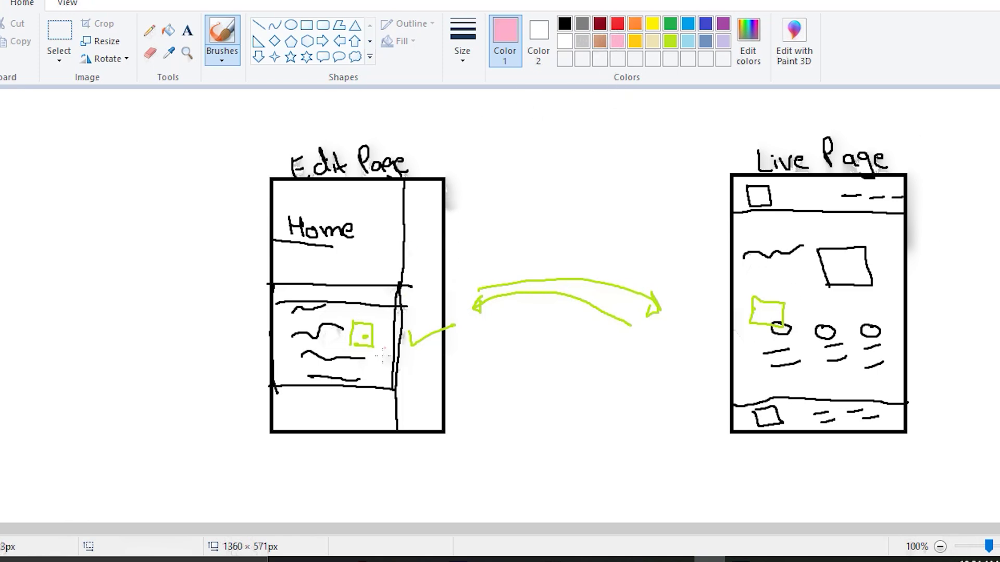
drag(364, 357, 384, 372)
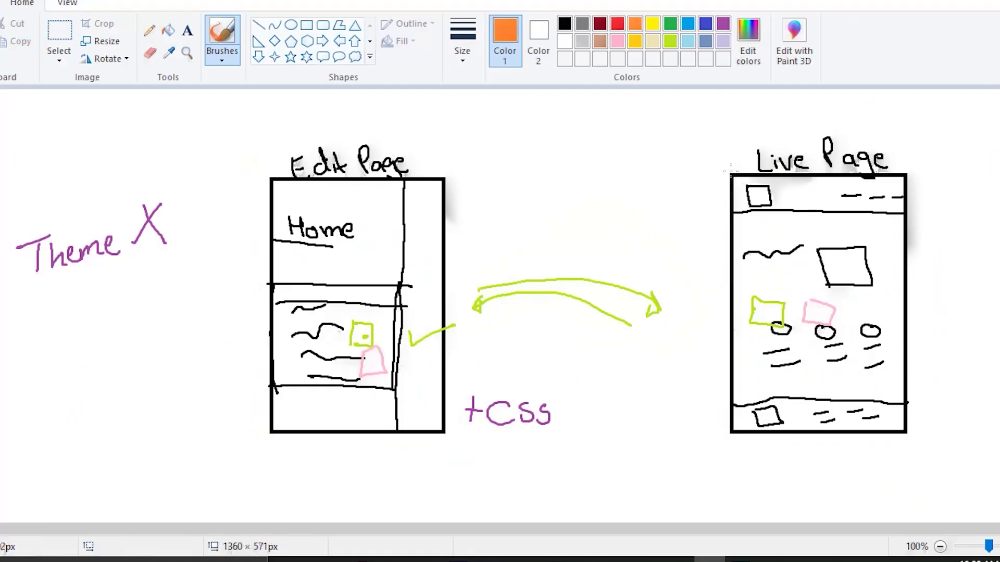
Step: Outline a tall orange sidebar rectangle beside Live Page and draw small squares inside it
mouse_move(733, 175)
mouse_down()
mouse_move(687, 213)
mouse_move(623, 433)
mouse_move(664, 431)
mouse_up()
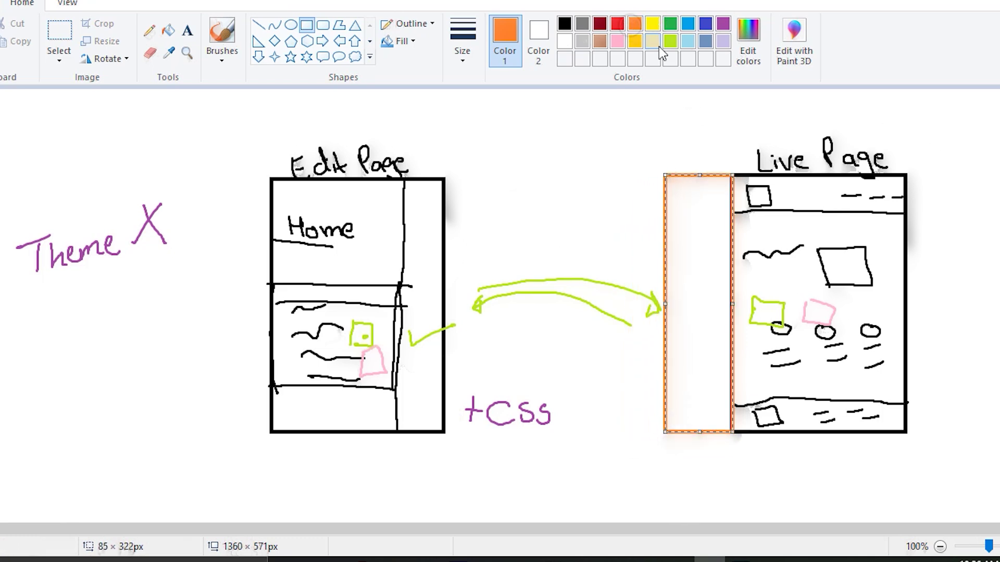
click(222, 32)
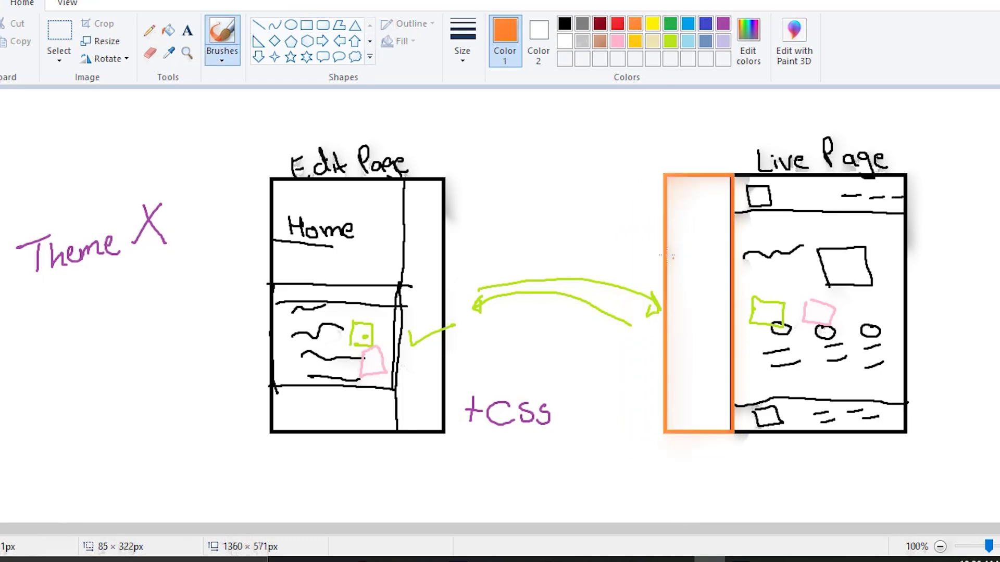
mouse_move(678, 264)
mouse_down()
mouse_move(677, 279)
mouse_move(719, 266)
mouse_up()
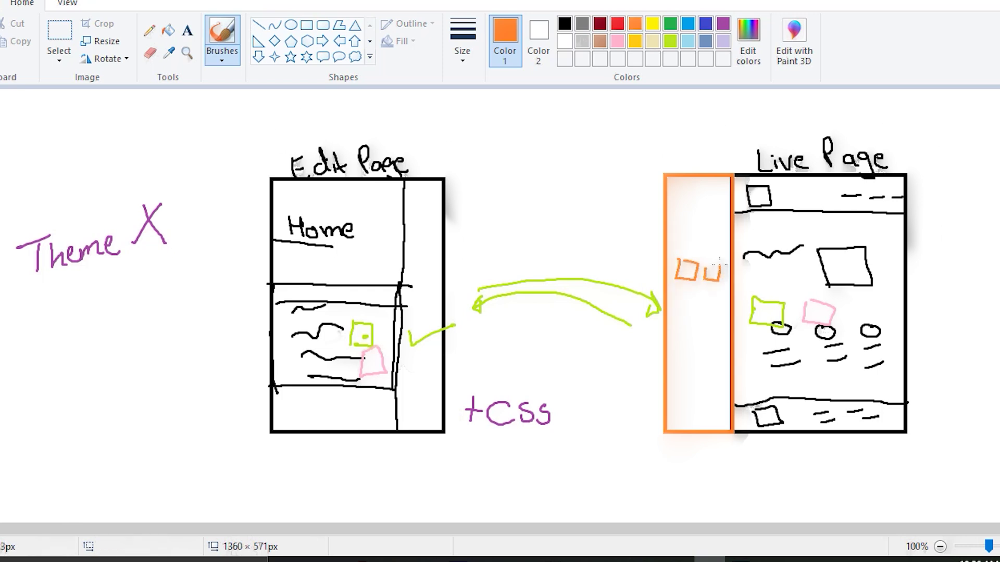
mouse_move(677, 300)
mouse_down()
mouse_move(695, 318)
mouse_move(723, 317)
mouse_move(697, 347)
mouse_move(724, 345)
mouse_up()
Step: Draw curved arrows from the sidebar squares into the Live Page sketch
drag(731, 274, 760, 295)
drag(755, 286, 764, 281)
mouse_move(714, 348)
mouse_down()
mouse_move(728, 373)
mouse_move(757, 384)
mouse_up()
drag(753, 376, 759, 384)
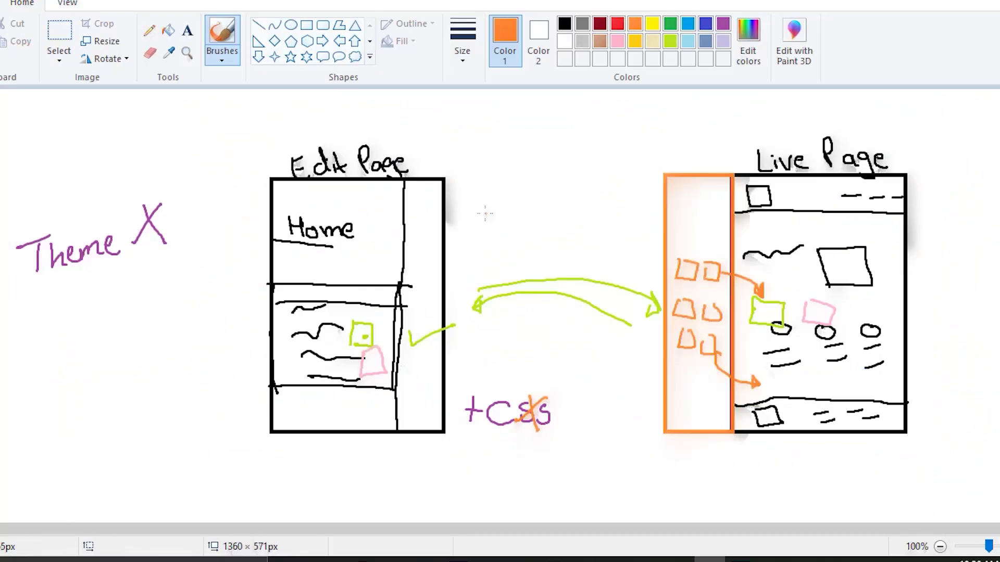
Step: Draw an orange two-way arrow between the sketches and cross it out in red
drag(484, 213, 578, 225)
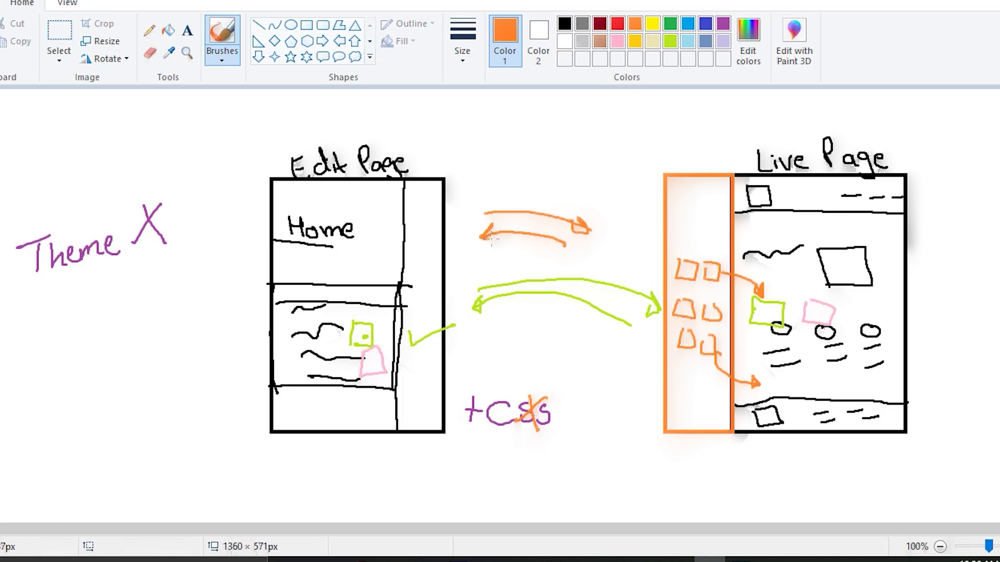
click(617, 22)
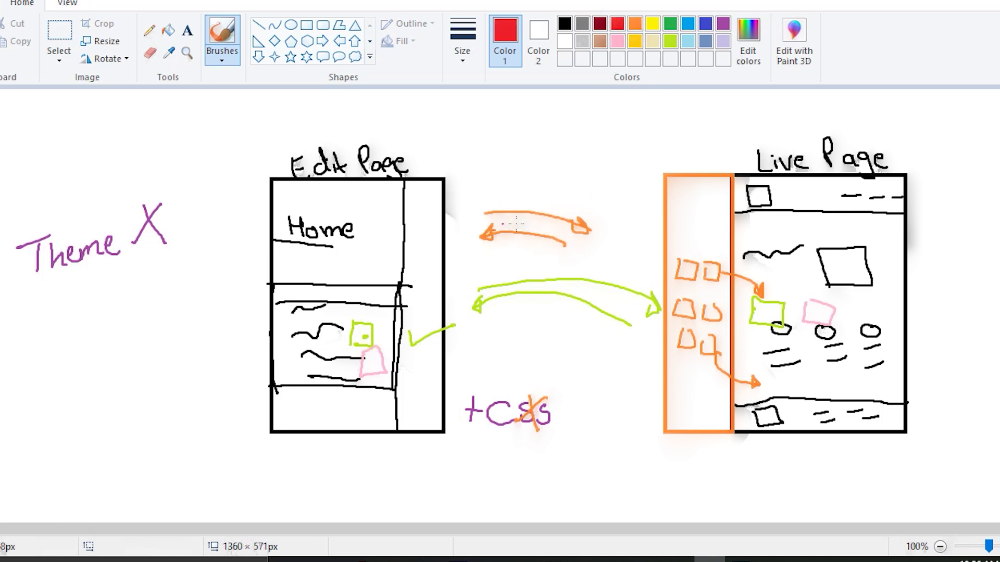
mouse_move(547, 199)
mouse_down()
mouse_move(514, 234)
mouse_move(537, 250)
mouse_up()
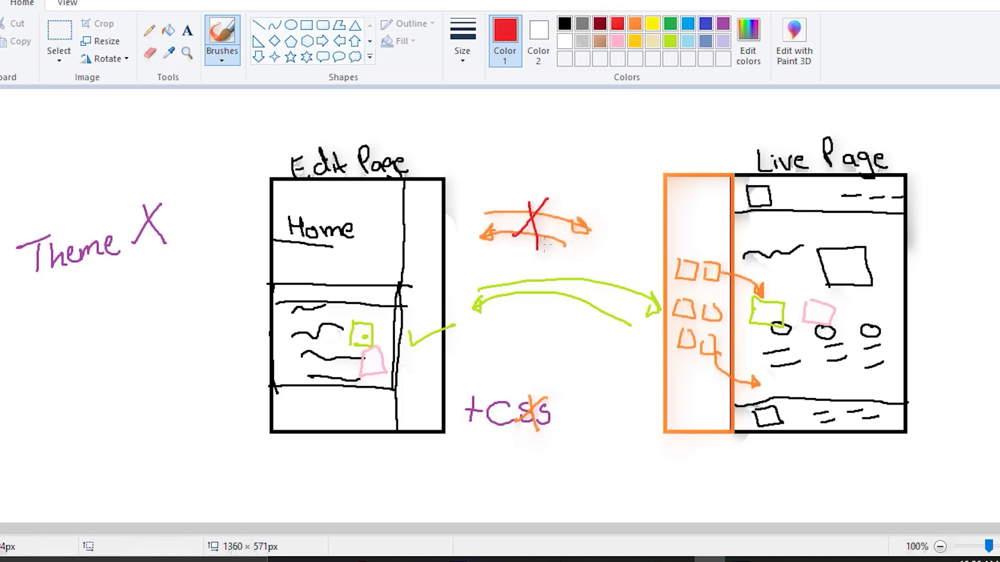
Step: Handwrite 'visually' with a check mark above the sidebar, and 'Speed' and 'Efficence' below it
mouse_move(606, 164)
mouse_down()
mouse_move(634, 178)
mouse_move(687, 151)
mouse_move(682, 177)
mouse_up()
drag(712, 133, 751, 123)
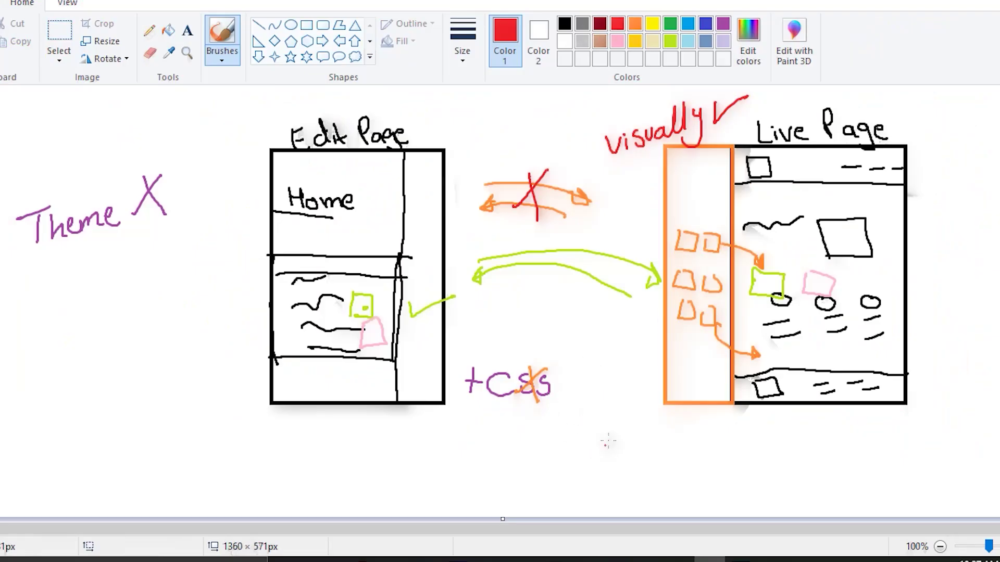
mouse_move(615, 423)
mouse_down()
mouse_move(600, 440)
mouse_move(643, 442)
mouse_move(667, 416)
mouse_up()
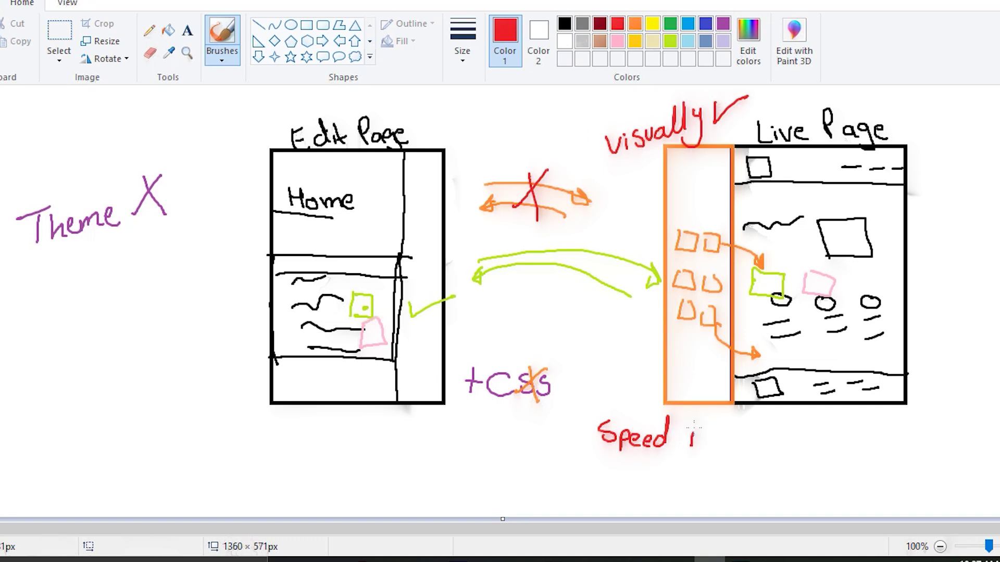
mouse_move(611, 459)
mouse_down()
mouse_move(636, 470)
mouse_move(733, 471)
mouse_move(729, 499)
mouse_move(773, 448)
mouse_up()
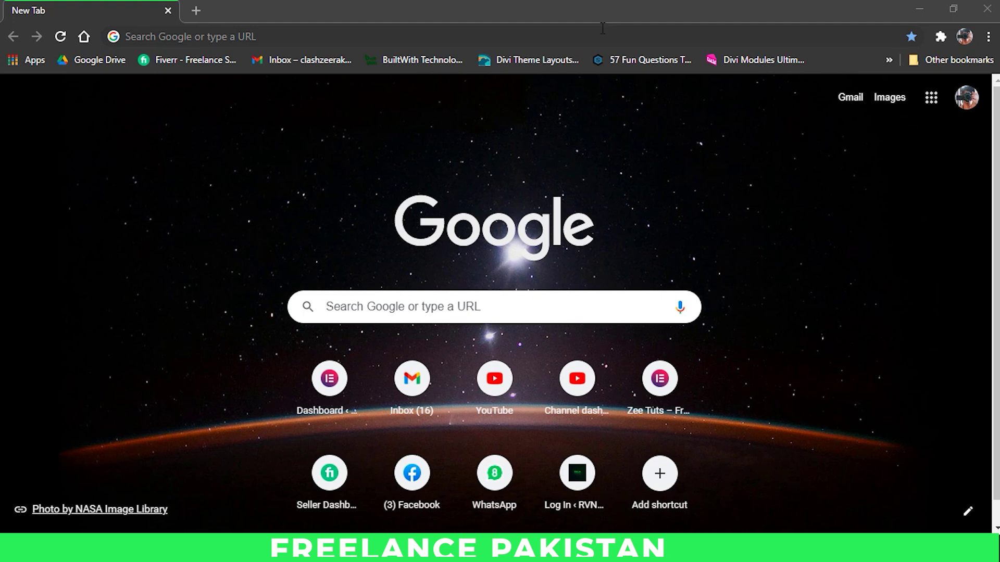
Step: Load the local WordPress site and open its Themes page in a new dashboard tab
click(601, 28)
text(lay)
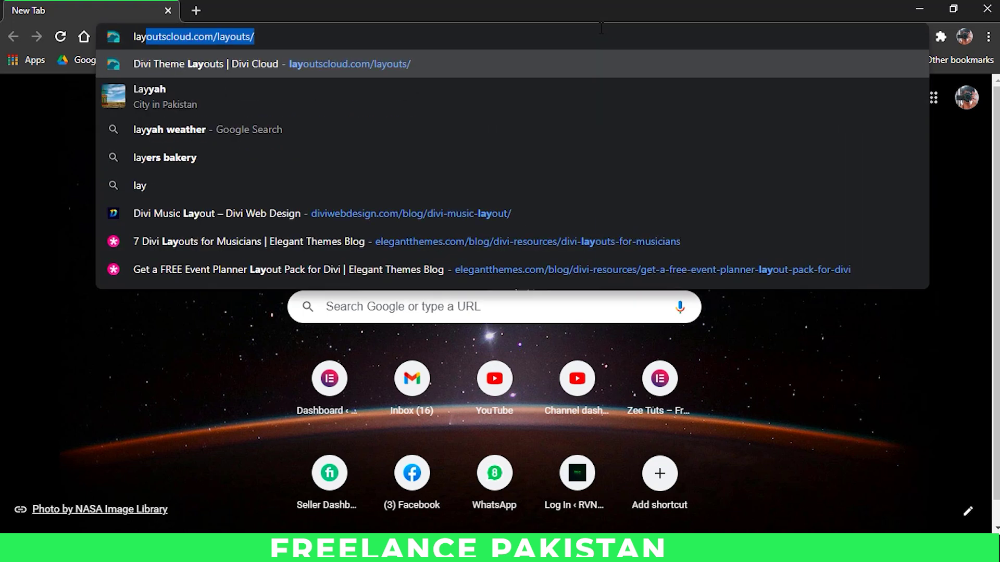
key(BackSpace)
key(BackSpace)
text(ocalhost/wordpress)
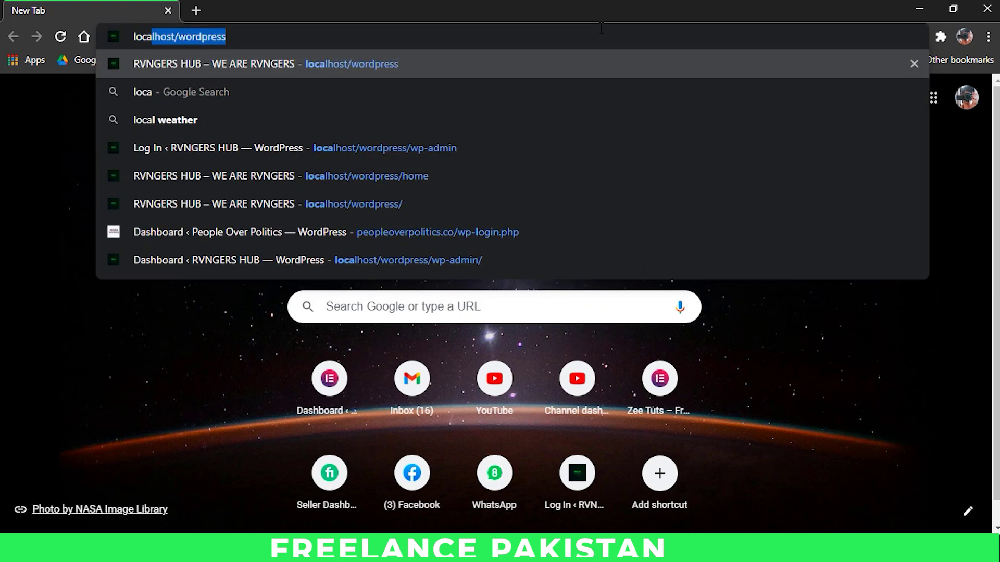
key(Return)
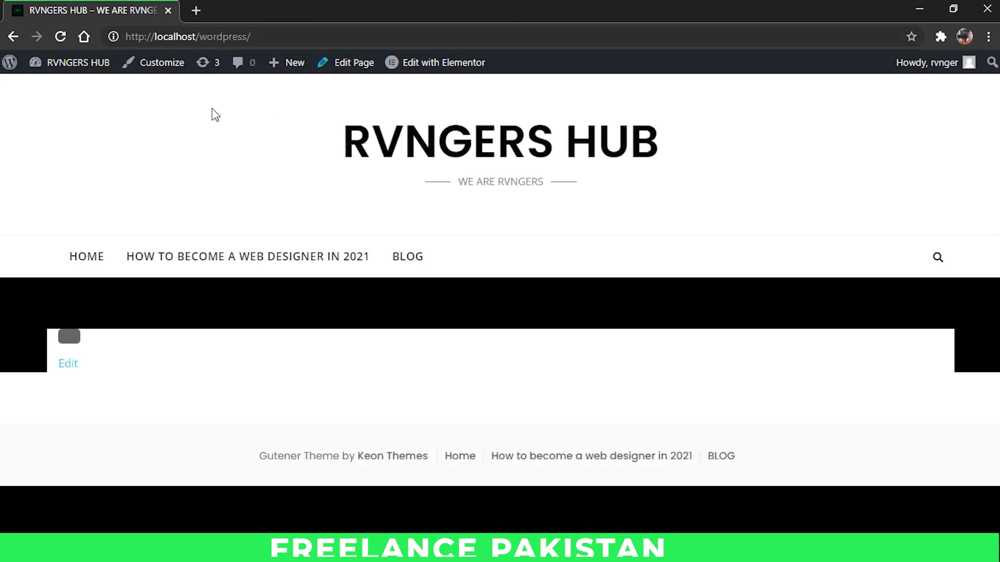
mouse_move(73, 63)
right_click(65, 102)
click(114, 96)
click(274, 6)
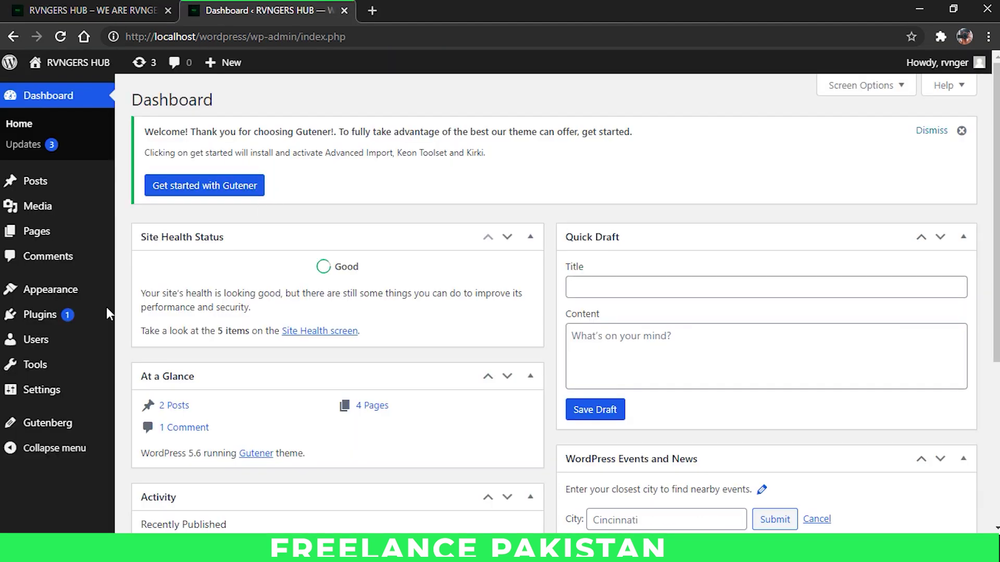
Step: Search Add New Plugins for 'elementor', then install and activate Elementor Website Builder
mouse_move(67, 316)
click(144, 340)
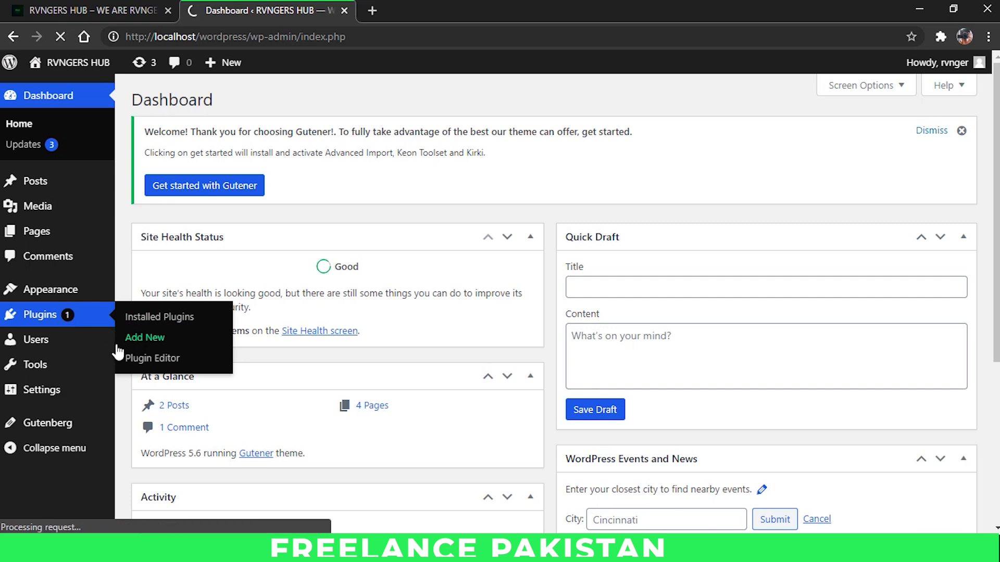
click(838, 246)
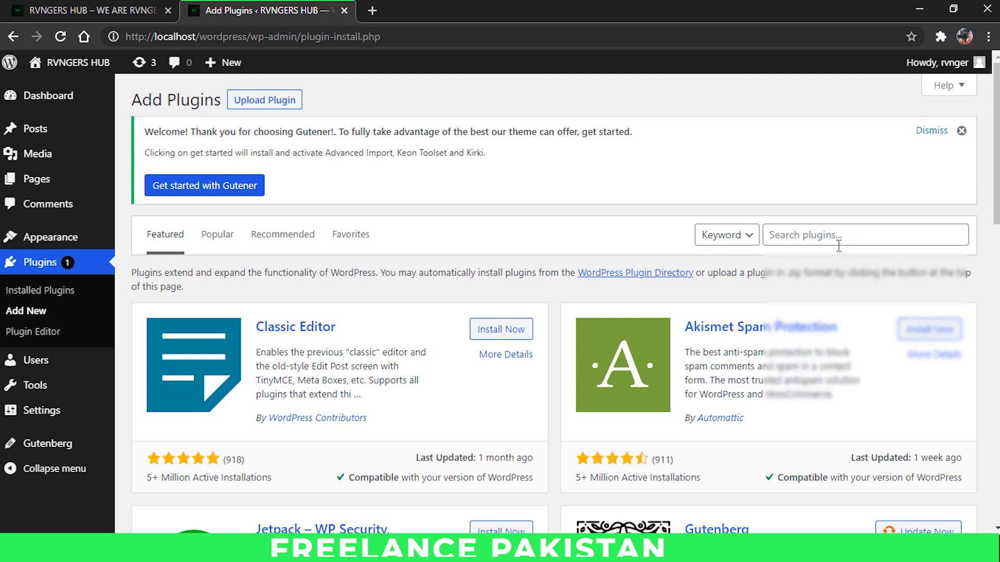
text(el)
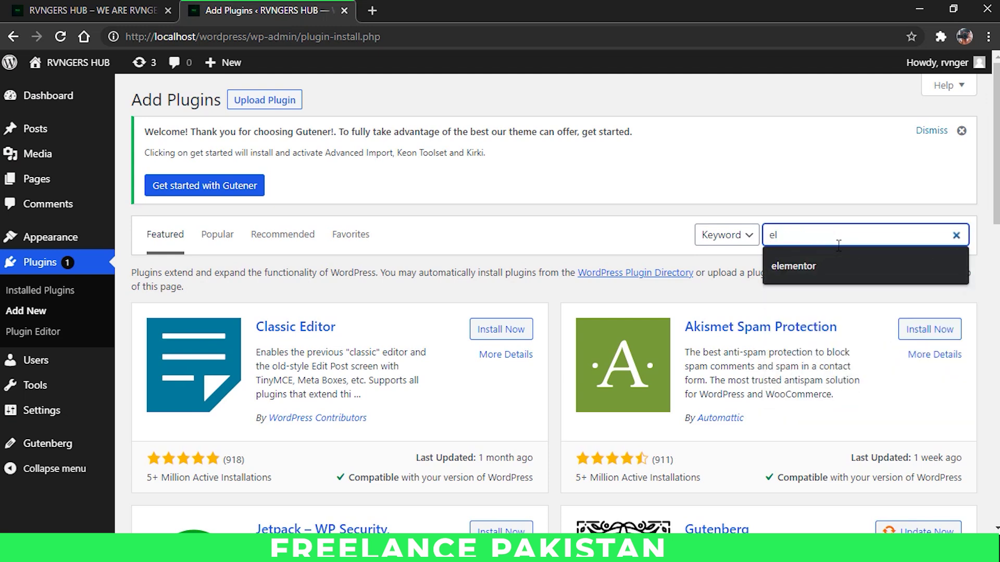
key(Down)
key(Return)
click(478, 322)
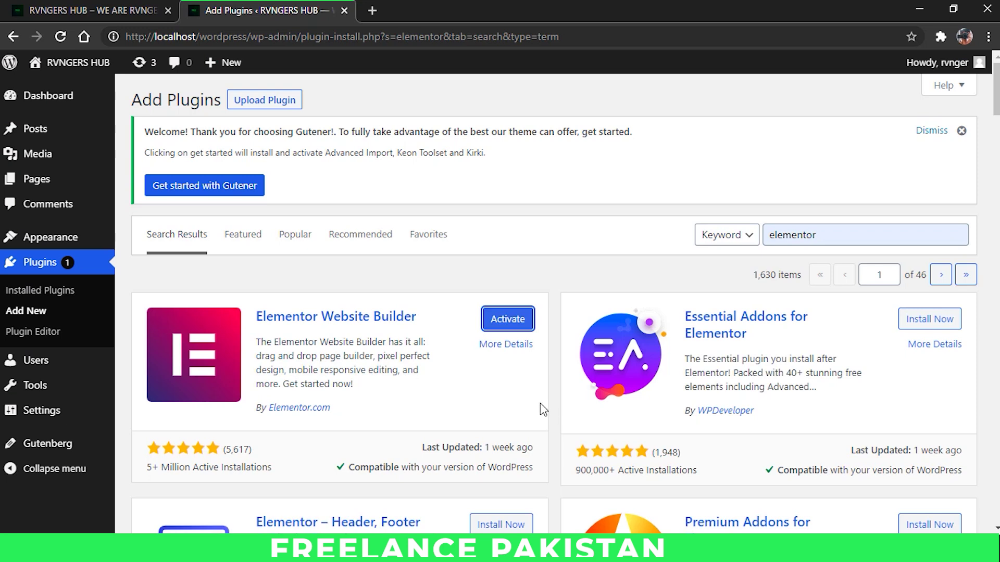
click(500, 327)
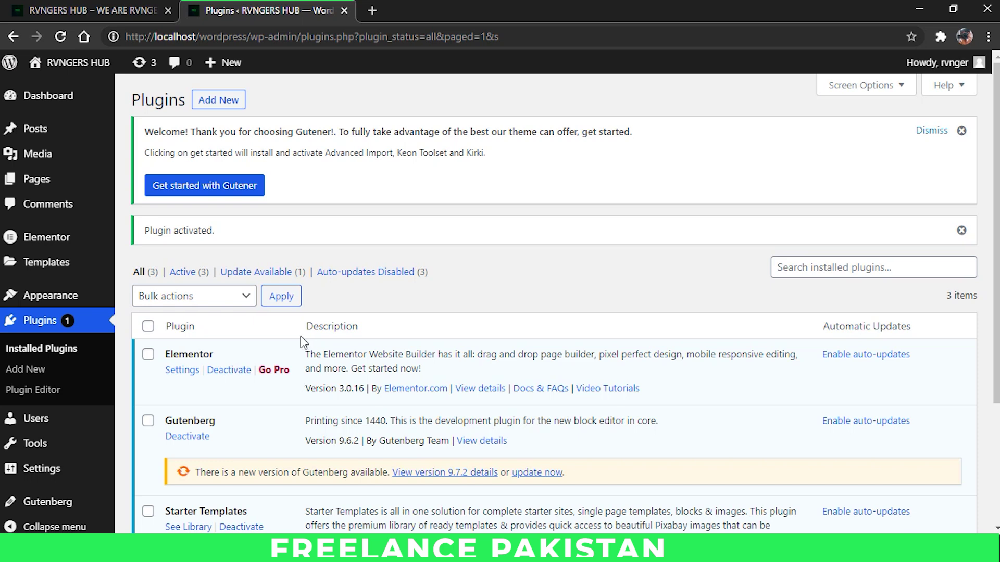
mouse_move(93, 297)
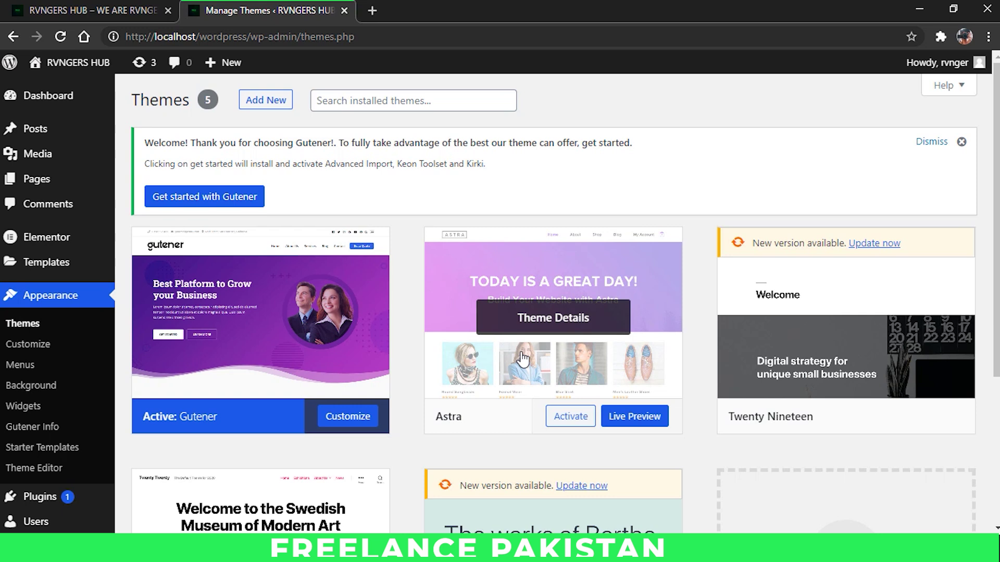
Step: Find the Clean Biz theme in the theme directory, then install and activate it
click(281, 109)
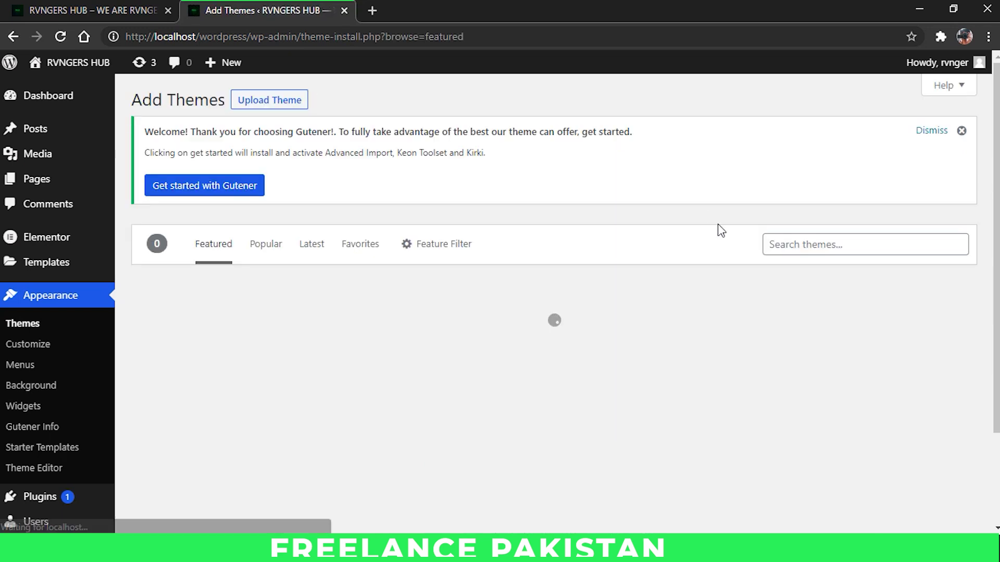
click(813, 243)
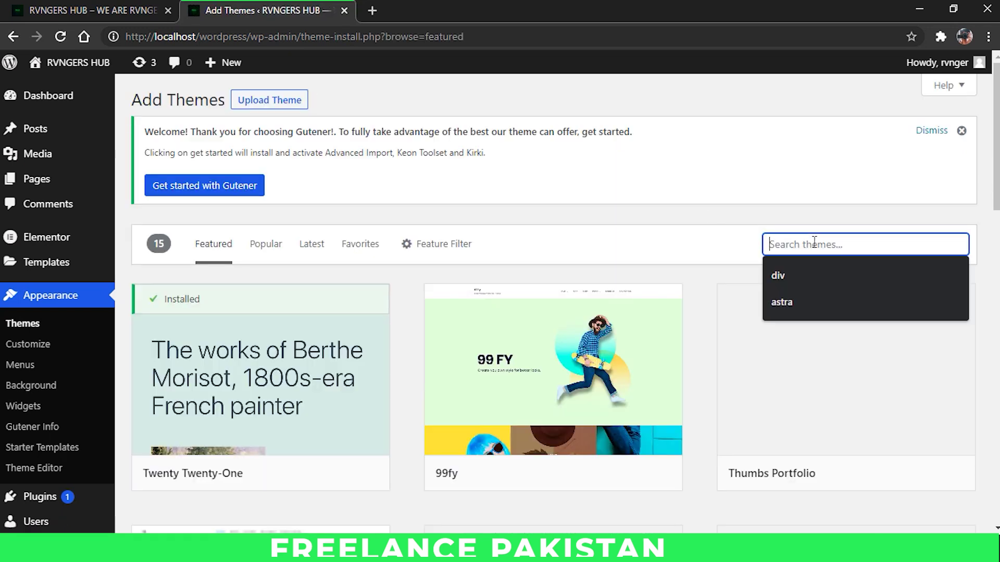
text(d)
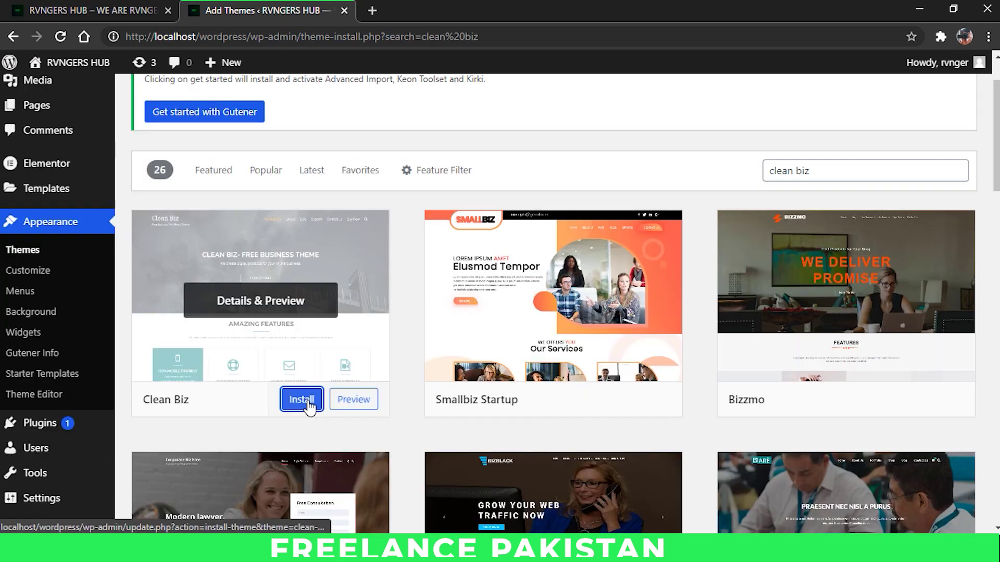
click(308, 406)
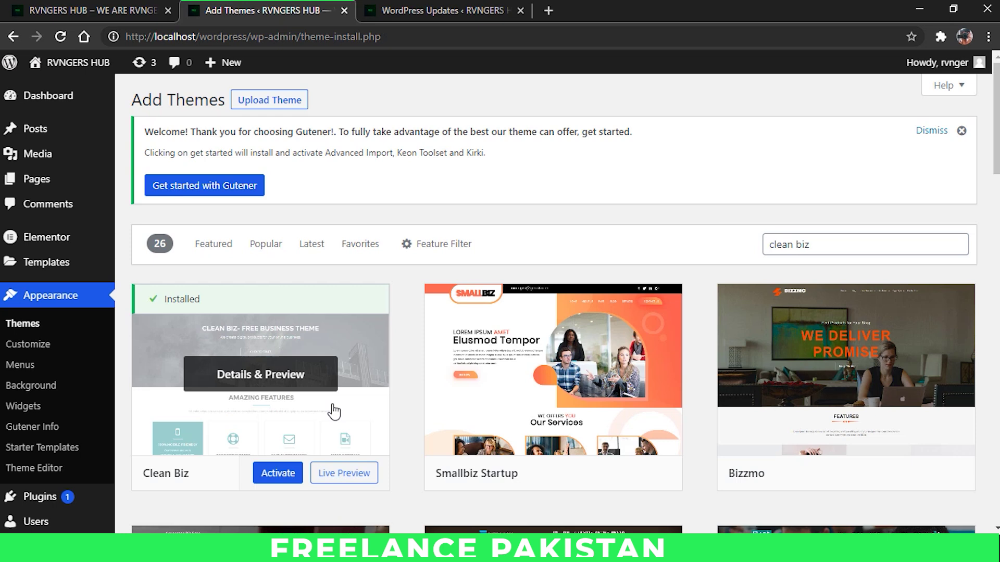
click(291, 474)
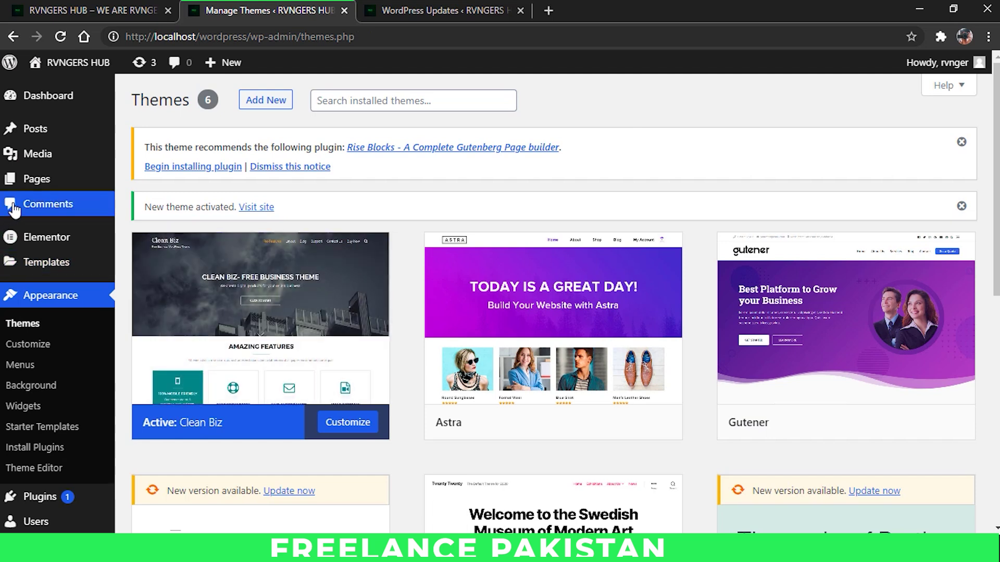
mouse_move(36, 177)
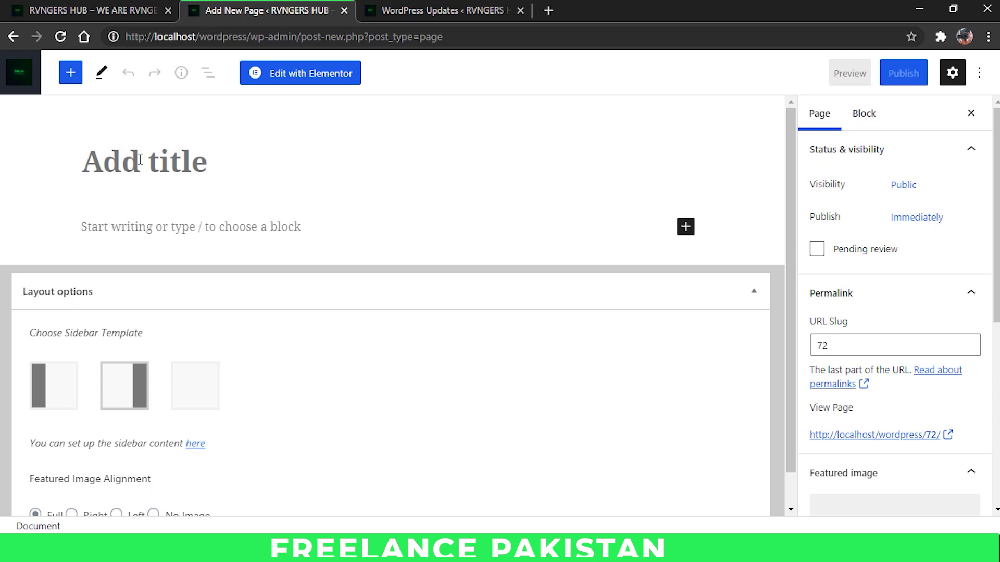
Step: Title the new page 'Home' and reload the live site to preview the Clean Biz theme
text(Home)
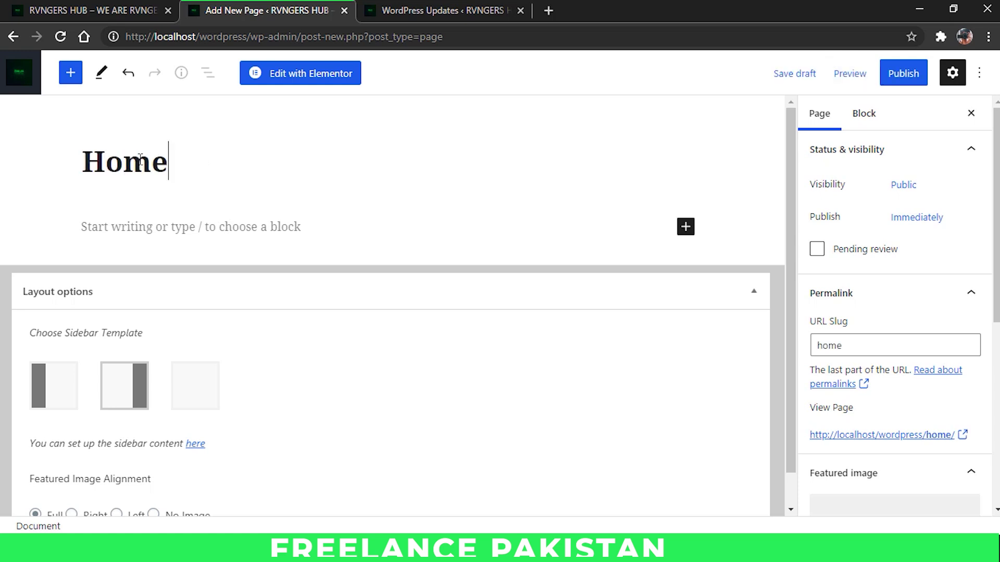
scroll(203, 273, down, 1)
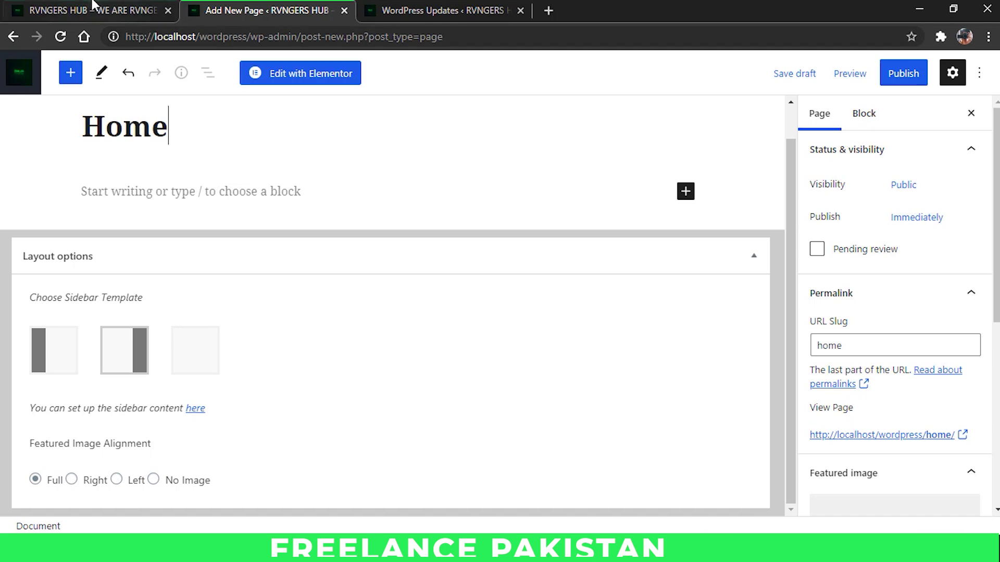
click(151, 11)
mouse_move(39, 72)
click(60, 37)
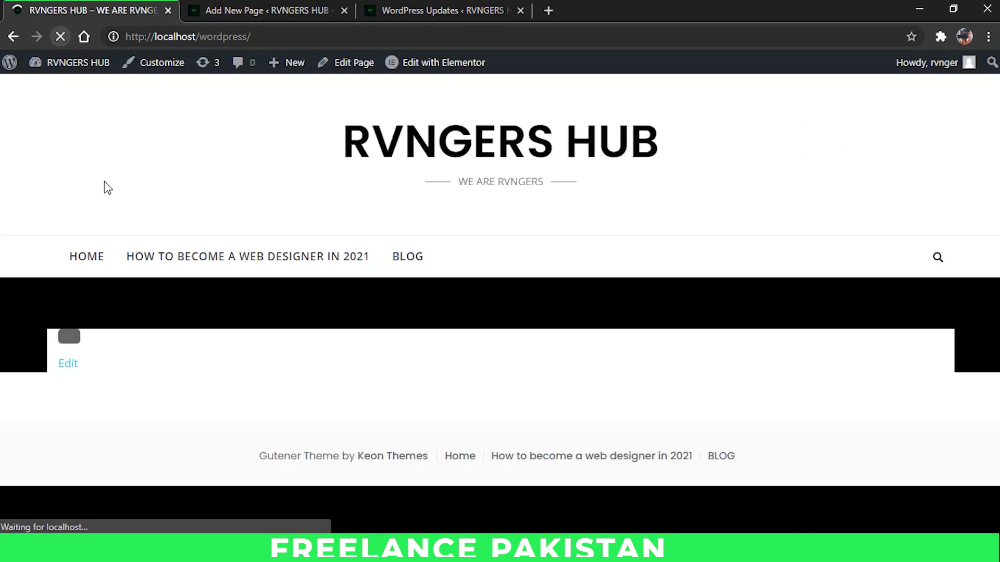
scroll(499, 183, down, 10)
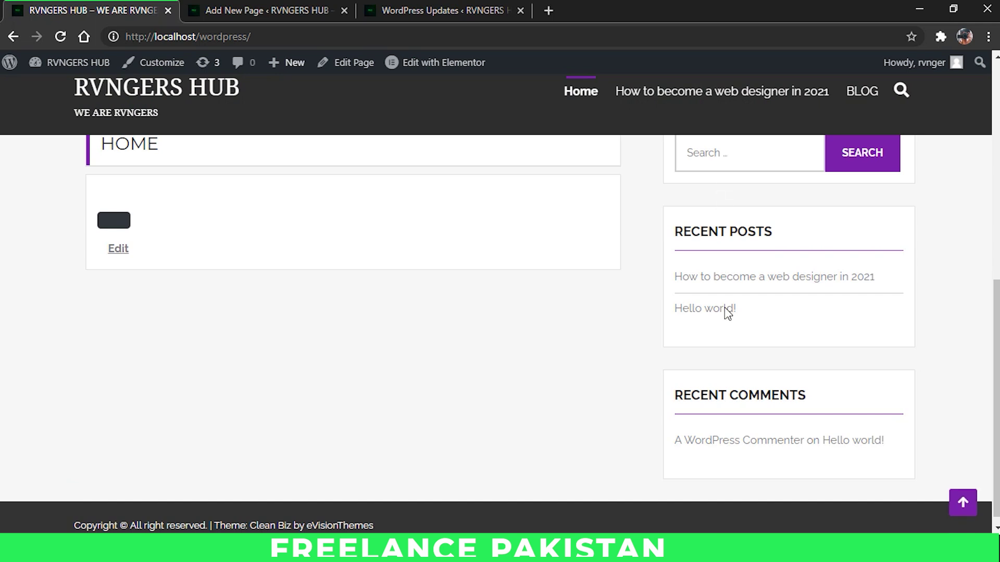
scroll(816, 296, up, 6)
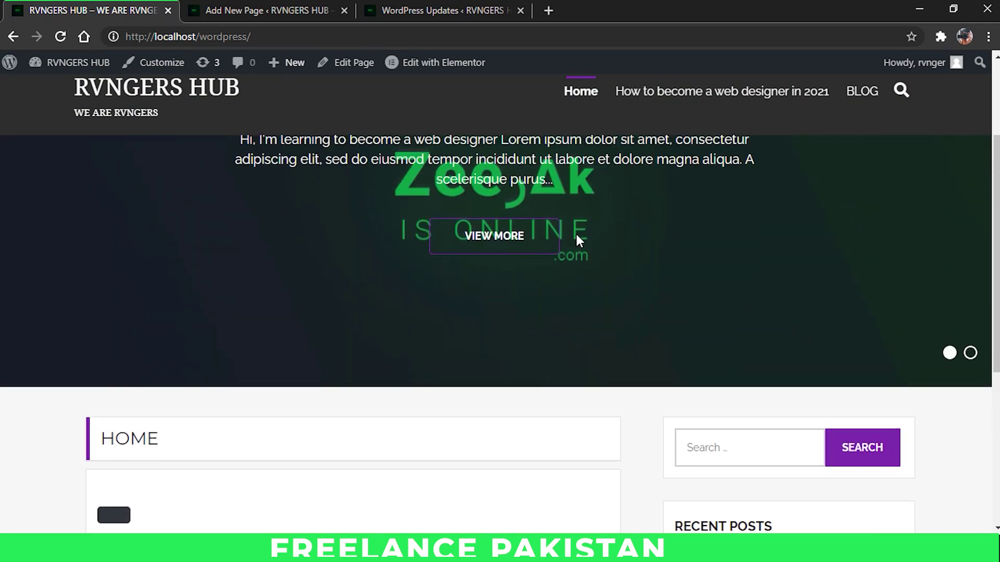
Step: Choose the no-sidebar layout with no featured image, then publish the Home page
click(209, 8)
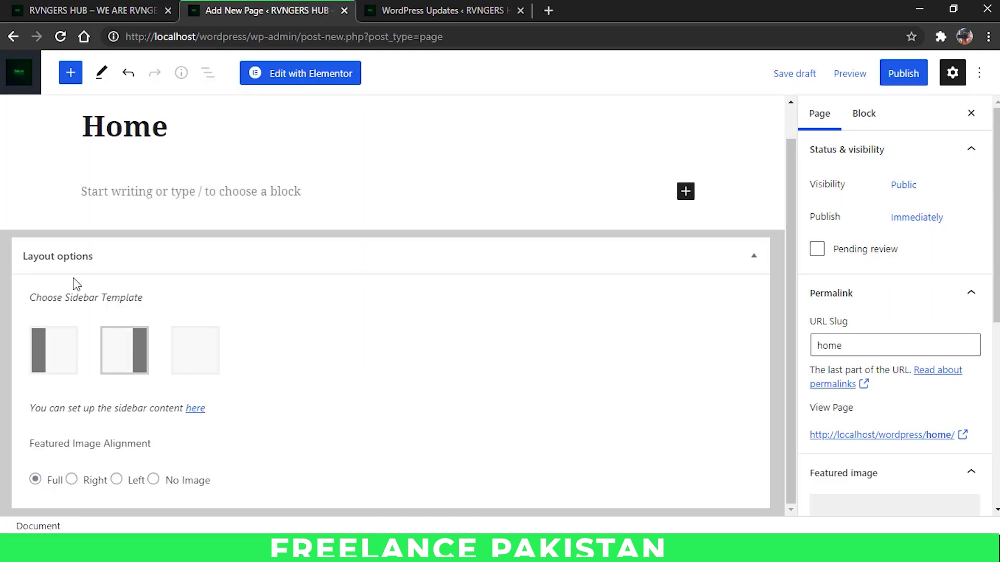
click(203, 347)
click(140, 360)
click(211, 359)
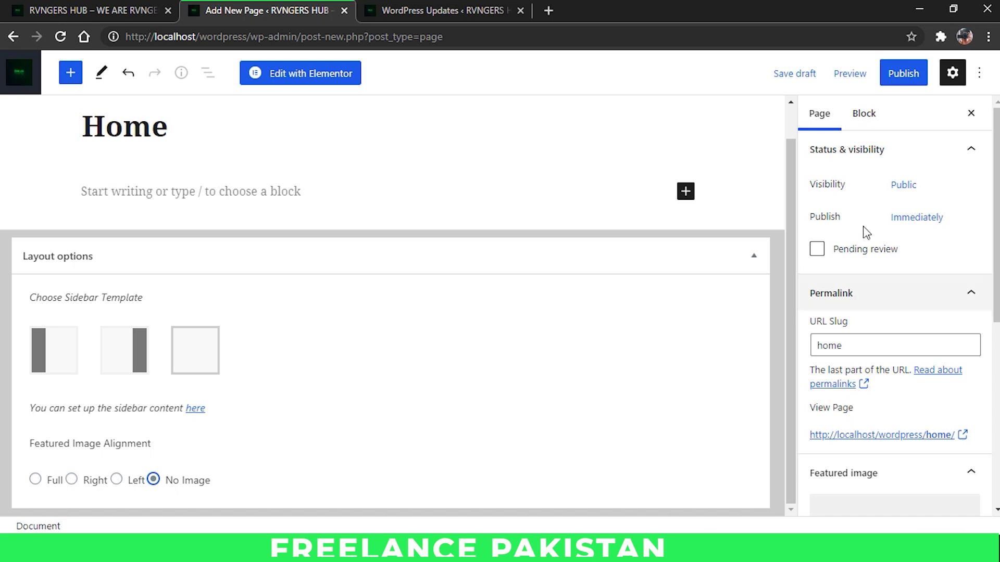
click(909, 82)
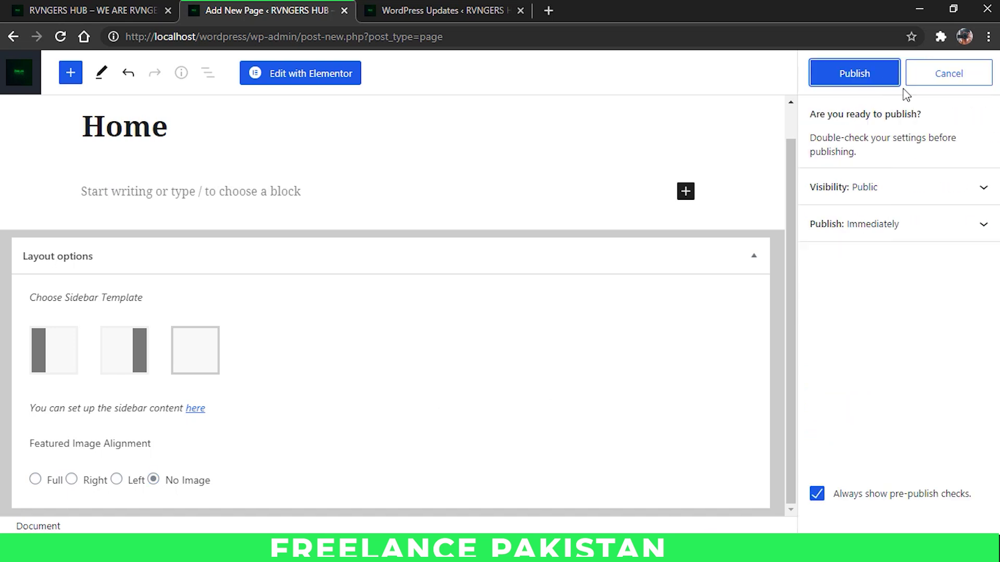
click(865, 75)
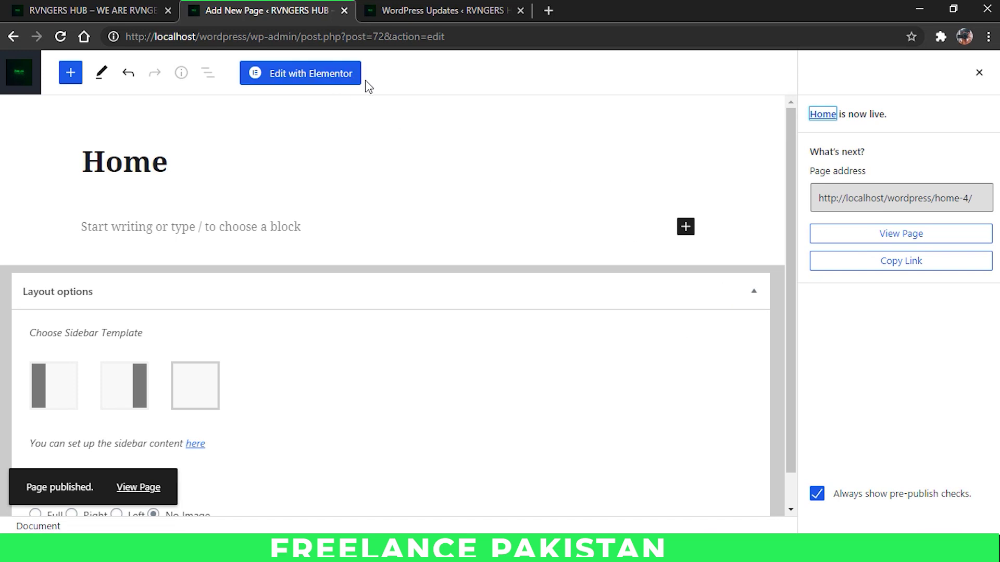
click(312, 81)
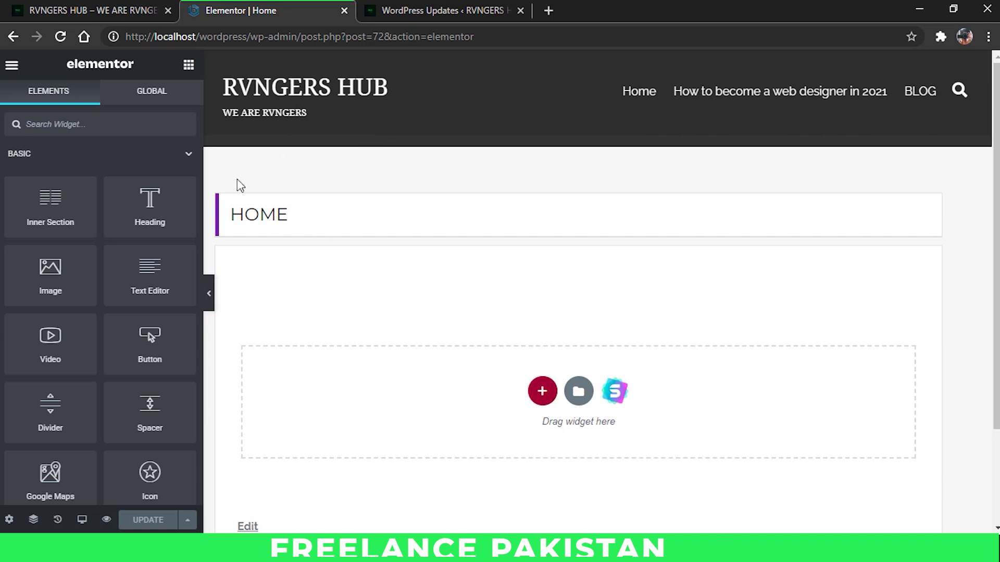
Step: Open Elementor's hamburger menu, then go back to the Elements widget panel
click(10, 66)
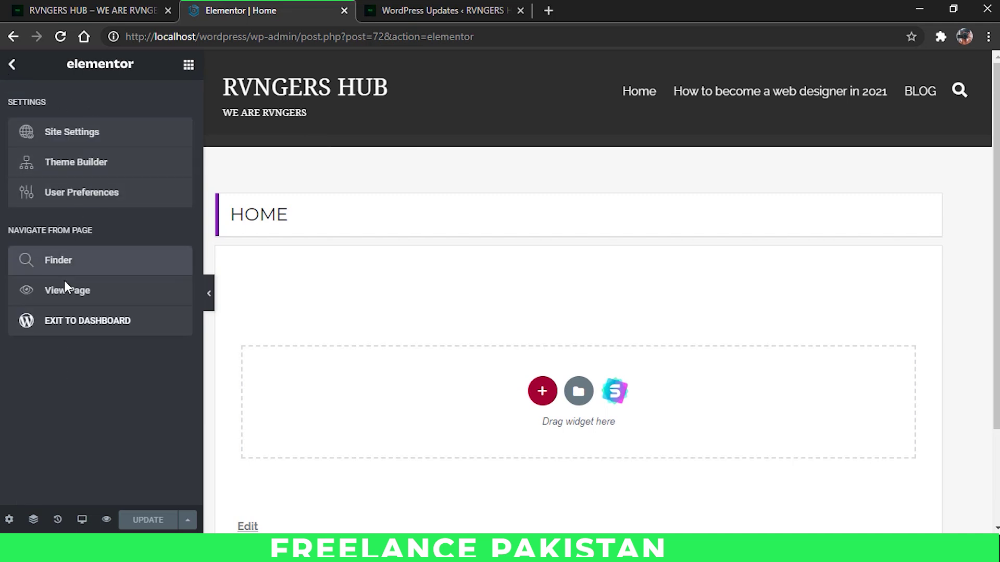
click(189, 66)
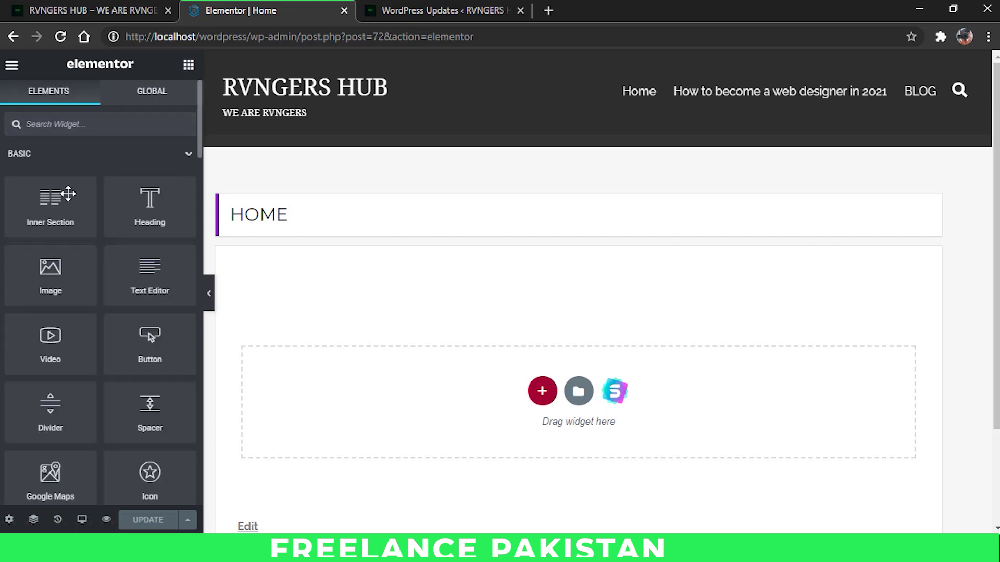
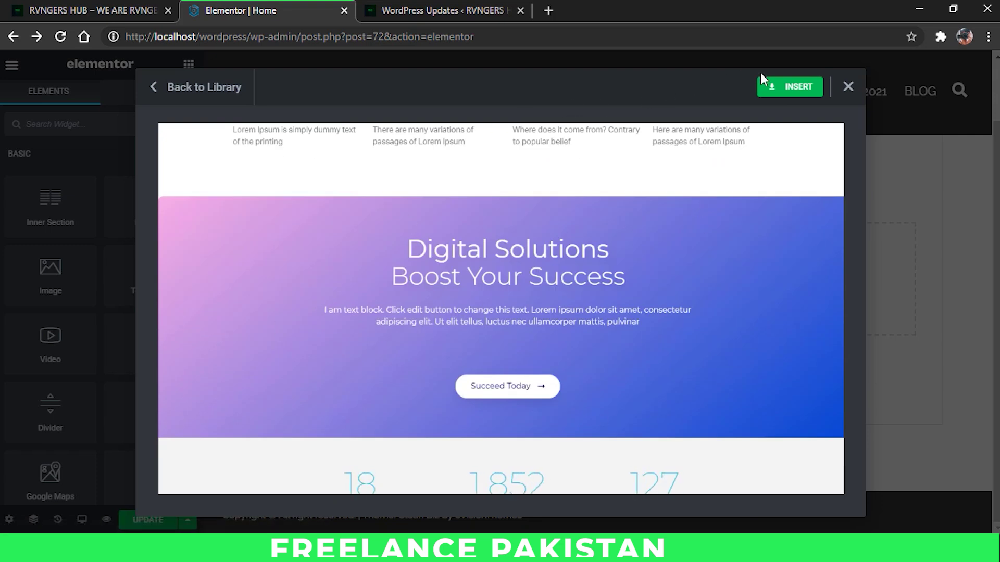
Step: Insert the Digital Solutions template, which prompts a connection to the template library
click(764, 88)
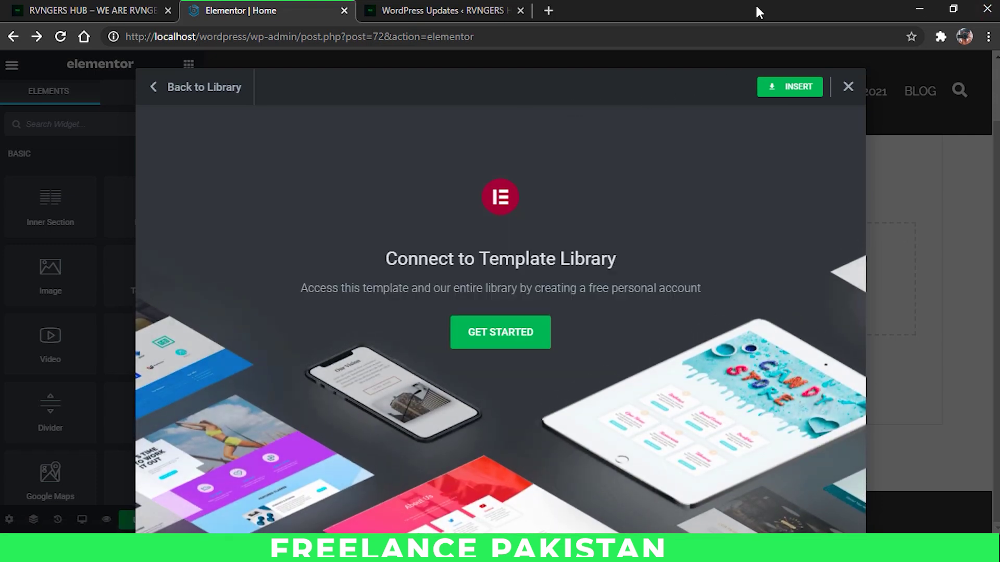
click(519, 334)
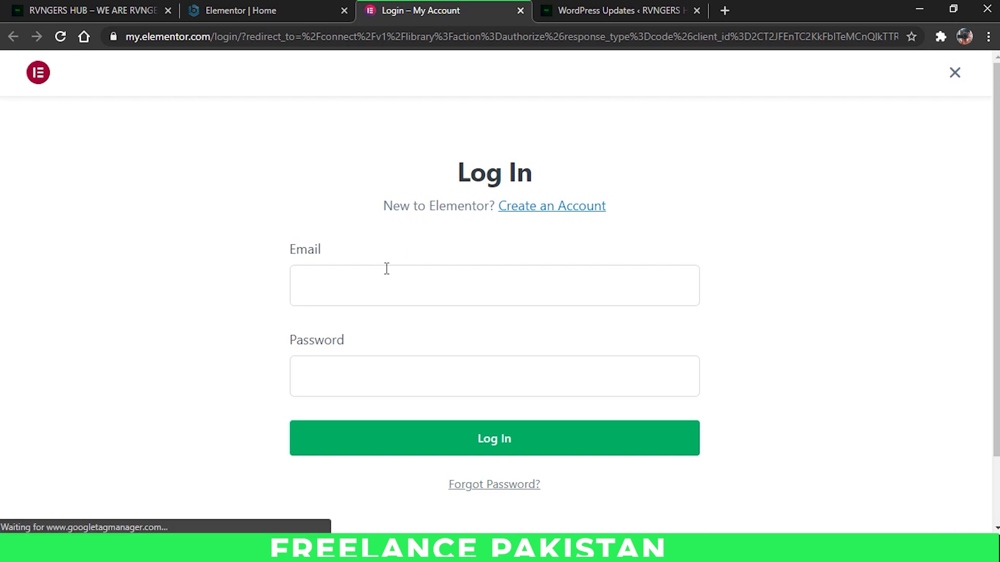
Step: Sign up for an Elementor account with an email and password, then connect the site
scroll(468, 273, down, 2)
click(533, 136)
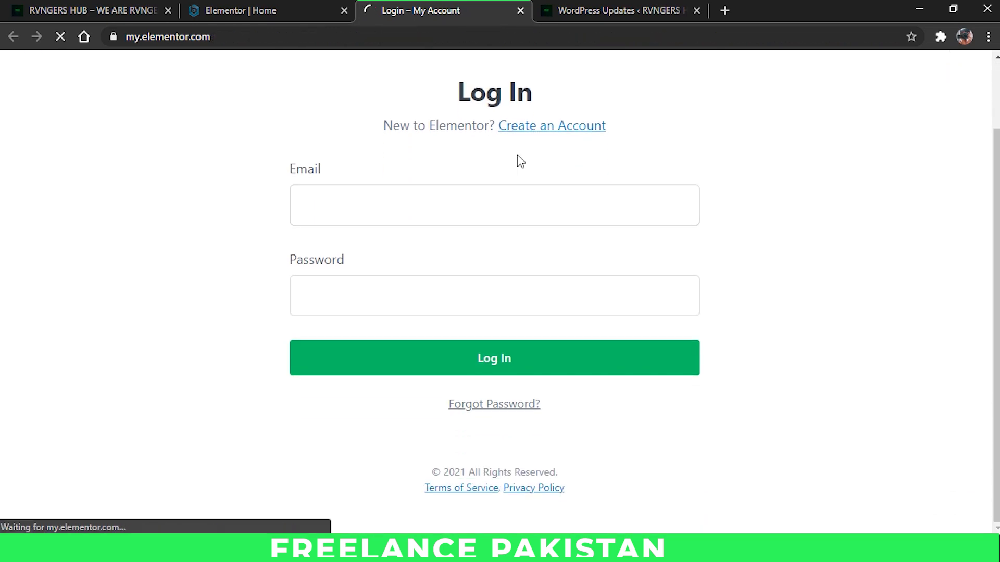
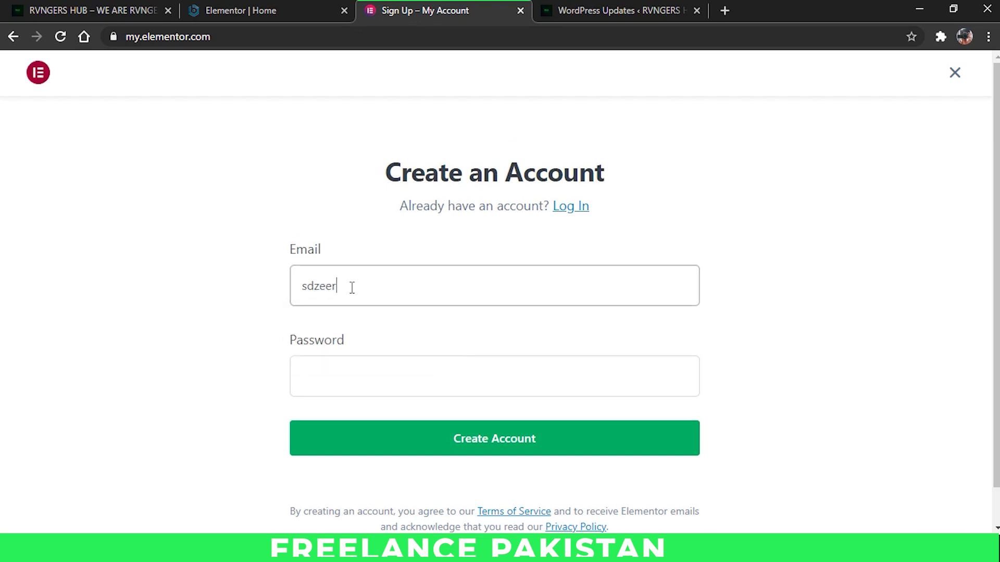
key(Tab)
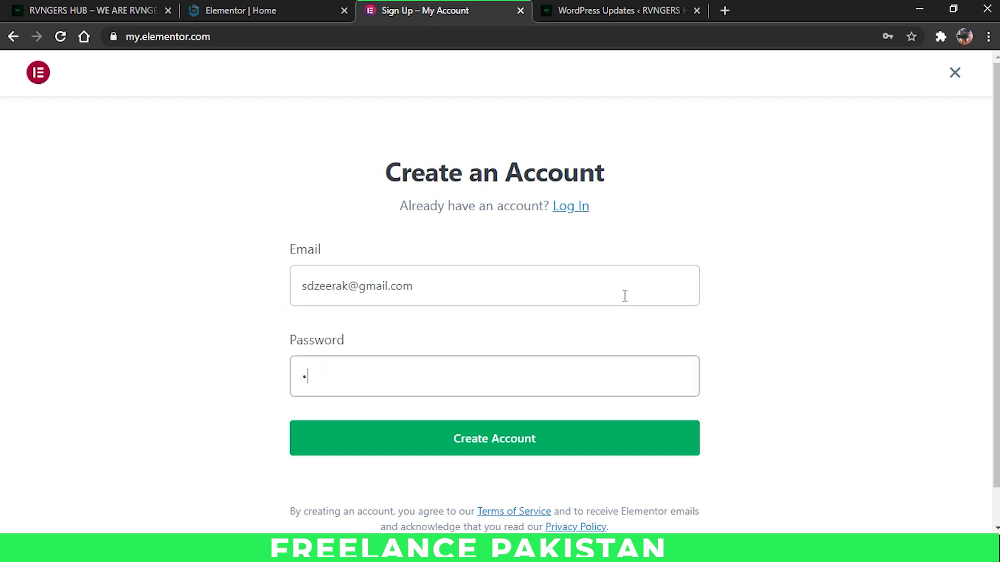
text(•••••••••••••)
click(373, 393)
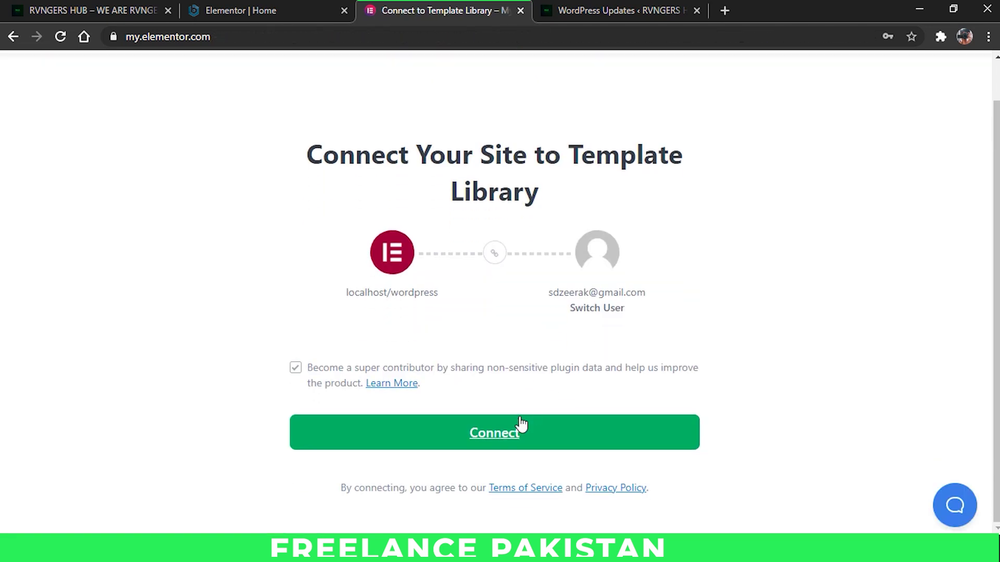
click(509, 445)
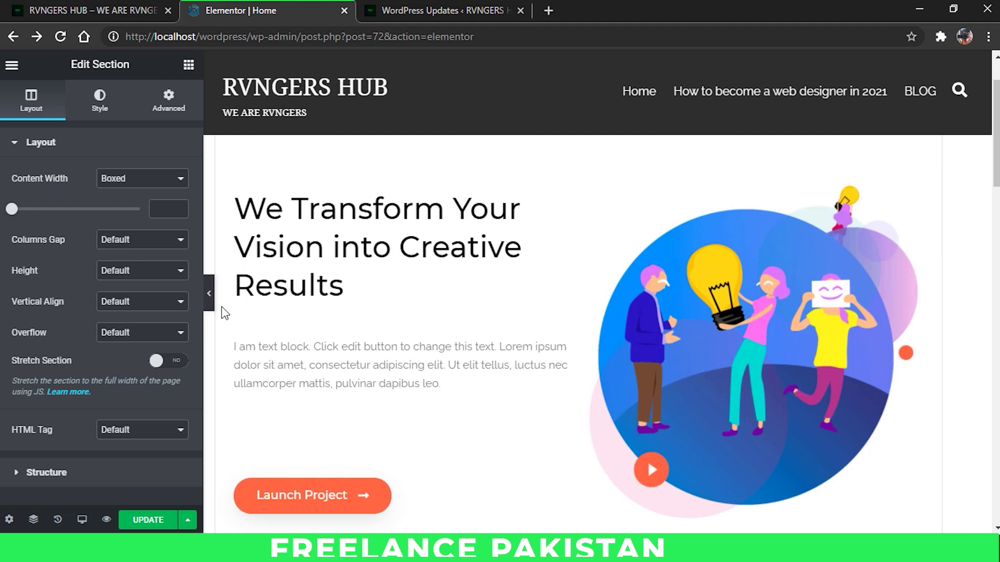
Step: Collapse the editor sidebar and scroll the inserted template from the hero to the Digital Solutions banner
scroll(451, 297, down, 3)
scroll(450, 294, down, 3)
click(208, 293)
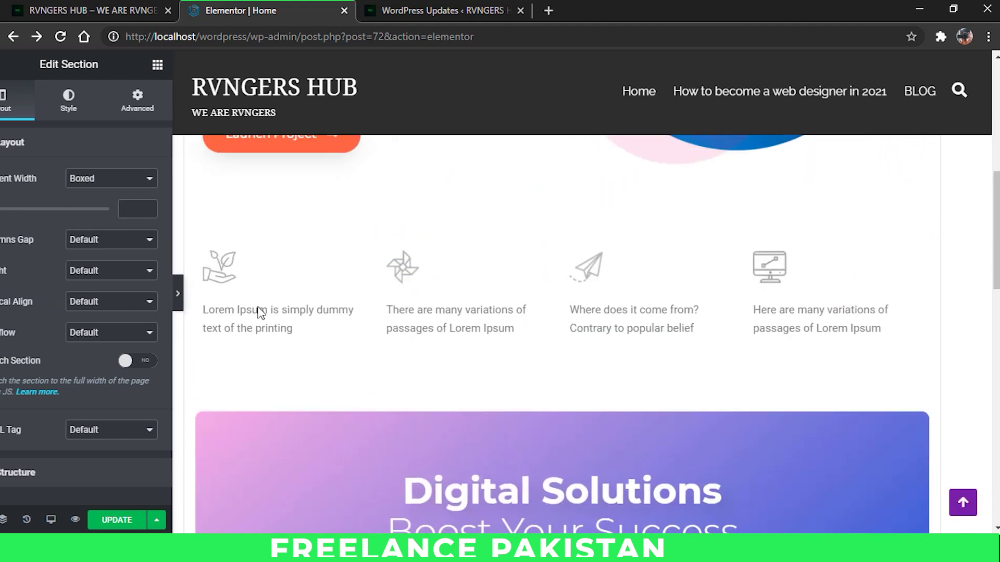
scroll(395, 328, up, 5)
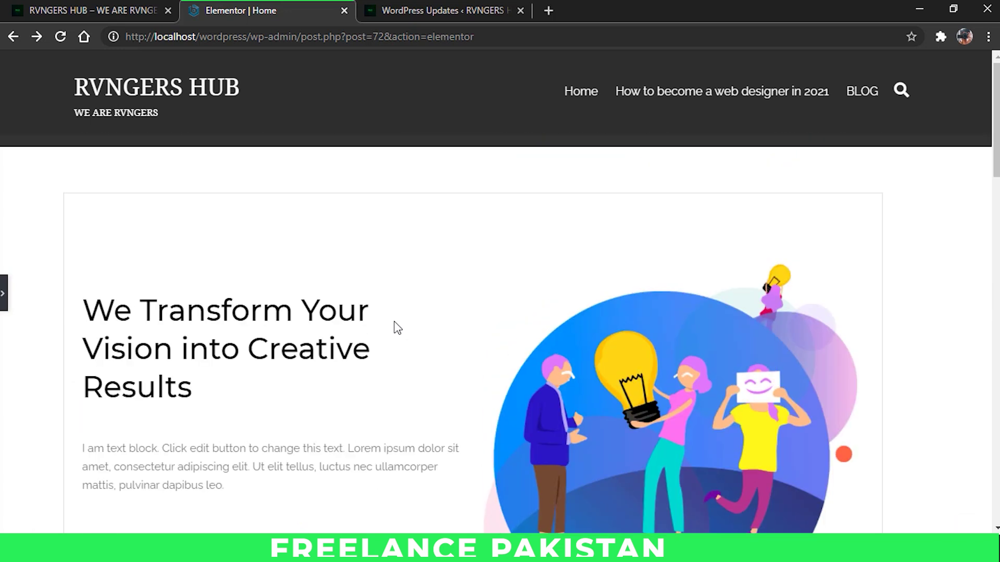
scroll(401, 314, down, 4)
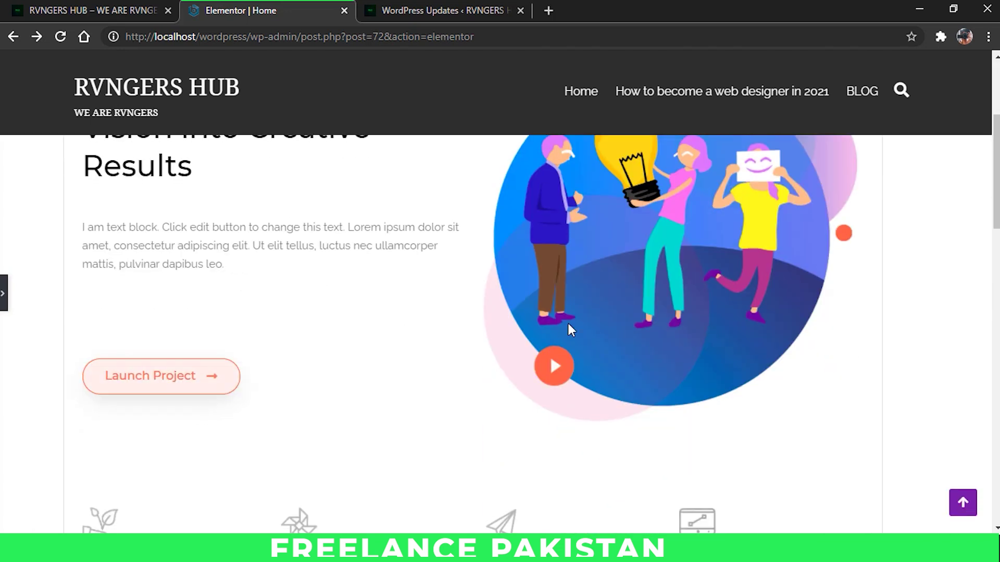
scroll(550, 312, down, 4)
scroll(552, 276, down, 5)
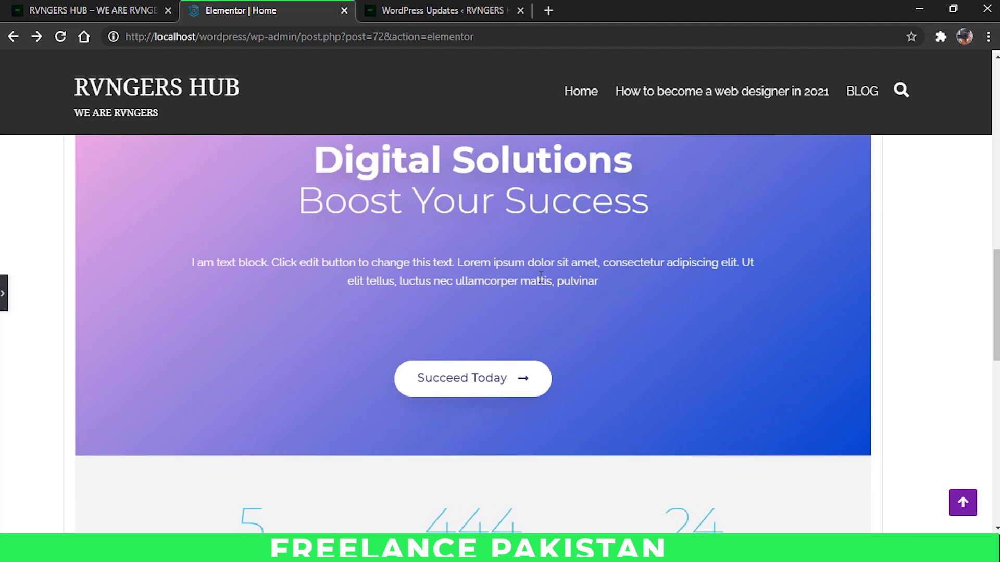
scroll(541, 281, down, 3)
scroll(530, 286, down, 5)
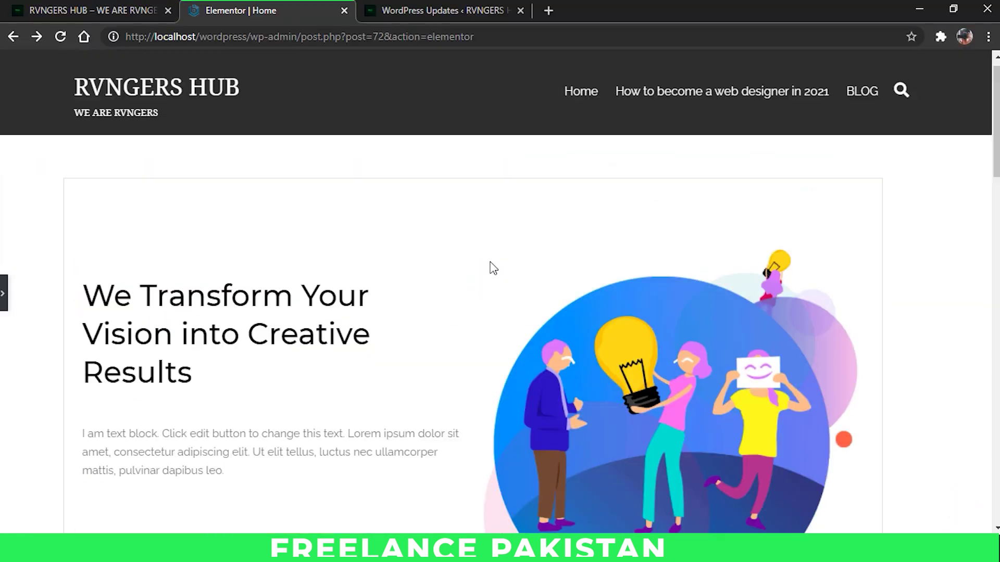
scroll(492, 265, down, 5)
scroll(497, 263, down, 10)
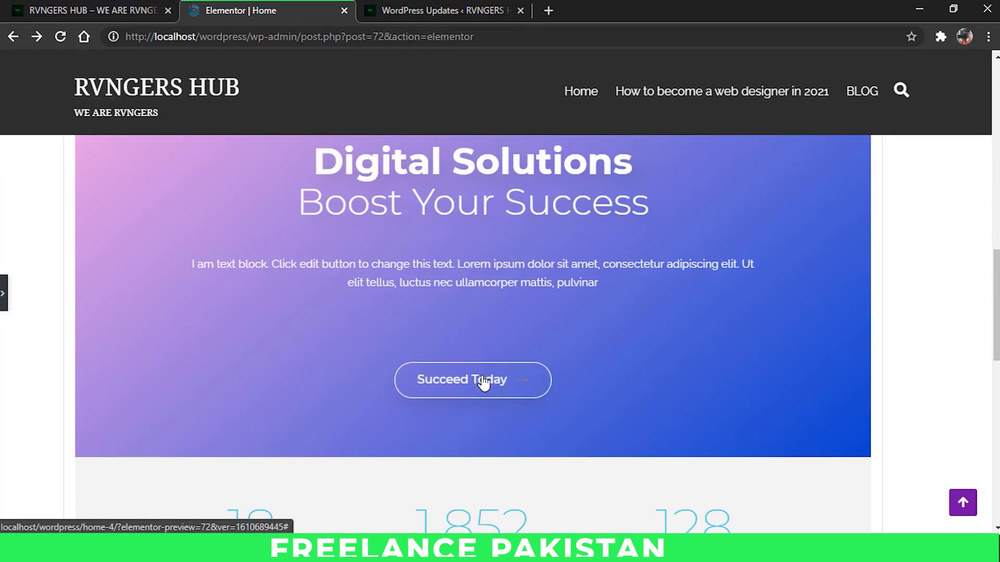
scroll(474, 310, up, 10)
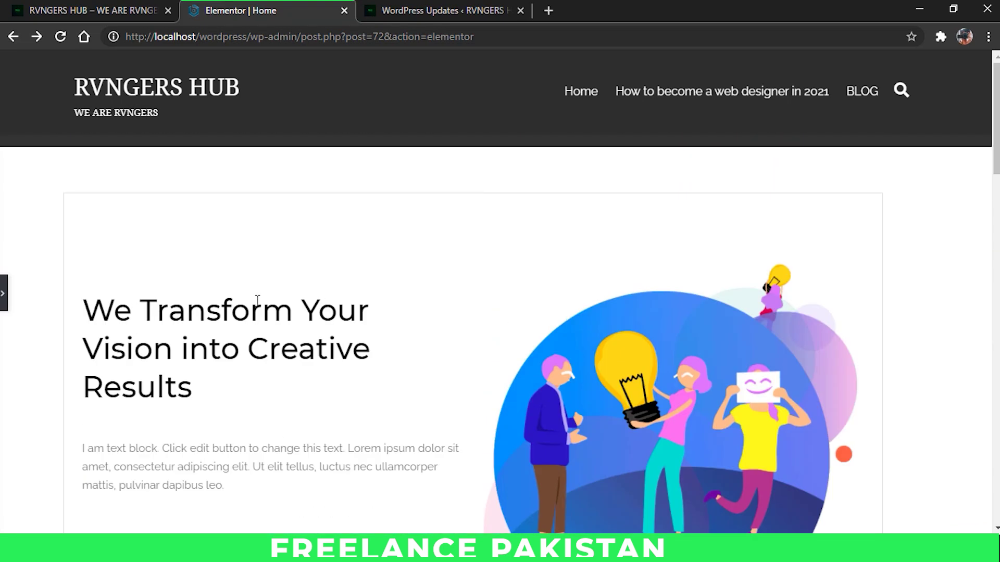
Step: Replace the hero heading text with a 'Hi, My Name is …' greeting containing the user's name
click(2, 293)
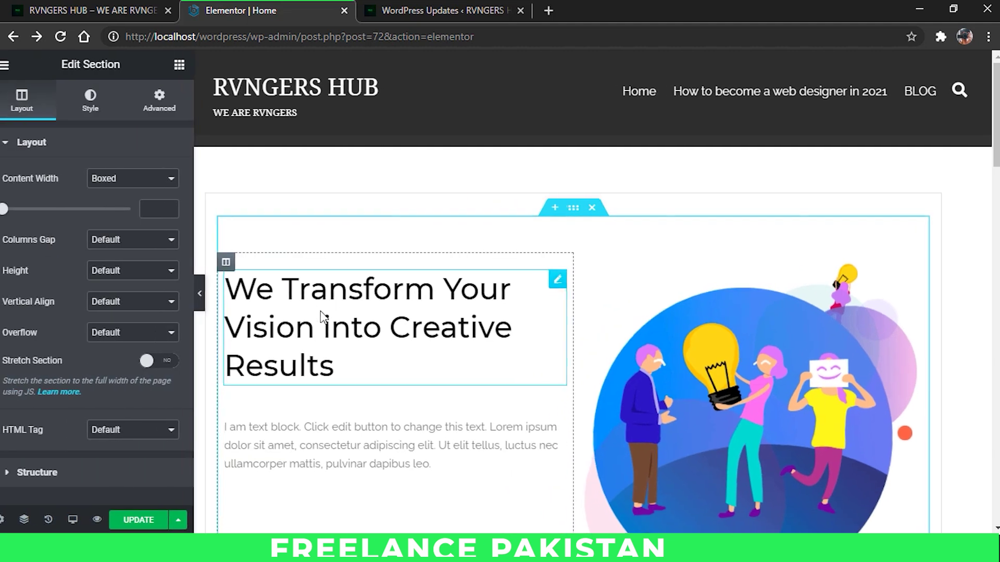
triple_click(426, 336)
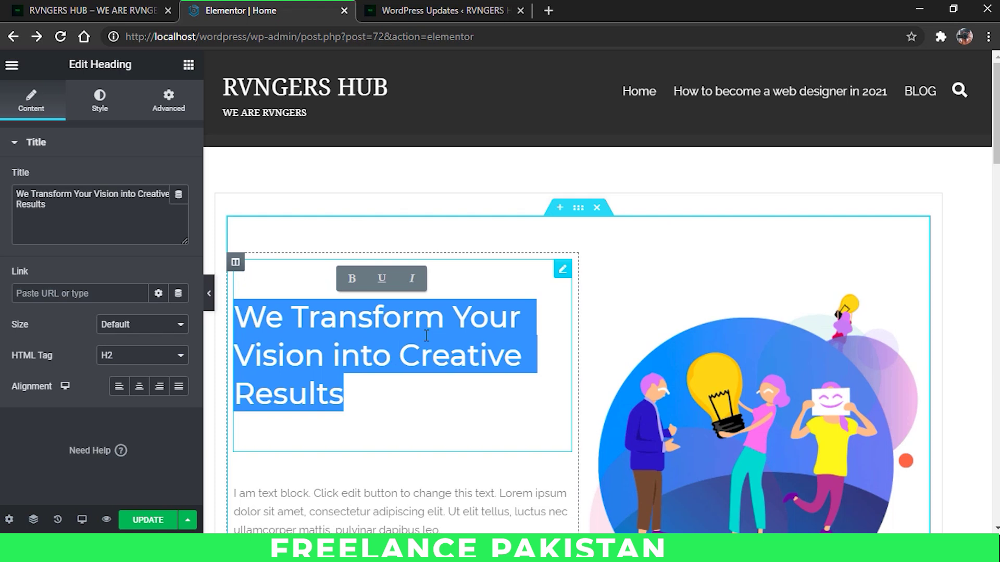
text(Hi, My Name is Sy)
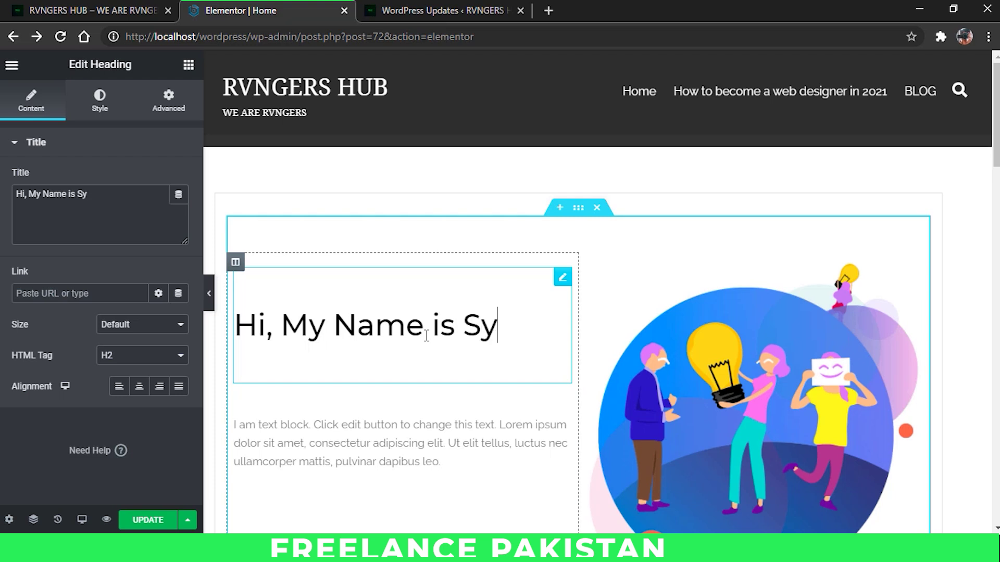
text(ed Zeerak!)
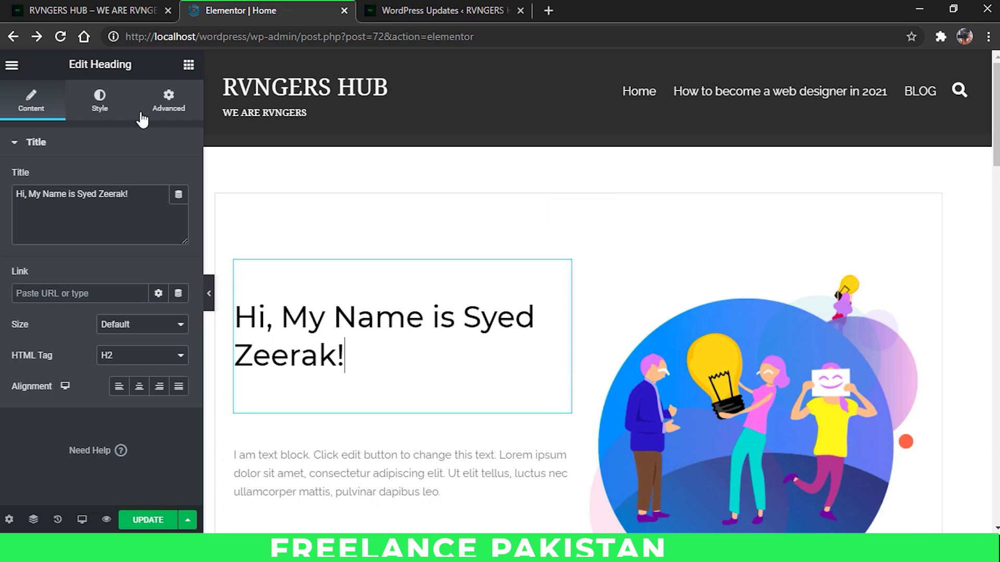
Step: Set the hero heading's typography to the Comfortaa font at 55 px
click(99, 110)
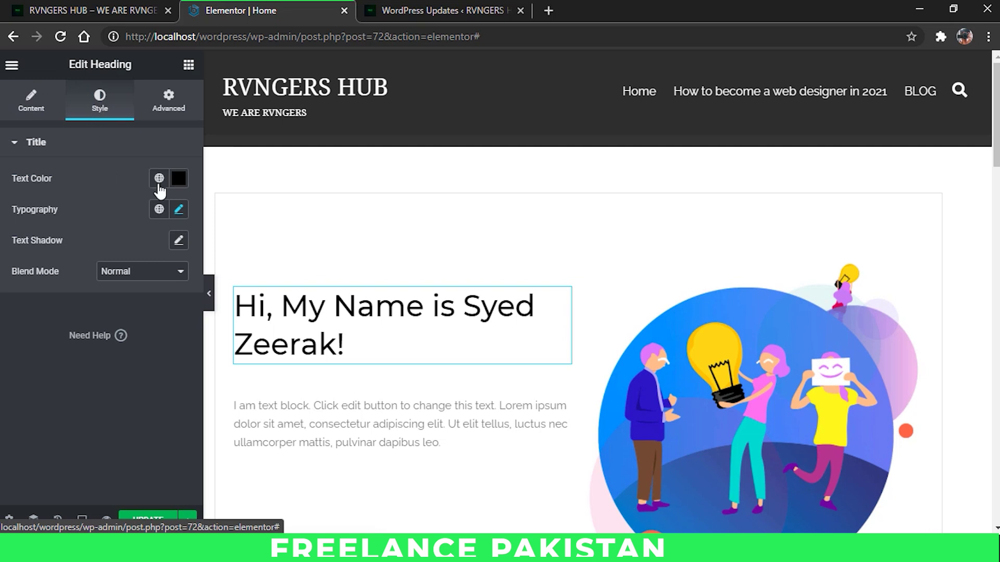
click(179, 211)
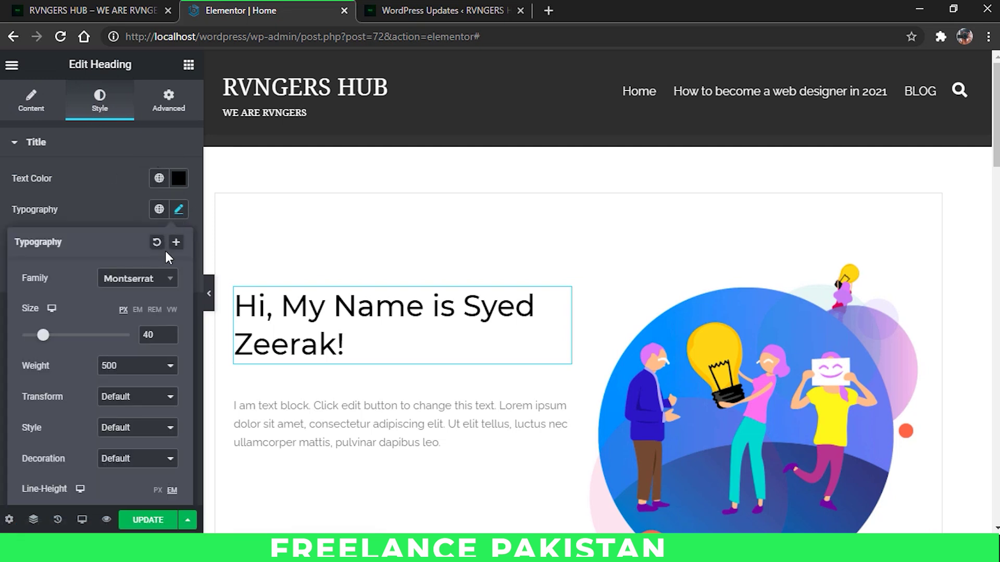
click(164, 283)
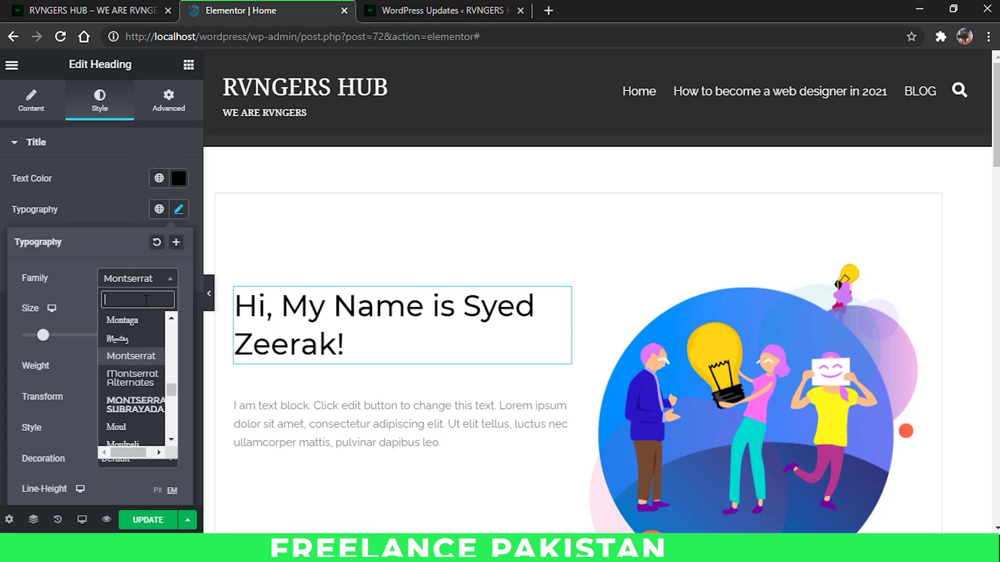
text(Comfo)
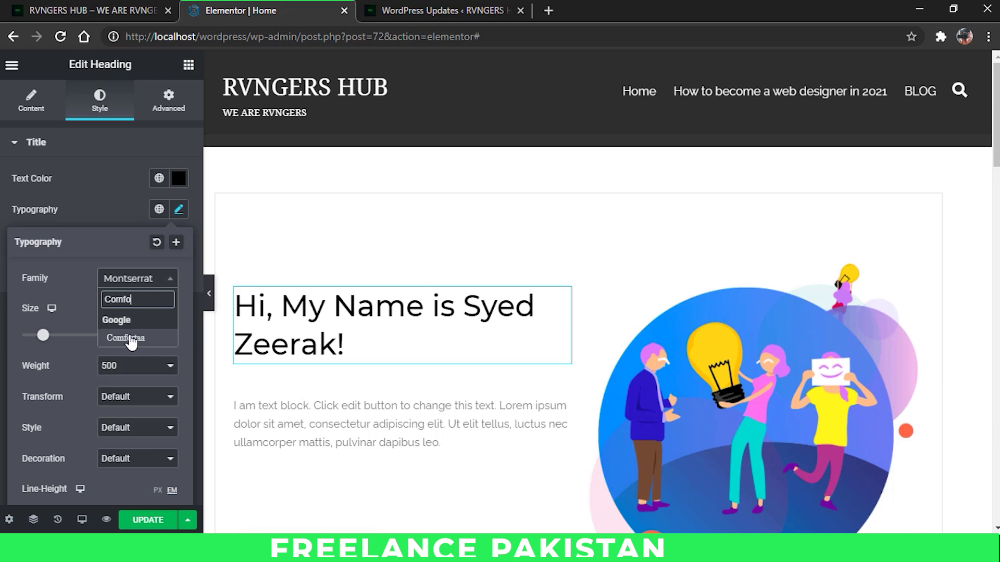
click(128, 338)
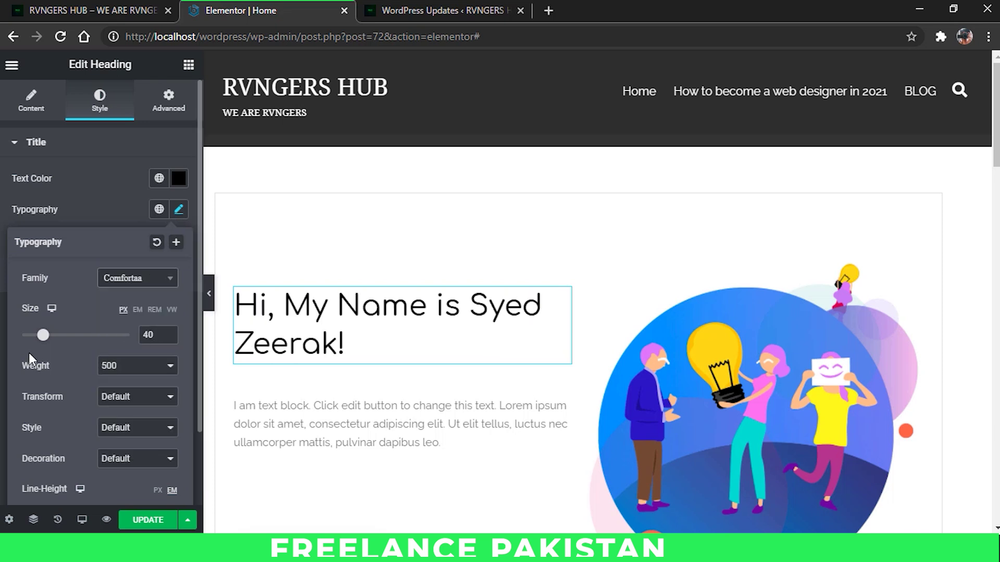
drag(45, 341, 53, 342)
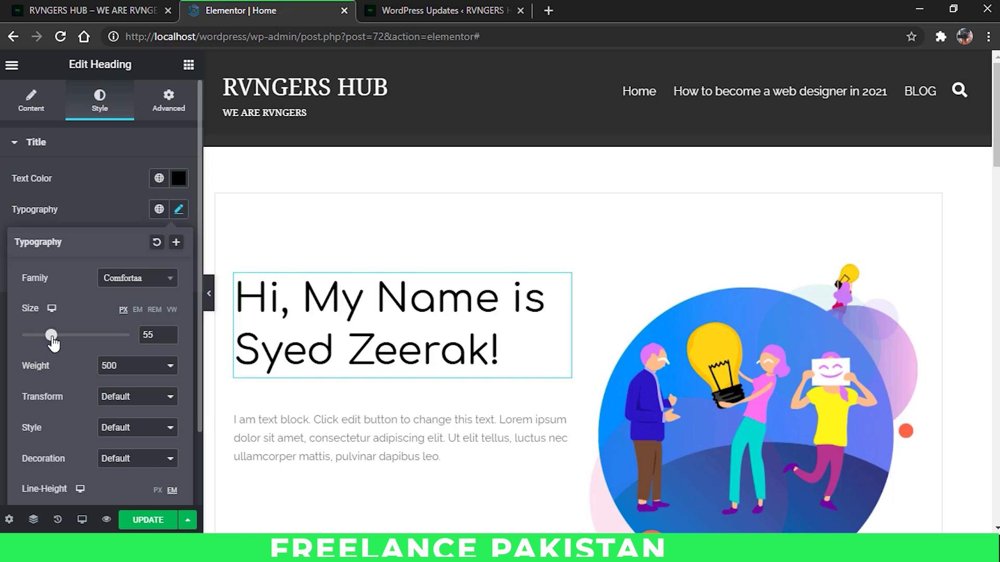
scroll(80, 295, down, 2)
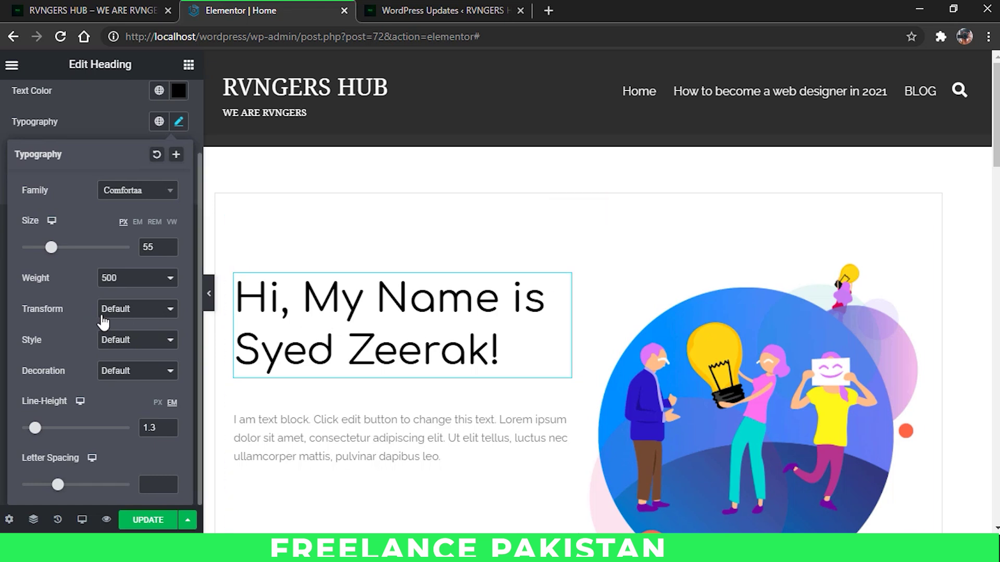
Step: Try uppercase, revert text transform to Default, and raise letter spacing to 1.1
click(139, 311)
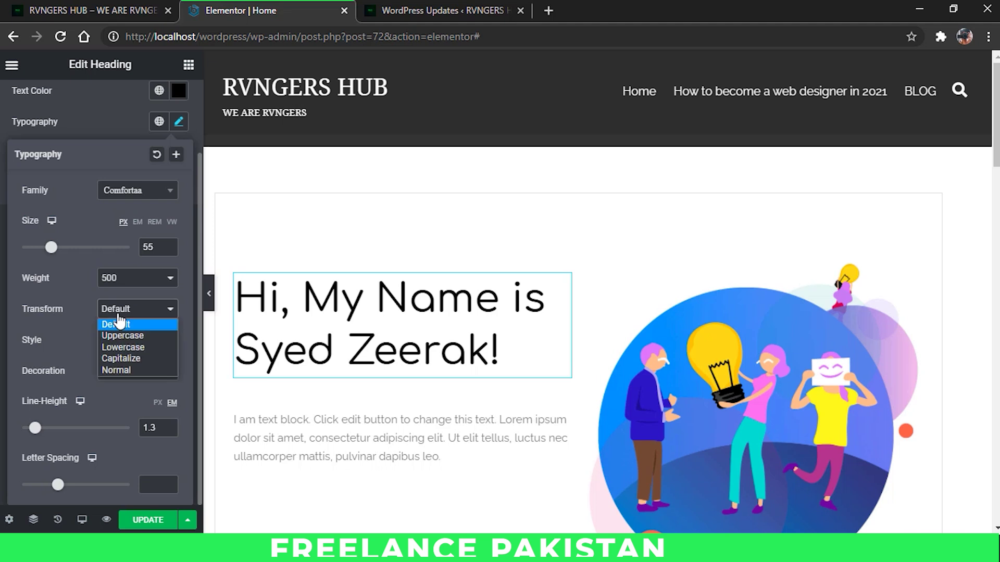
click(117, 339)
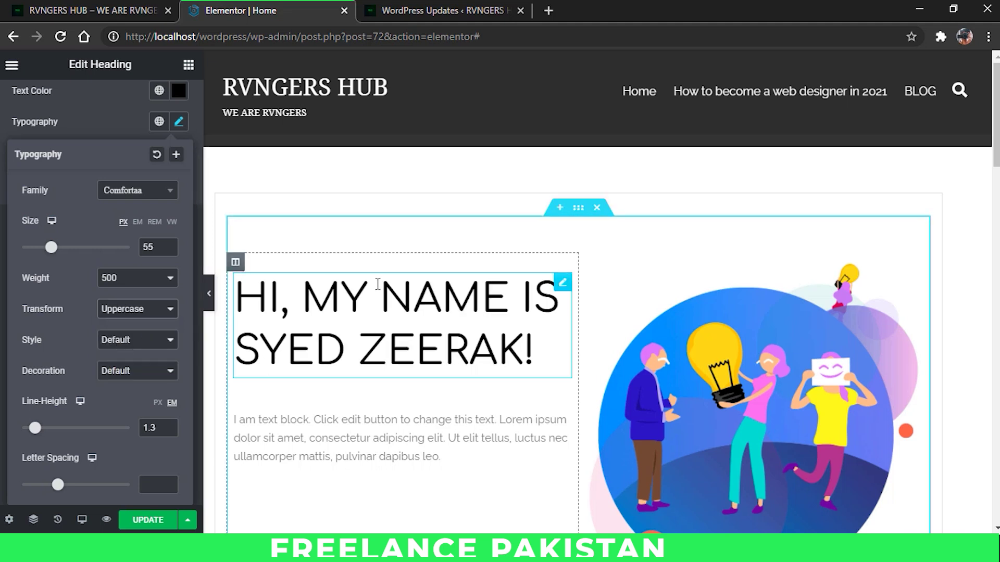
click(117, 315)
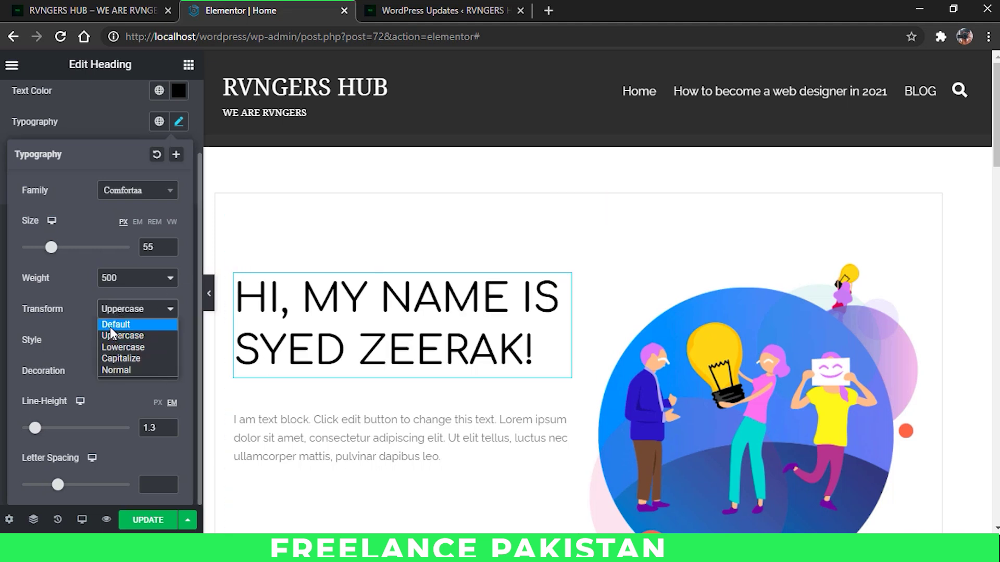
click(111, 325)
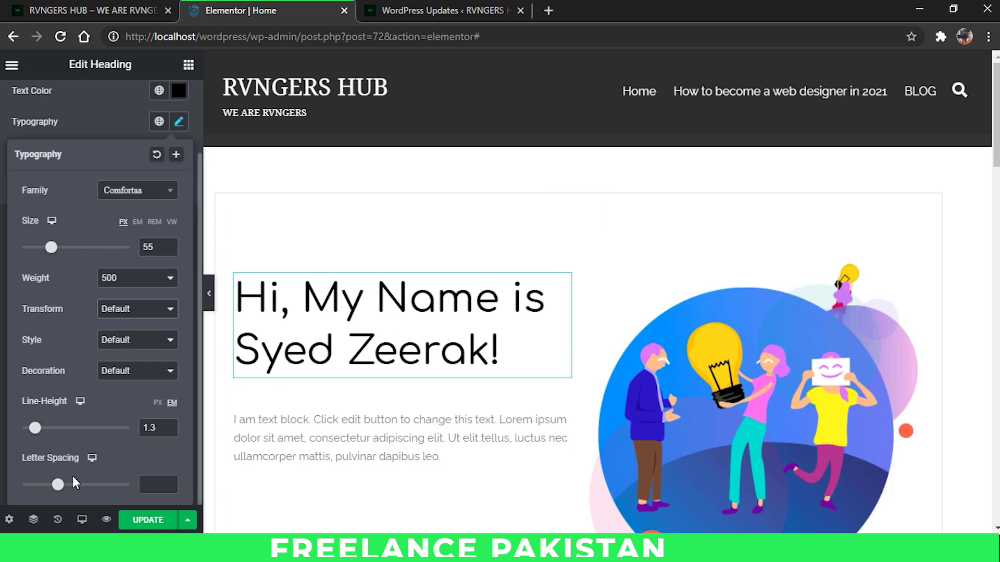
click(169, 482)
click(170, 482)
click(169, 482)
click(170, 482)
click(170, 482)
click(169, 482)
click(170, 482)
click(169, 482)
click(167, 483)
click(168, 482)
click(167, 483)
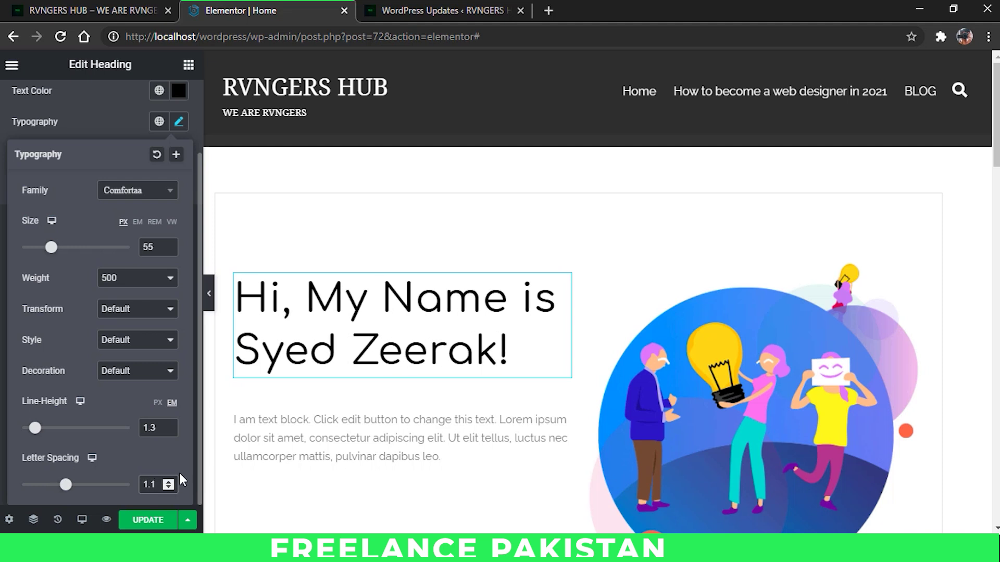
click(110, 131)
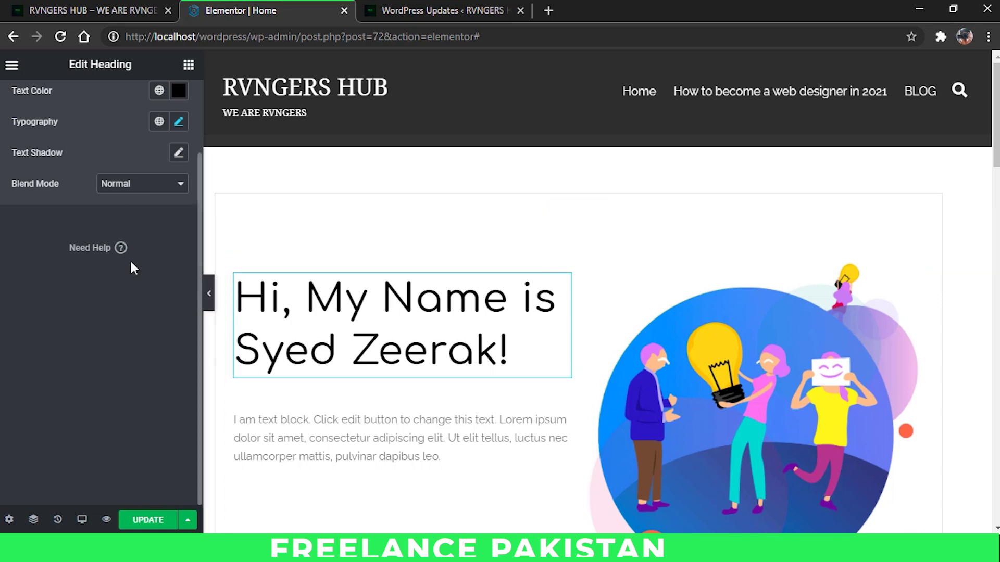
scroll(130, 259, up, 2)
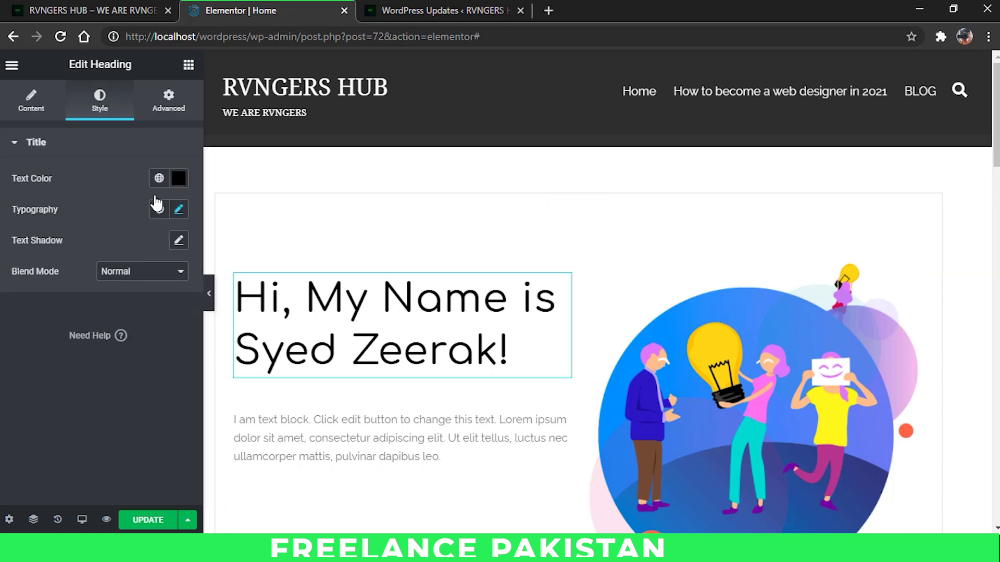
Step: Change the hero heading's text colour from black to dark green #269C0B
click(179, 178)
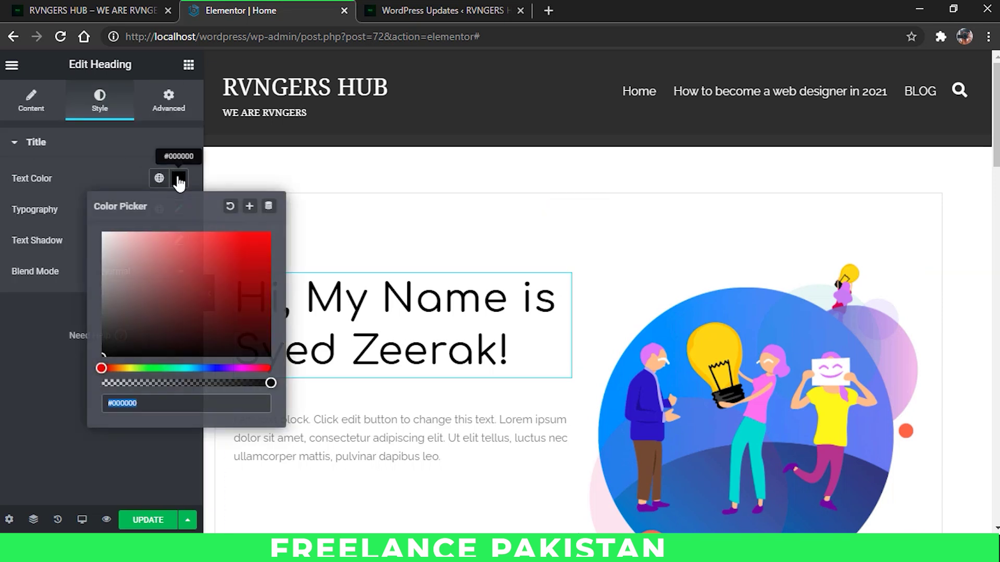
click(166, 368)
mouse_move(189, 258)
mouse_down()
mouse_move(201, 239)
mouse_move(237, 237)
mouse_move(294, 270)
mouse_up()
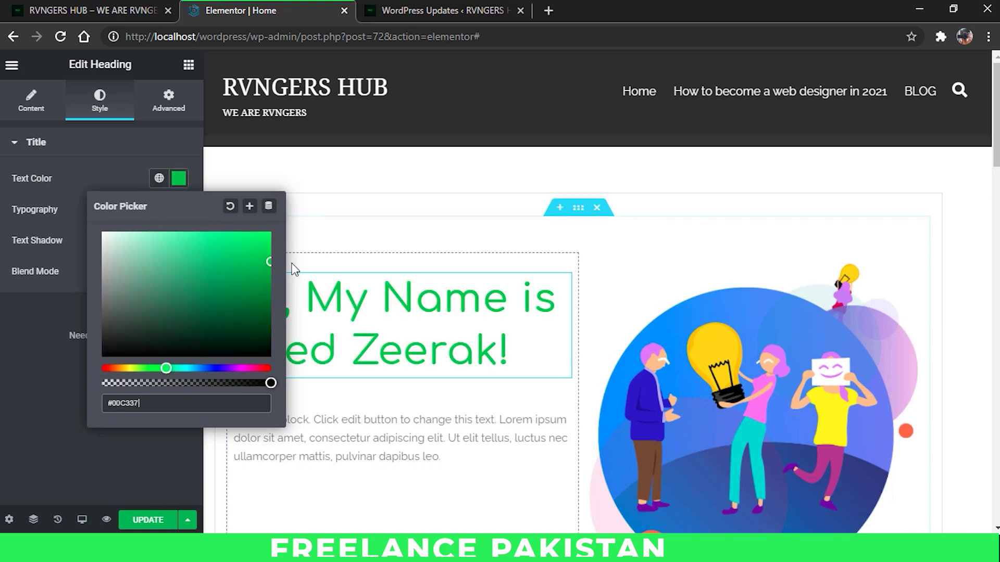
drag(224, 341, 174, 364)
click(152, 368)
click(259, 279)
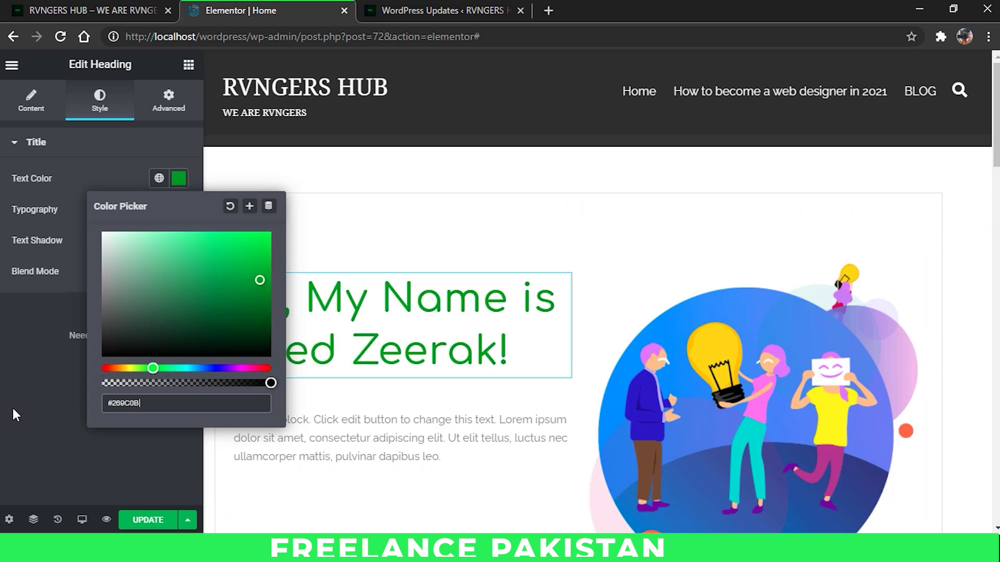
click(5, 422)
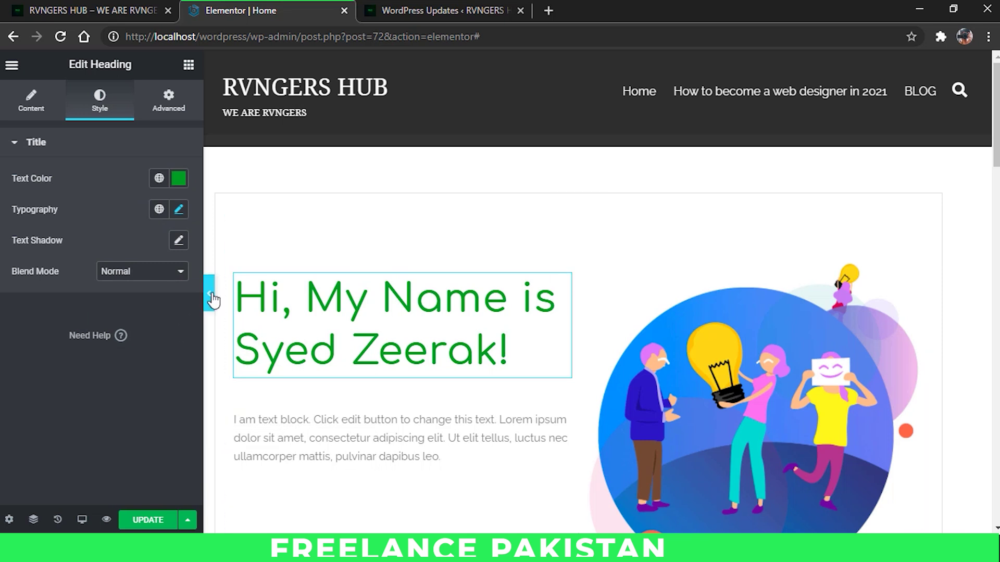
click(209, 294)
scroll(268, 277, down, 12)
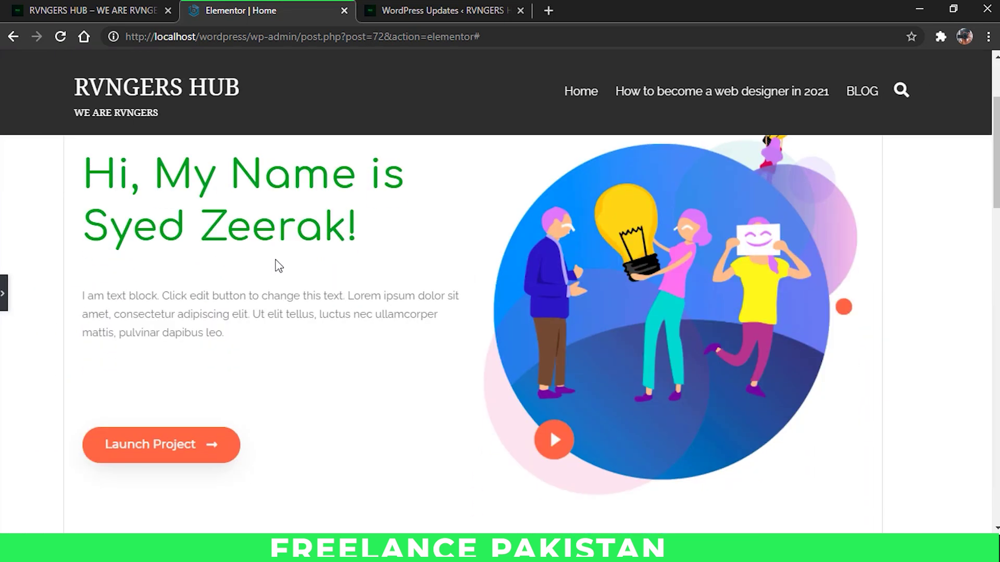
scroll(314, 268, down, 8)
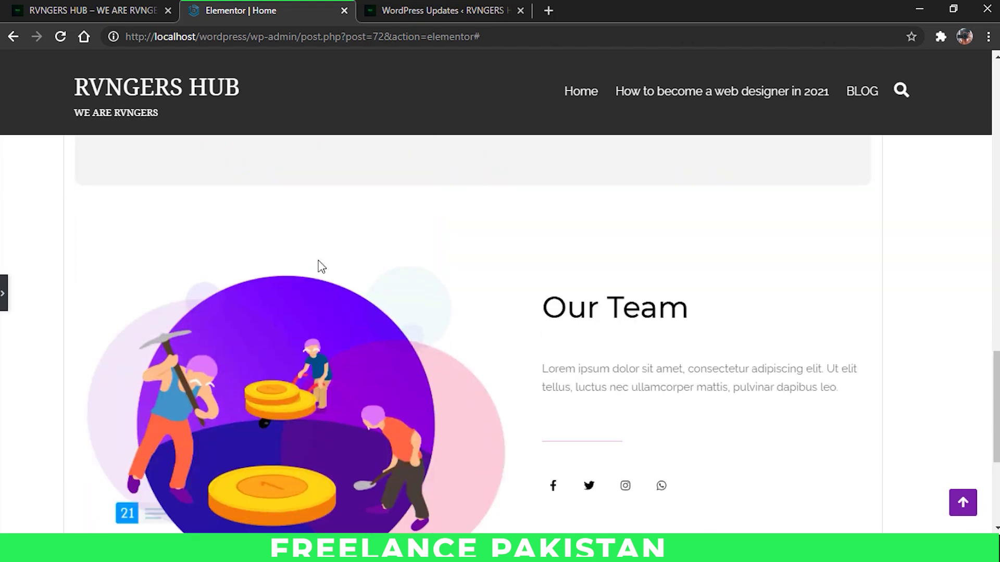
scroll(520, 271, down, 5)
scroll(429, 306, up, 20)
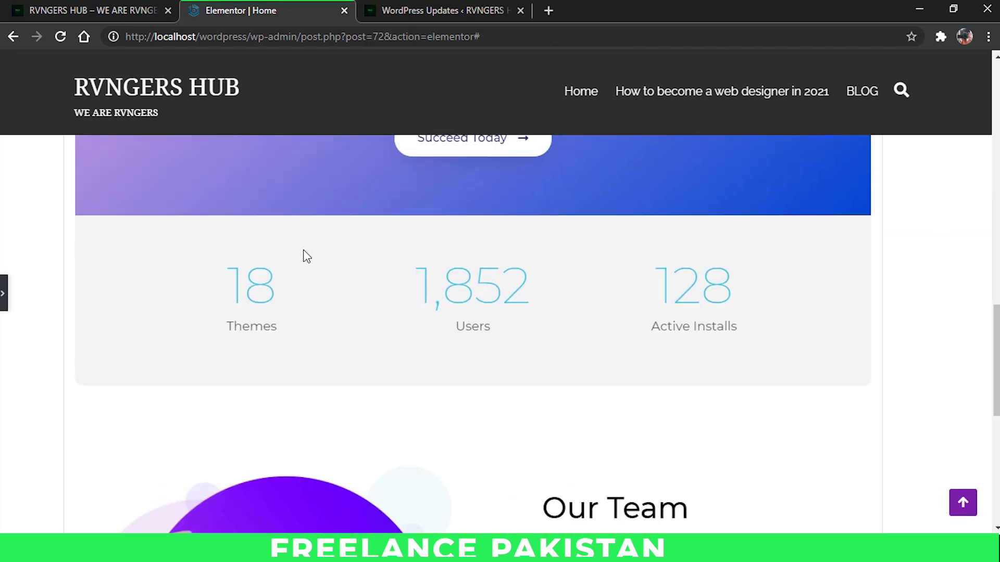
click(6, 294)
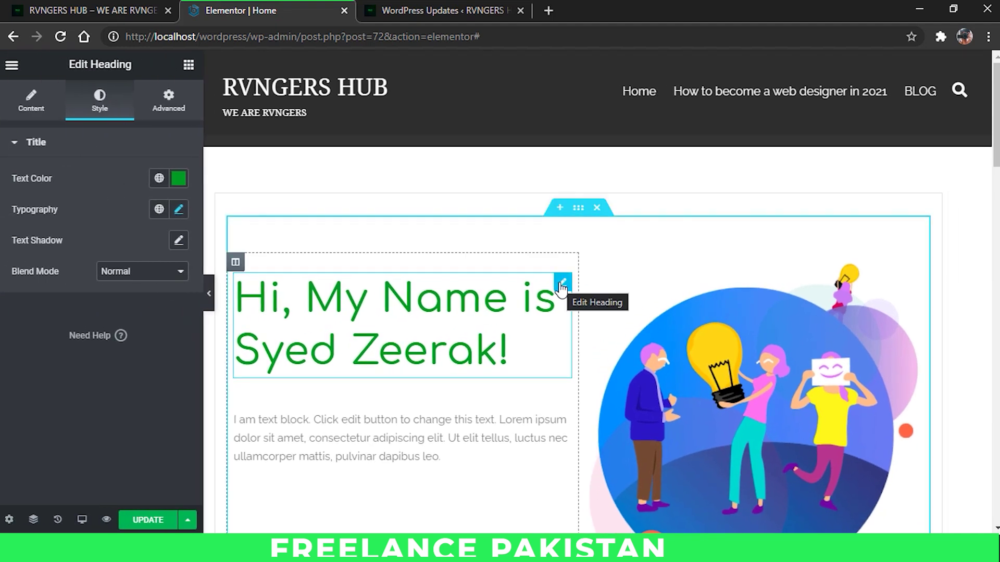
Step: Copy the hero heading and paste its green Comfortaa style onto the Our Team heading
right_click(561, 287)
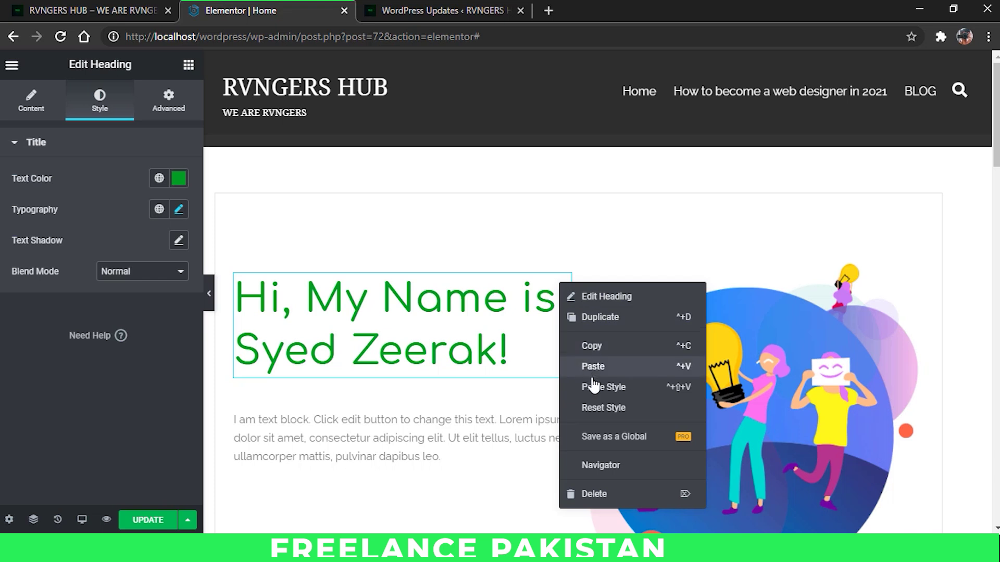
click(591, 345)
scroll(573, 317, down, 15)
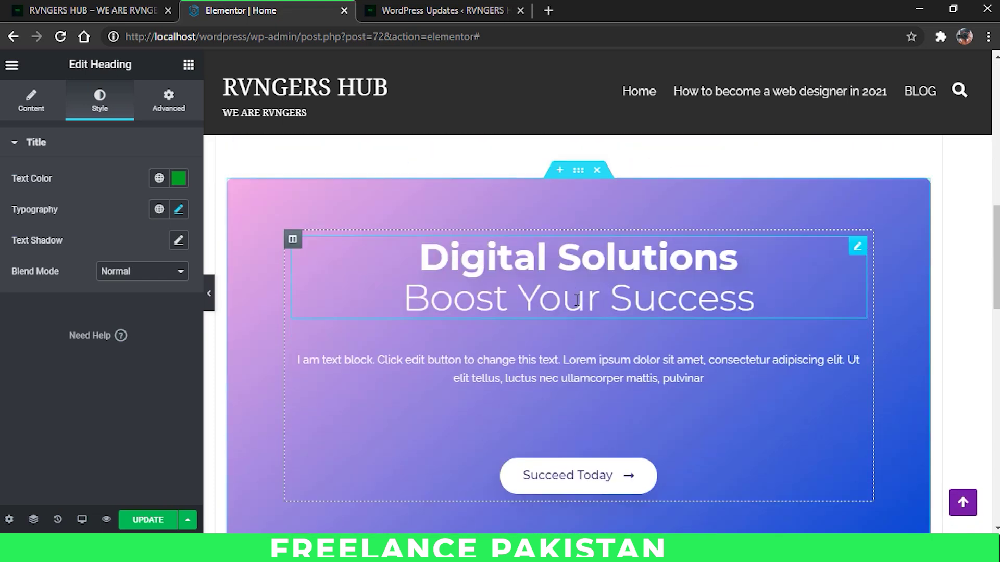
scroll(657, 299, down, 3)
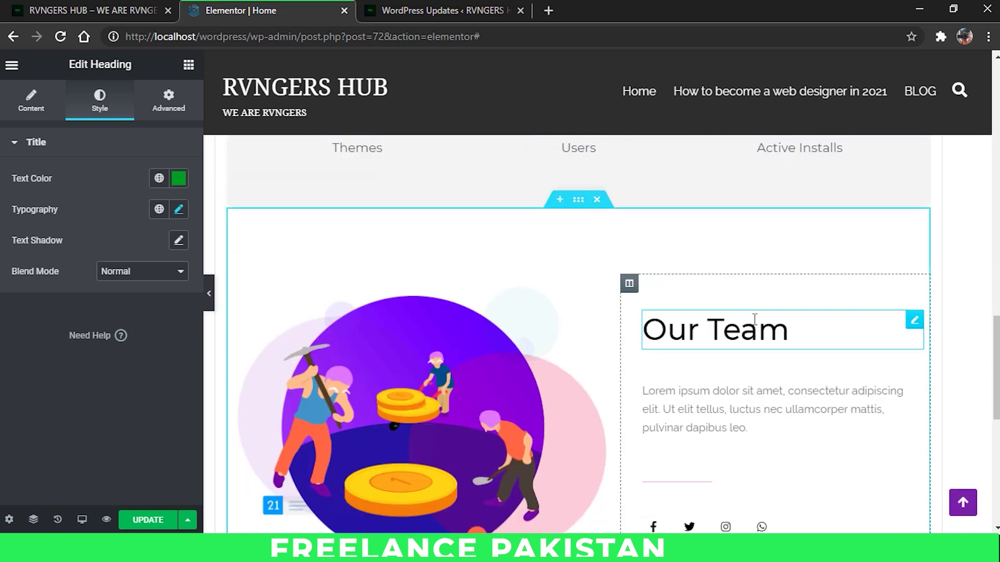
right_click(908, 325)
click(905, 411)
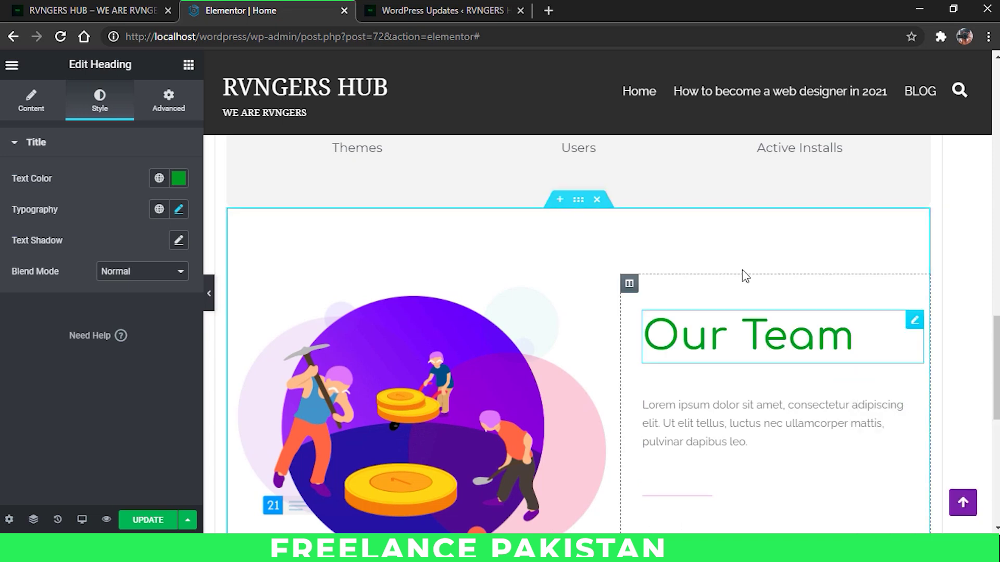
scroll(745, 307, down, 3)
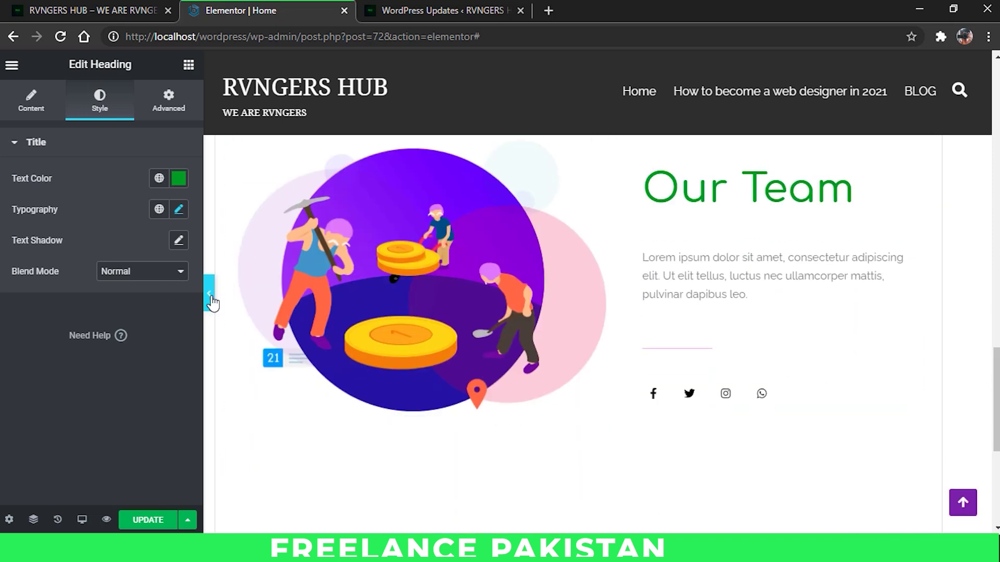
click(209, 296)
scroll(677, 411, up, 3)
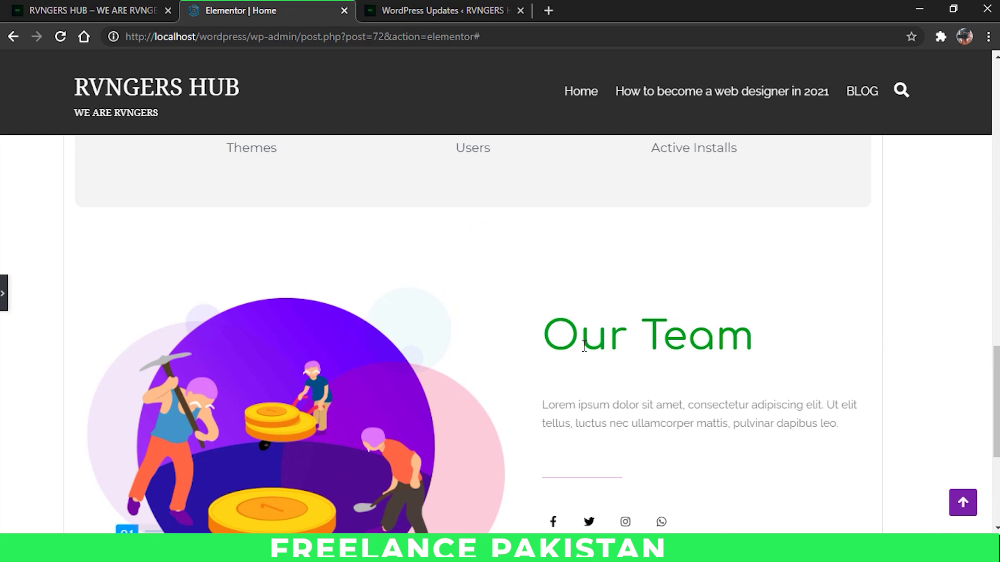
click(4, 293)
Step: Retype the Our Team heading as 'We are TeamRVNG' and preview the page
triple_click(656, 345)
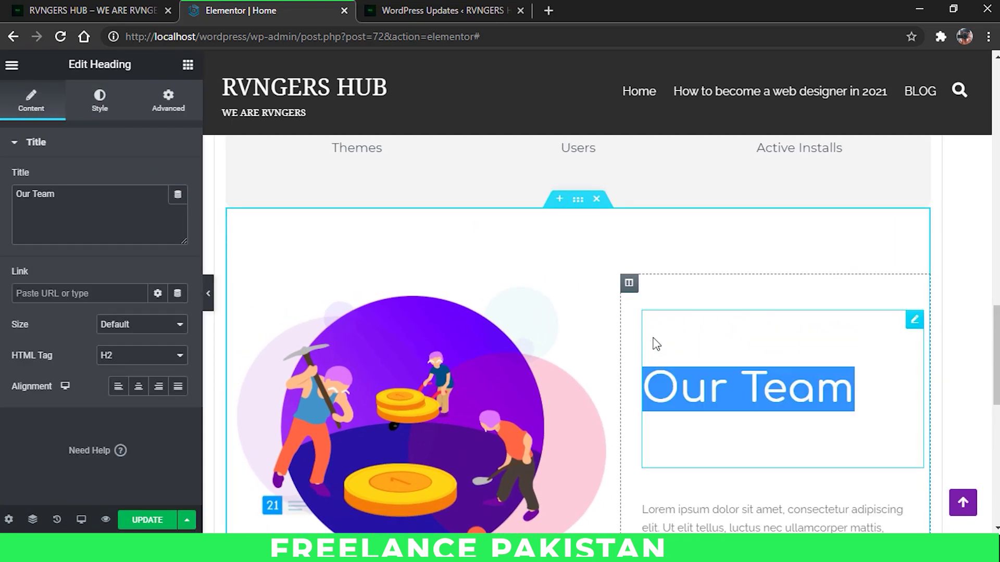
text(We a)
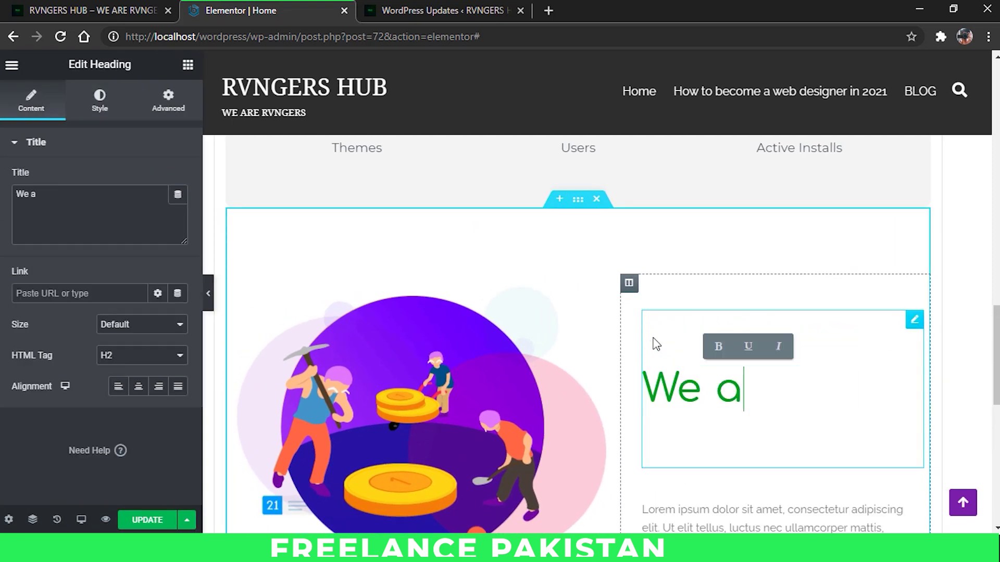
text(re TeamRVNG)
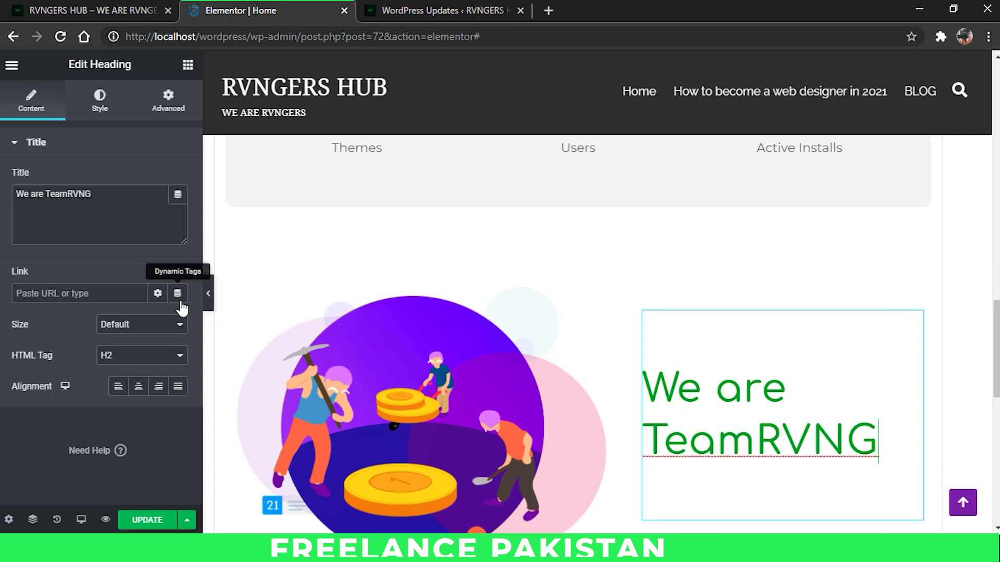
click(208, 293)
scroll(536, 375, down, 5)
scroll(546, 381, up, 7)
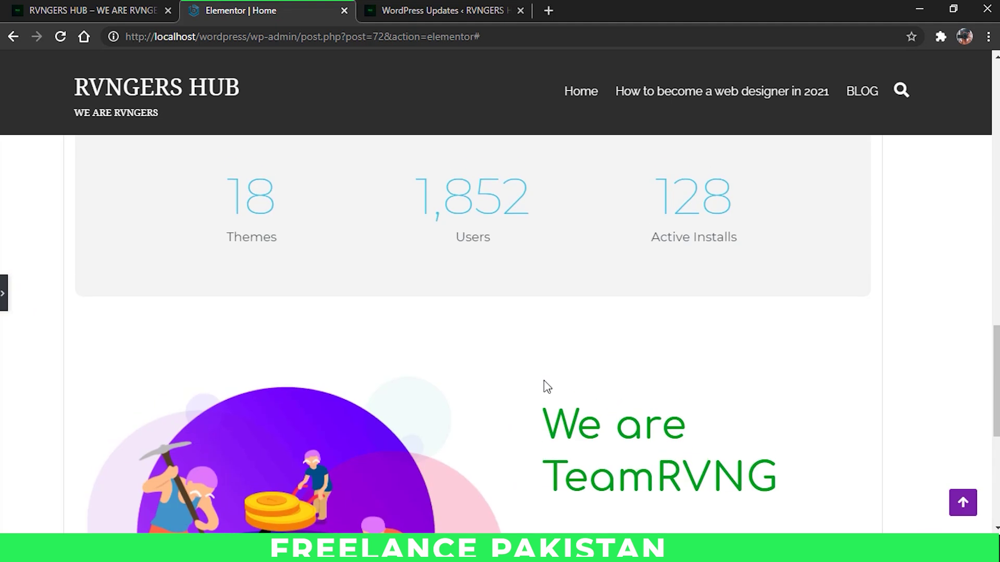
scroll(544, 384, down, 1)
scroll(549, 393, down, 3)
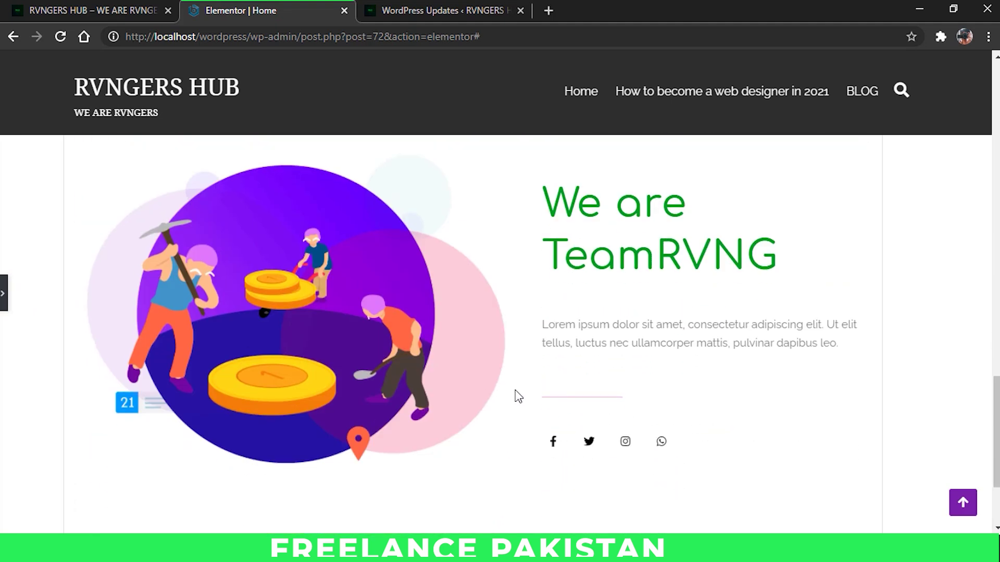
click(4, 307)
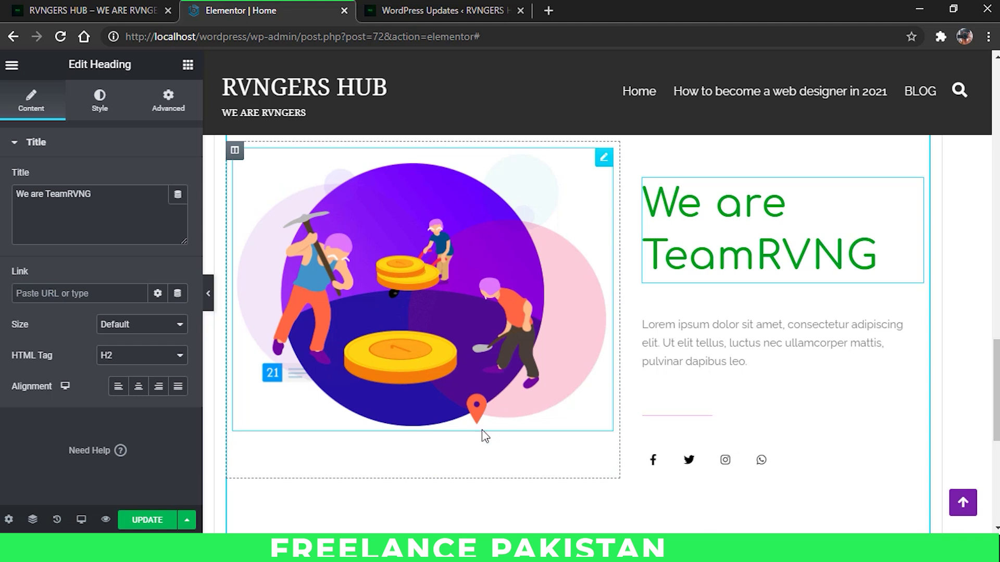
scroll(484, 435, up, 20)
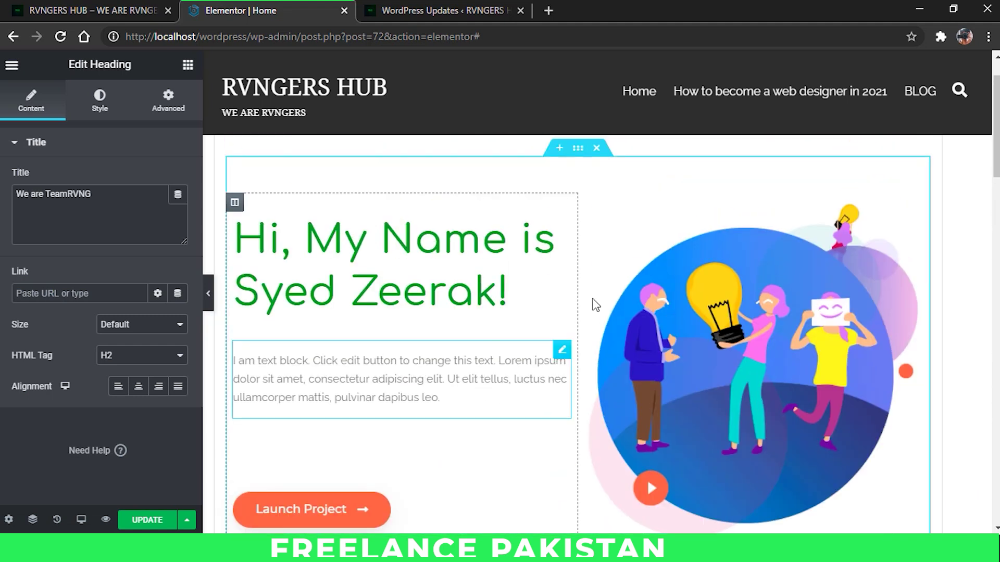
Step: Delete the hero, features, Digital Solutions, counters and team sections, then switch to Paint
scroll(588, 292, up, 1)
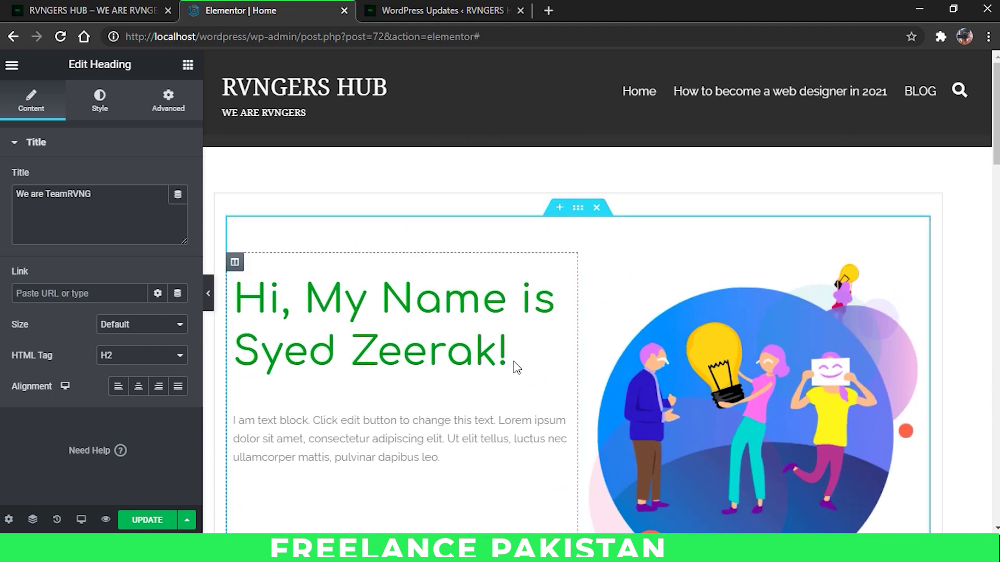
click(598, 209)
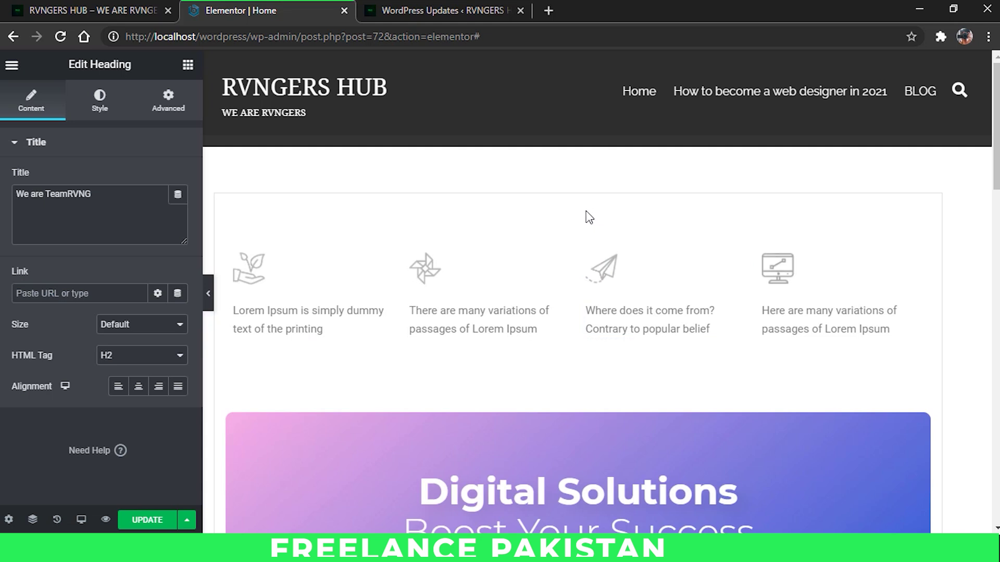
click(597, 209)
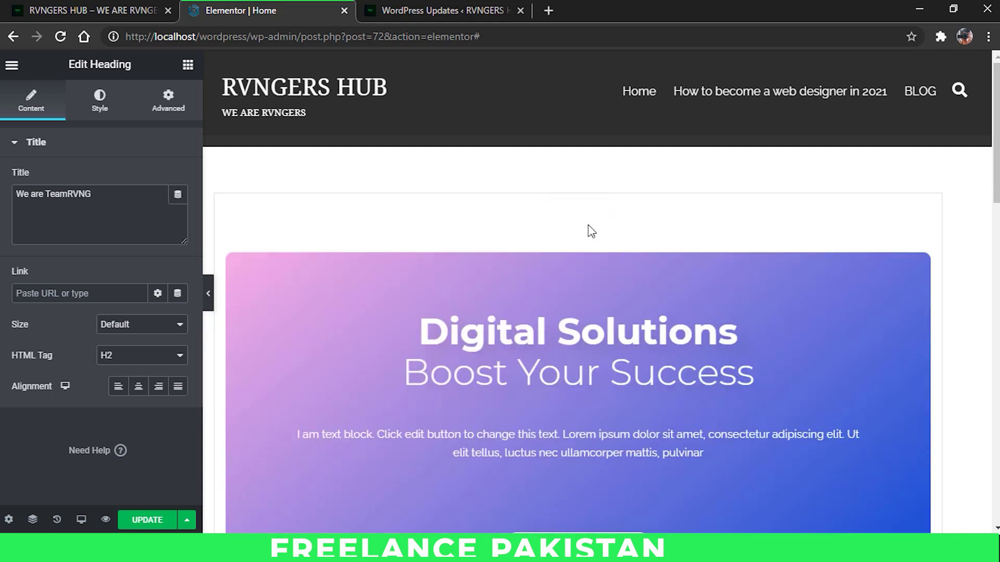
scroll(578, 242, down, 2)
click(598, 170)
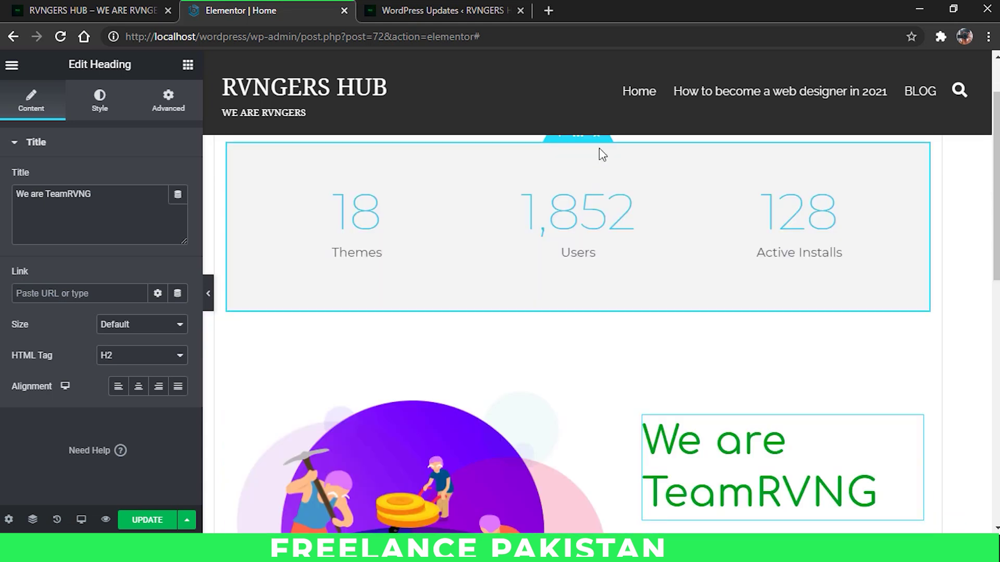
click(597, 138)
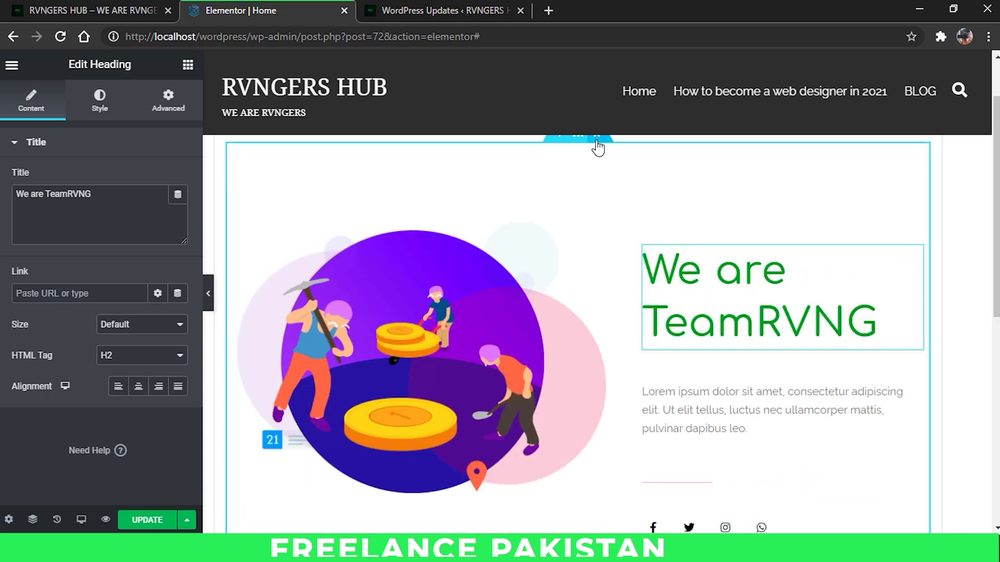
click(598, 139)
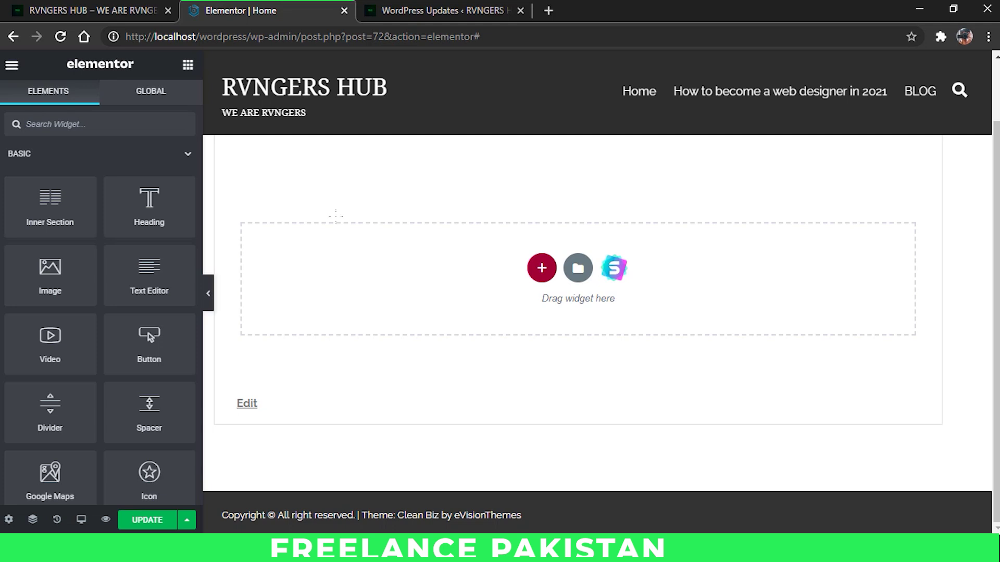
key(alt+Tab)
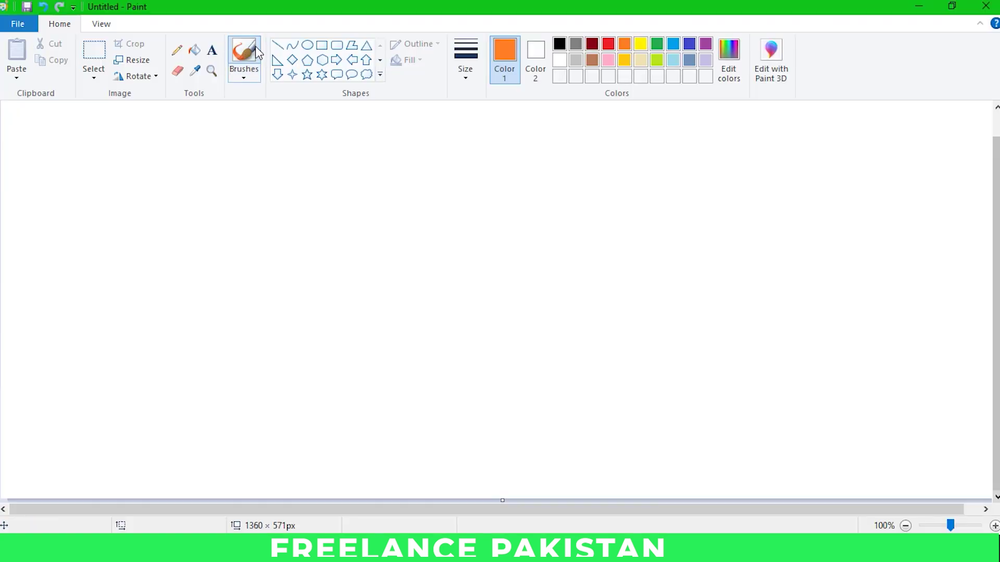
Step: Draw a tall green rectangle frame in the centre of the canvas
click(255, 51)
click(322, 45)
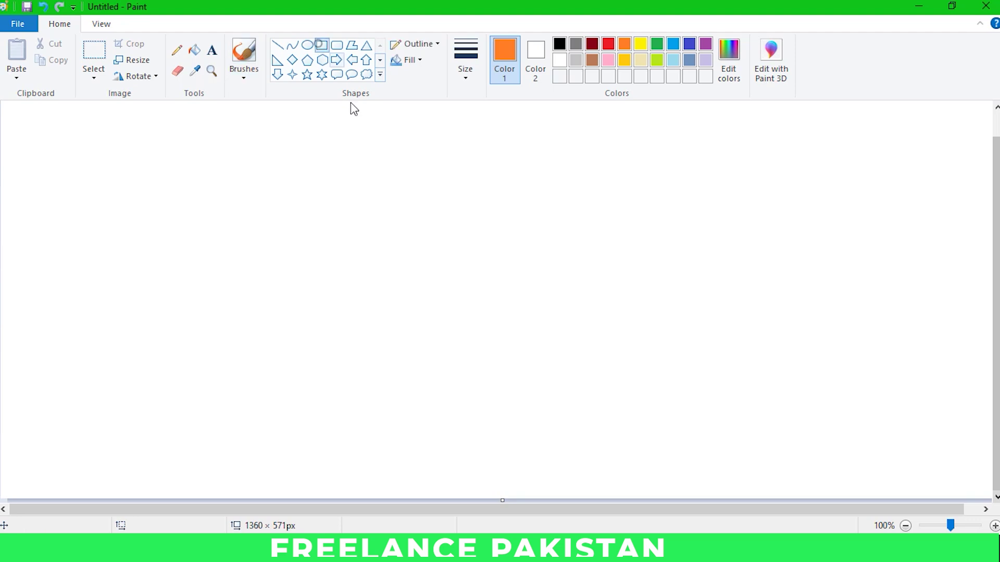
mouse_move(369, 179)
mouse_down()
mouse_move(443, 310)
mouse_move(643, 504)
mouse_up()
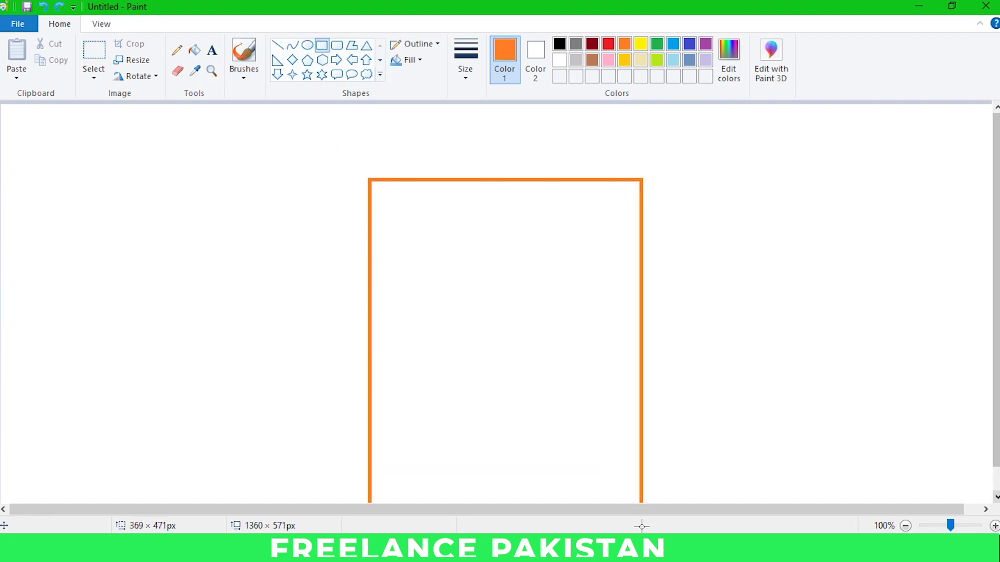
scroll(833, 276, down, 1)
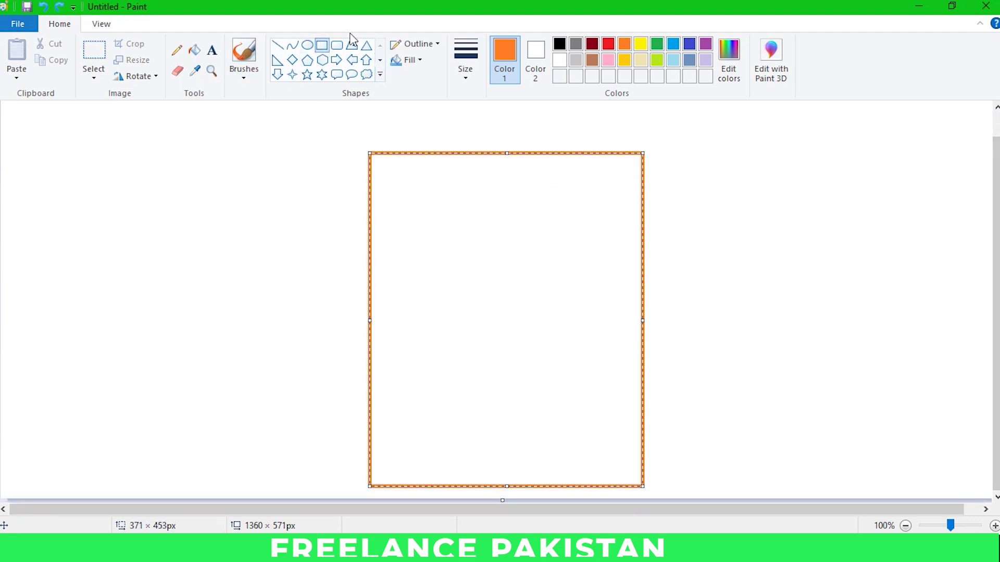
click(656, 43)
Step: Brush green header and footer lines, two light-blue dividers, and handwrite 'contact' above them
click(244, 52)
drag(372, 181, 641, 185)
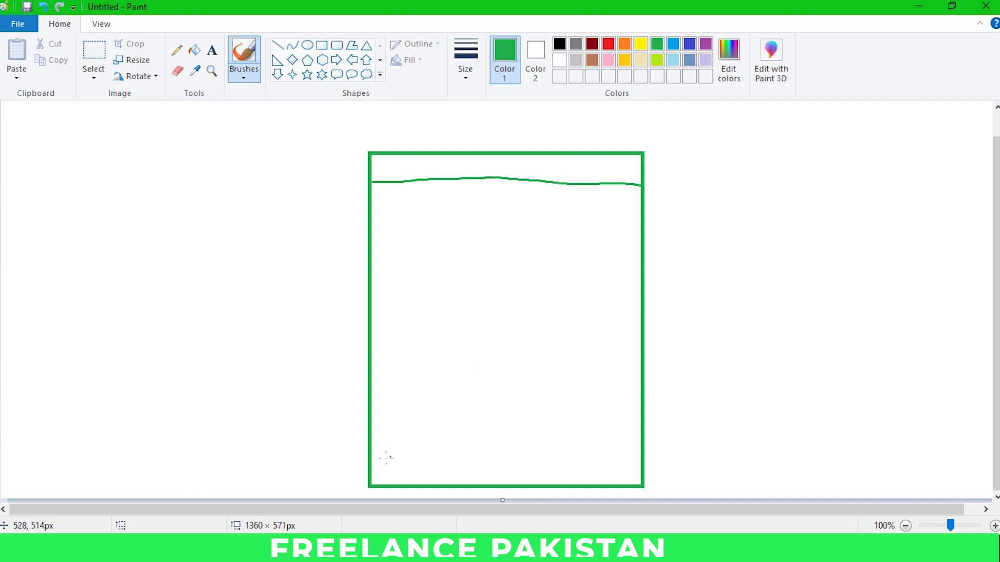
mouse_move(373, 472)
mouse_down()
mouse_move(542, 460)
mouse_move(649, 465)
mouse_up()
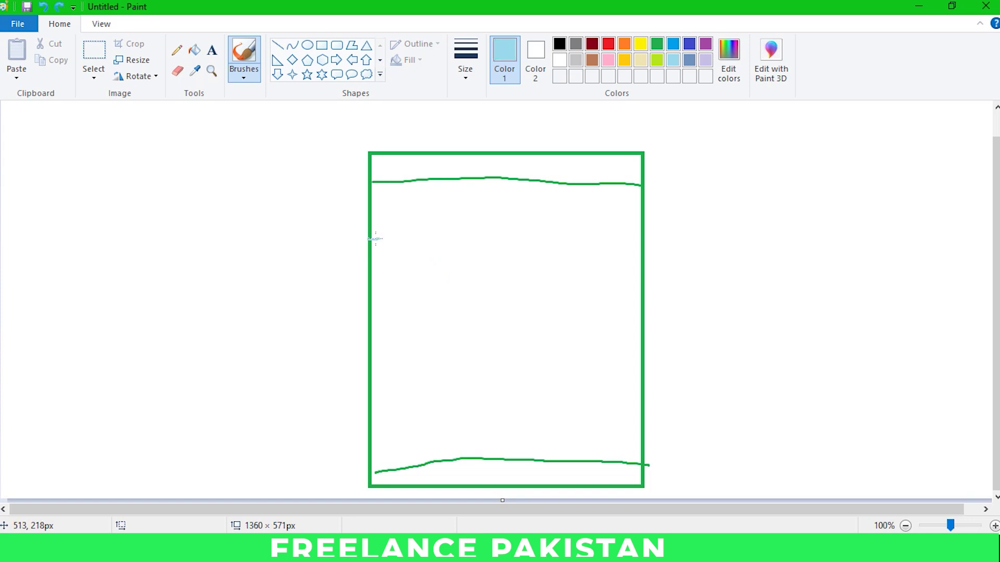
mouse_move(371, 237)
mouse_down()
mouse_move(639, 242)
mouse_move(636, 284)
mouse_up()
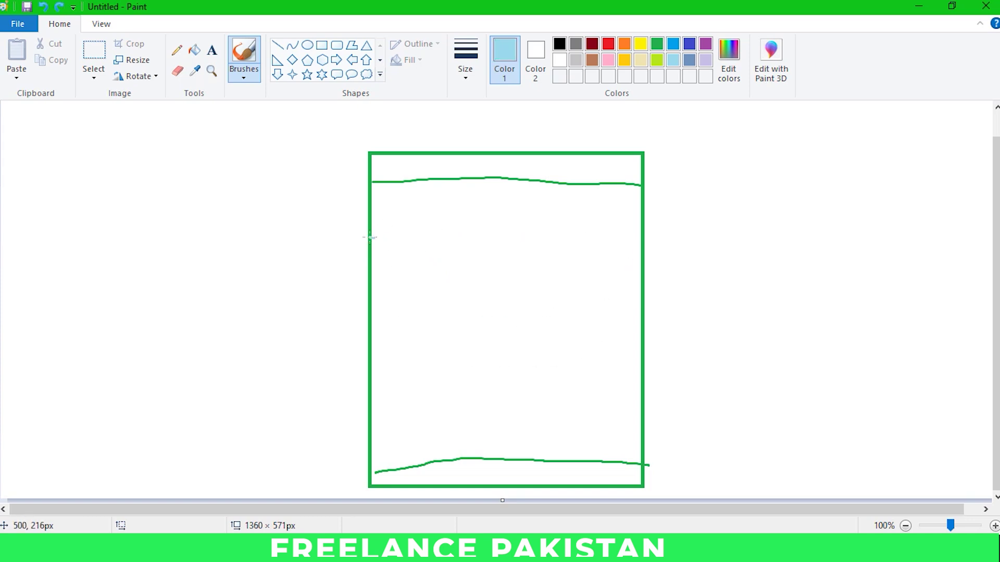
drag(369, 238, 646, 232)
drag(371, 354, 643, 344)
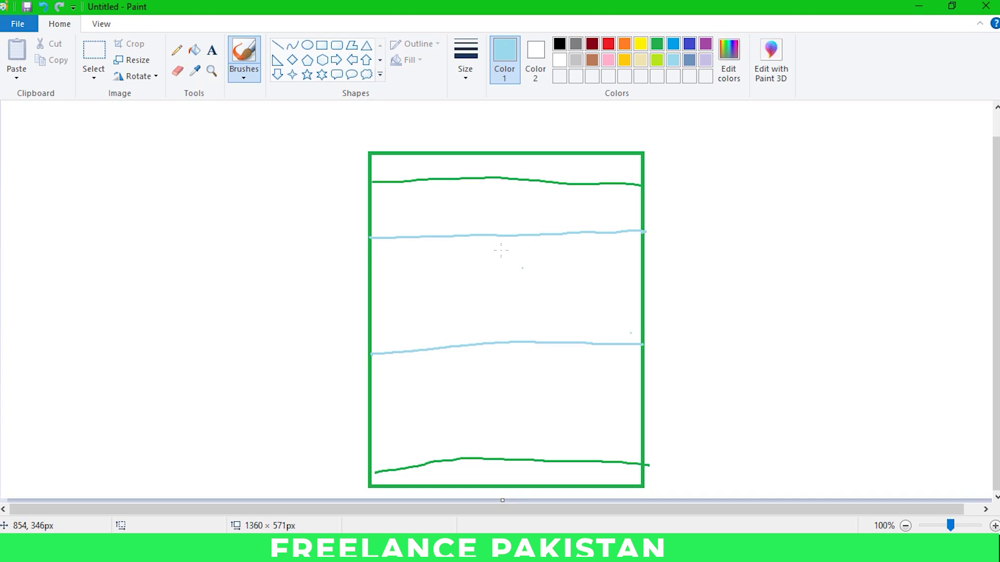
mouse_move(469, 221)
mouse_down()
mouse_move(470, 232)
mouse_move(479, 224)
mouse_move(519, 234)
mouse_up()
Step: Finish the 'contact' label and outline two side-by-side lime-green boxes in the band
drag(498, 223, 537, 233)
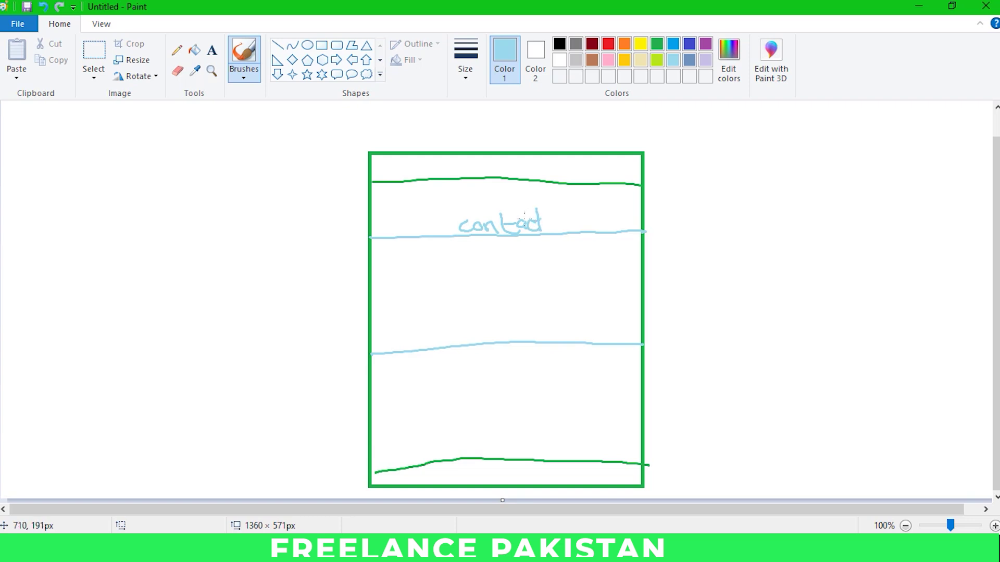
click(658, 60)
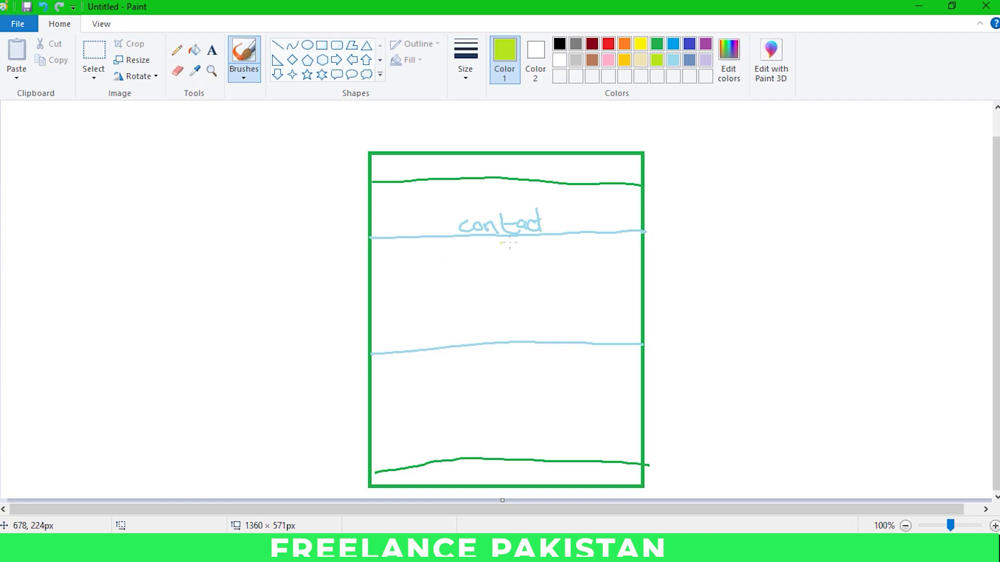
drag(481, 239, 490, 337)
mouse_move(476, 238)
mouse_down()
mouse_move(634, 229)
mouse_move(643, 342)
mouse_move(489, 335)
mouse_up()
mouse_move(370, 240)
mouse_down()
mouse_move(473, 232)
mouse_move(490, 342)
mouse_move(372, 354)
mouse_move(369, 239)
mouse_up()
Step: In yellow, draw a square inside each box and arrows pointing up, right and left
click(639, 46)
drag(565, 236, 564, 194)
mouse_move(635, 282)
mouse_down()
mouse_move(683, 270)
mouse_move(678, 277)
mouse_up()
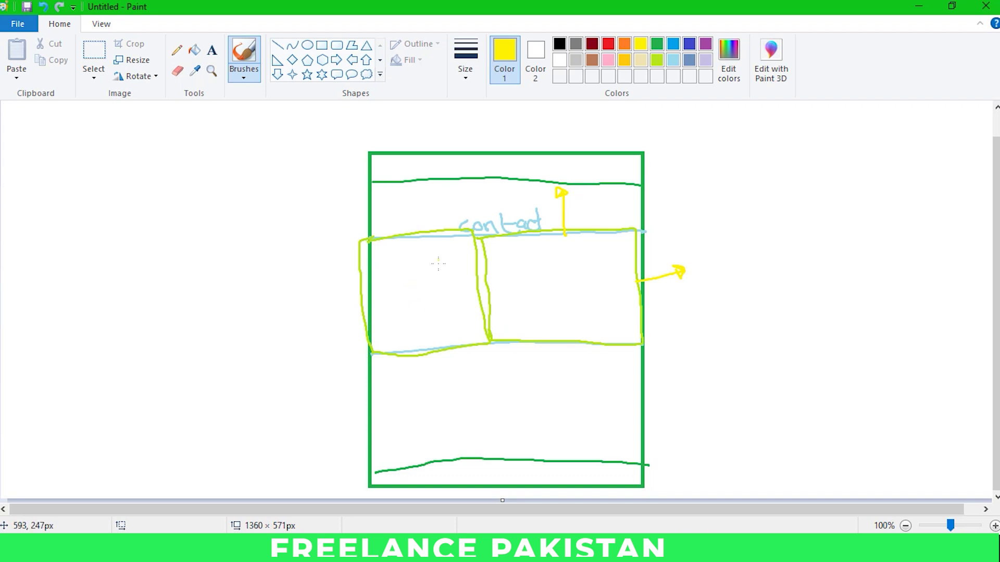
mouse_move(392, 279)
mouse_down()
mouse_move(396, 307)
mouse_move(443, 299)
mouse_move(399, 331)
mouse_move(445, 281)
mouse_move(391, 279)
mouse_up()
key(ctrl+z)
mouse_move(544, 279)
mouse_down()
mouse_move(614, 307)
mouse_move(536, 260)
mouse_move(545, 287)
mouse_up()
mouse_move(415, 308)
mouse_down()
mouse_move(299, 326)
mouse_move(308, 329)
mouse_move(295, 315)
mouse_up()
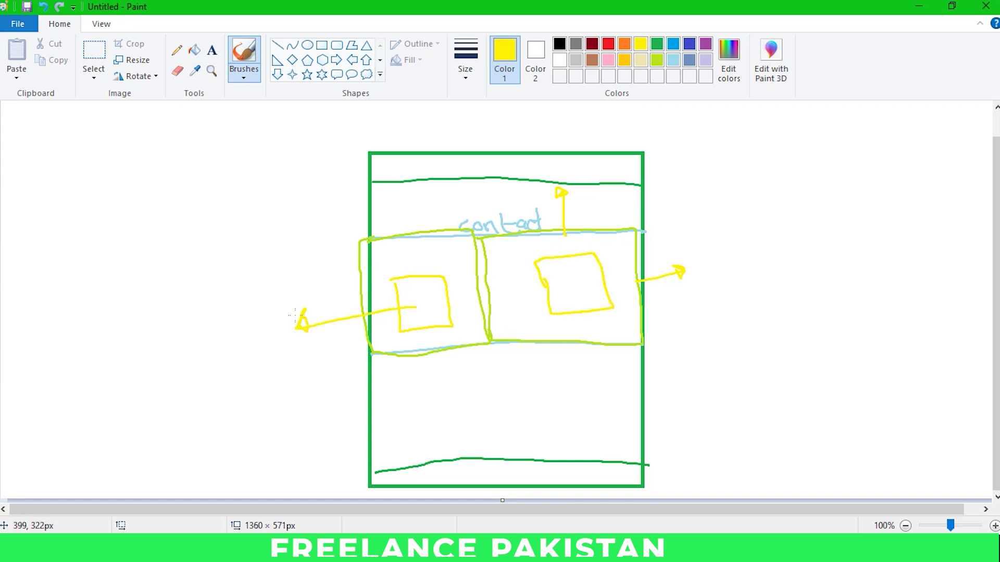
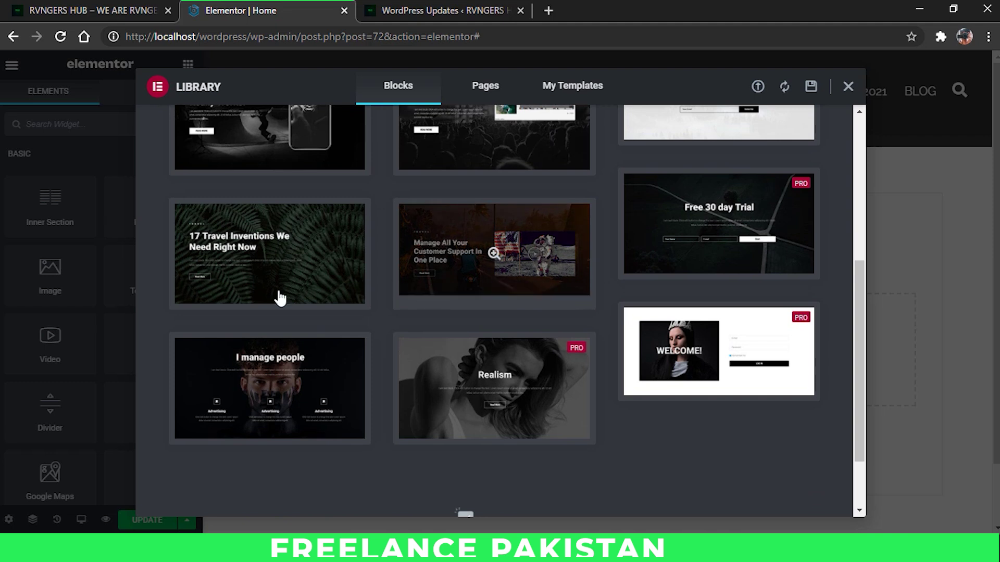
Step: Insert the 'I manage people' block and preview its 'Shaping the future' hero
scroll(287, 299, down, 2)
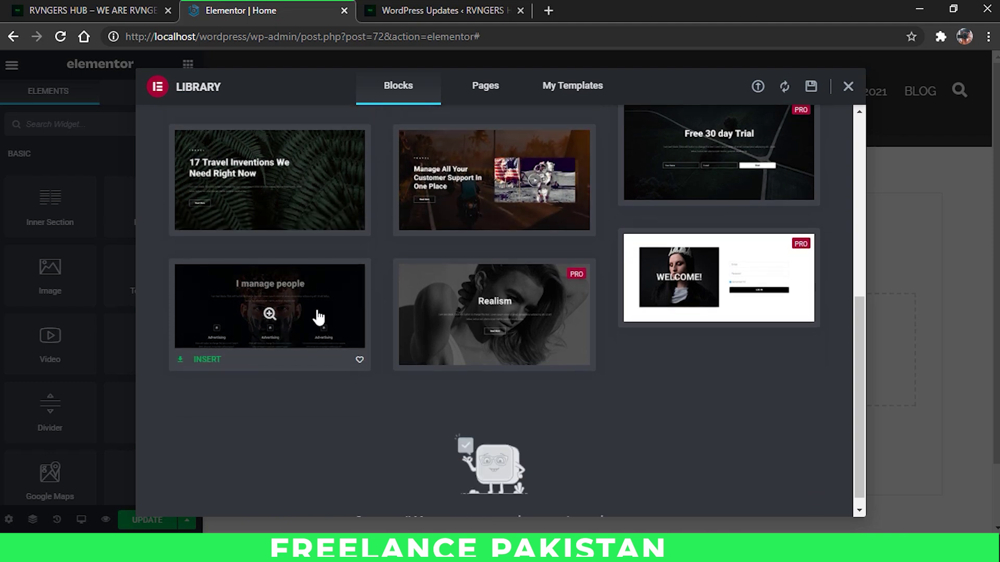
click(208, 359)
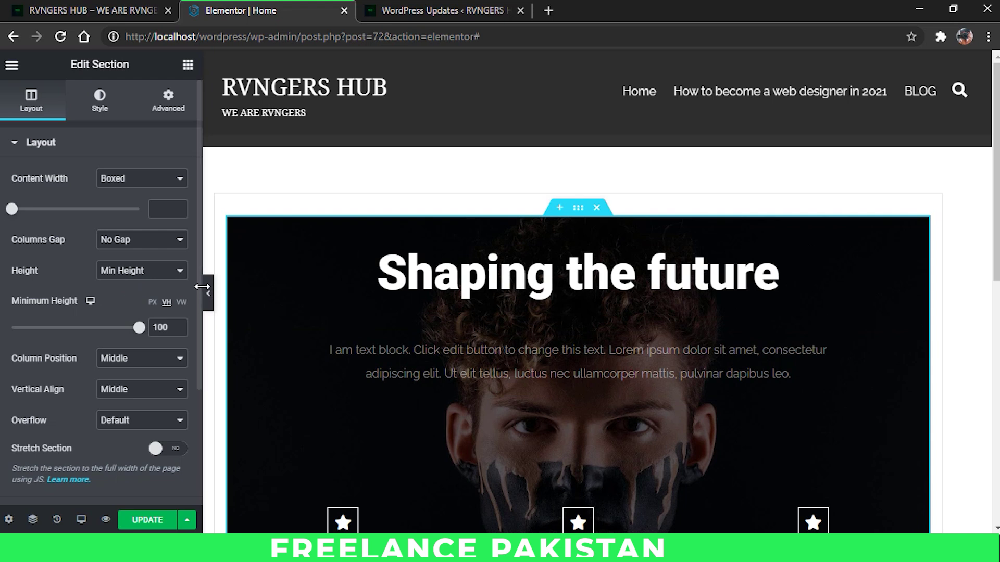
click(208, 293)
scroll(742, 392, down, 2)
scroll(346, 402, up, 2)
Step: Set the hero section's Content Width to Full Width and check its background style
click(3, 293)
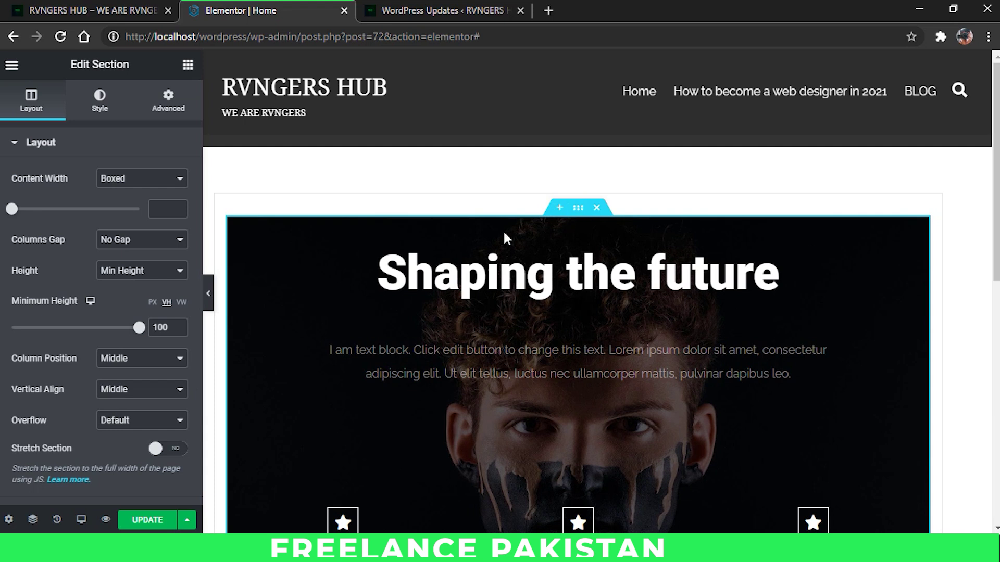
click(137, 182)
click(151, 203)
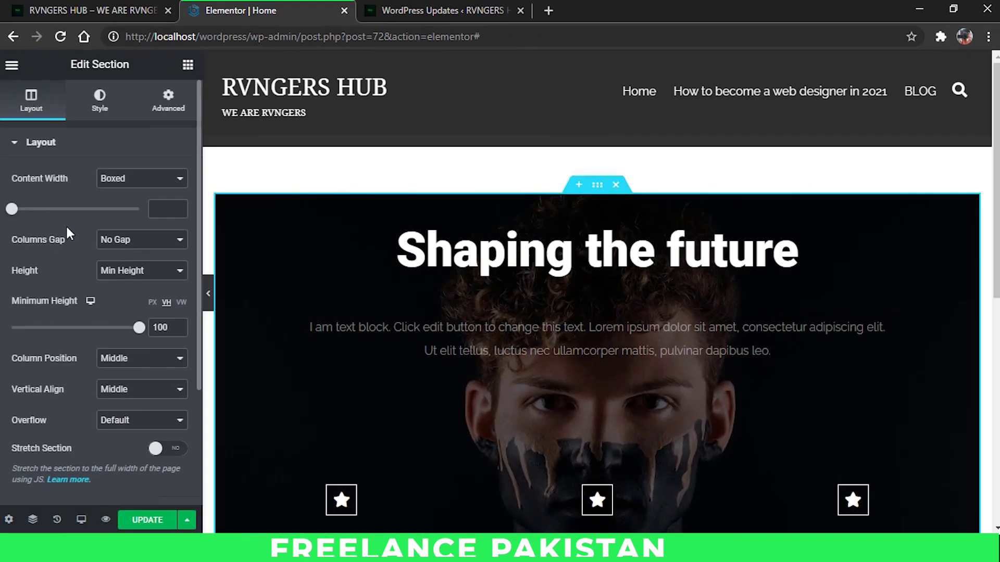
scroll(62, 249, down, 3)
scroll(62, 250, up, 5)
click(100, 98)
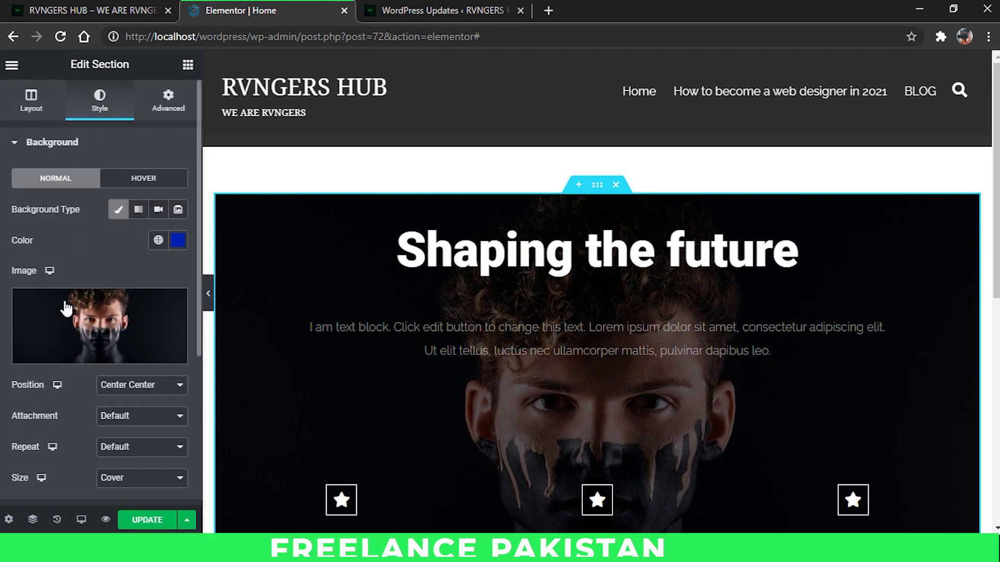
scroll(90, 318, down, 3)
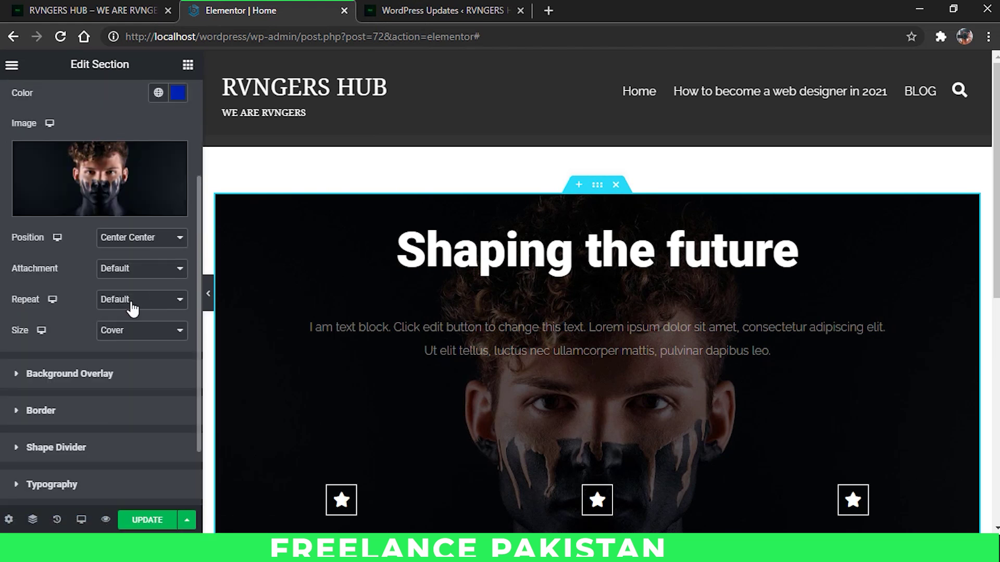
Step: Preview the full-width hero section with the editing panel hidden
click(208, 293)
scroll(383, 326, down, 4)
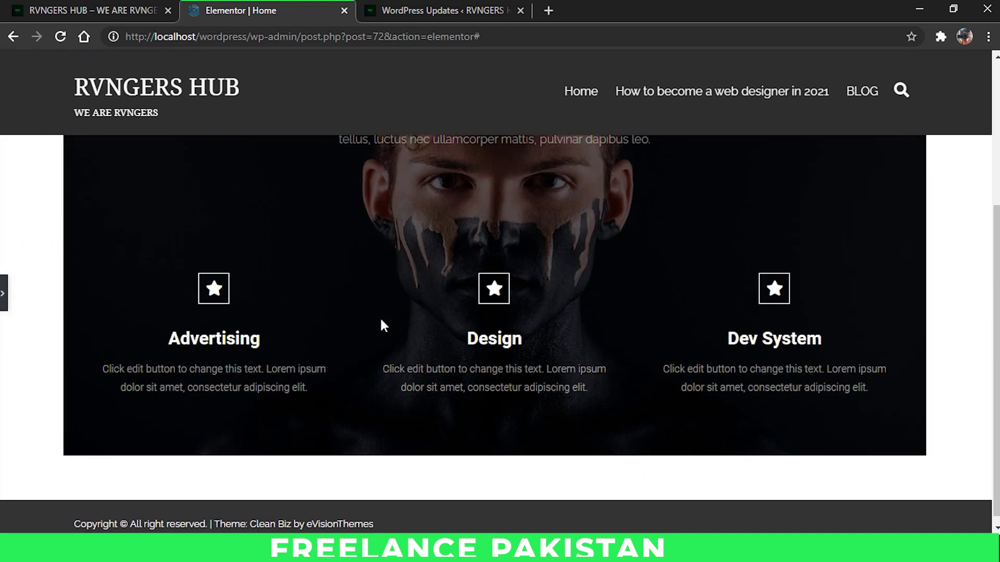
scroll(469, 414, up, 3)
scroll(476, 388, down, 2)
scroll(476, 388, up, 3)
scroll(475, 386, down, 4)
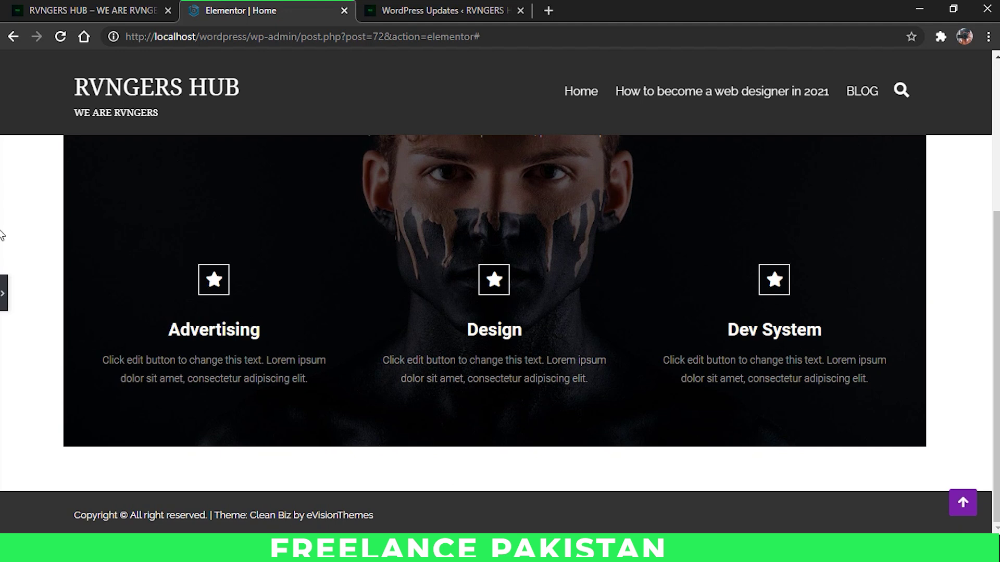
click(3, 292)
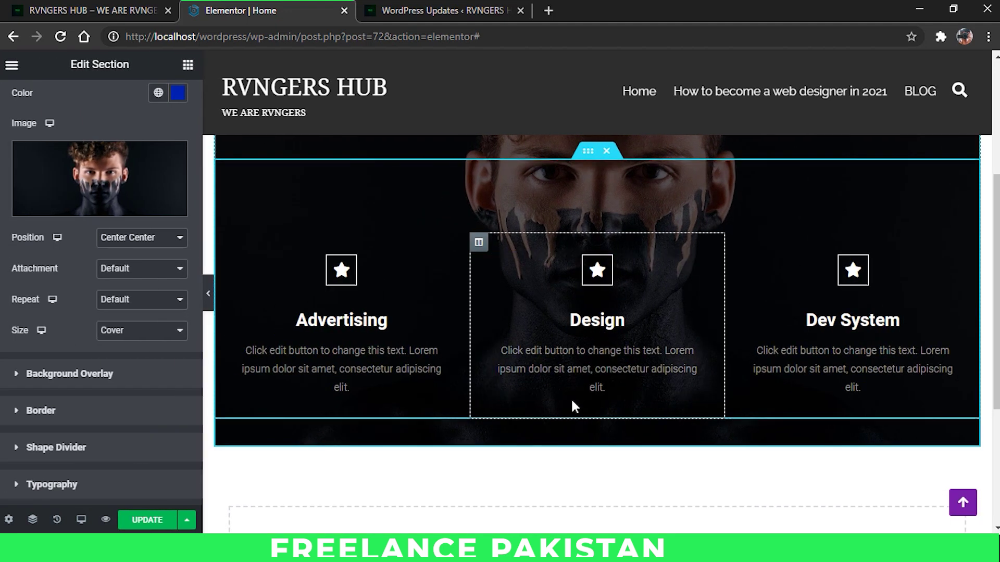
scroll(572, 401, down, 2)
Step: Insert the dark Our Services block from the Library's Services category
click(596, 478)
click(224, 134)
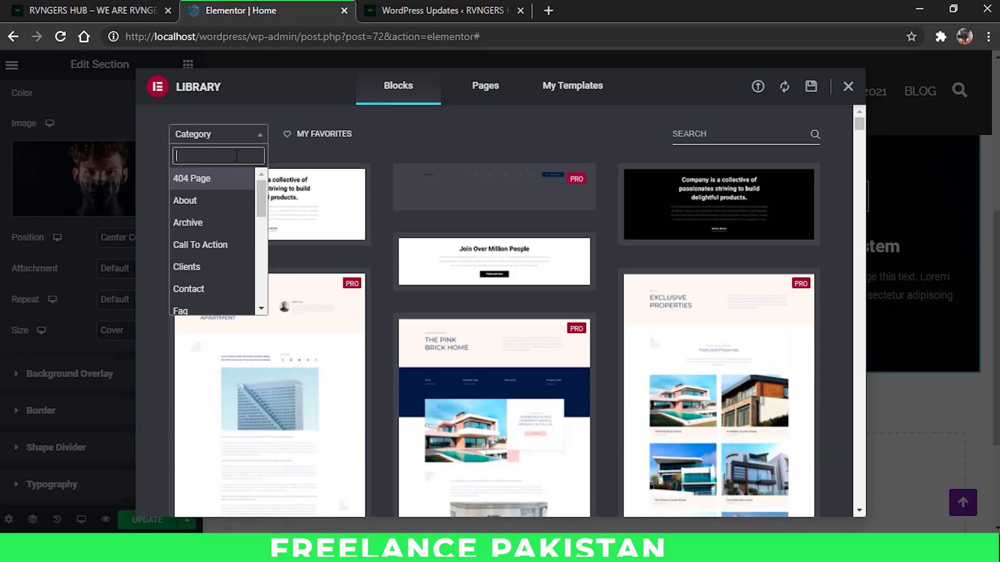
text(ser)
click(211, 178)
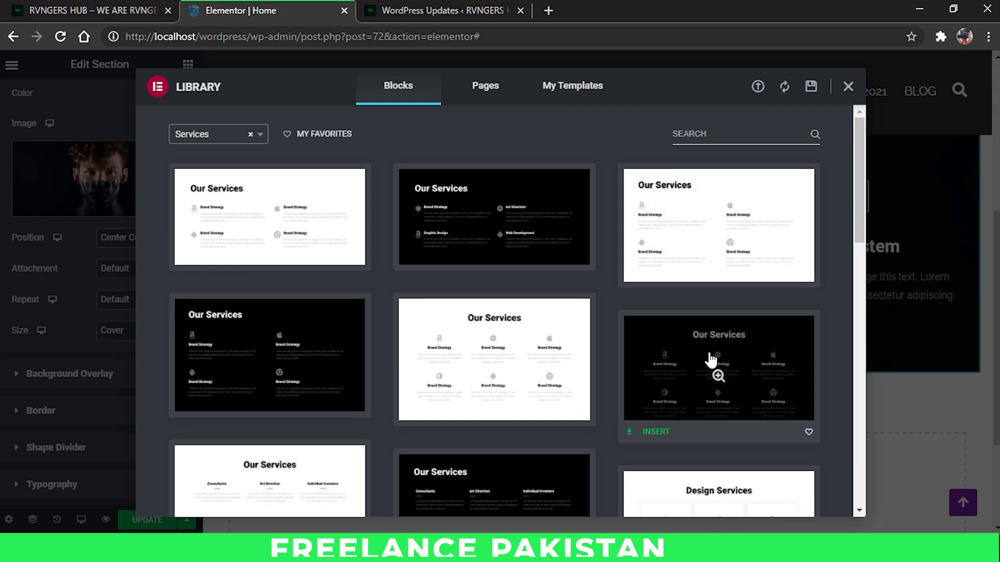
click(641, 439)
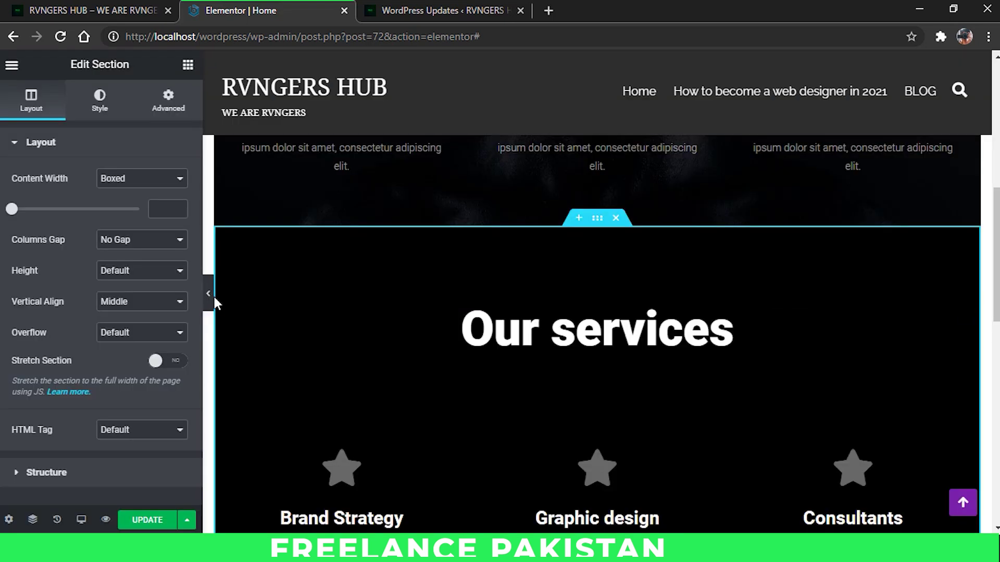
Step: Preview the page with the six-item services block below the hero
click(213, 297)
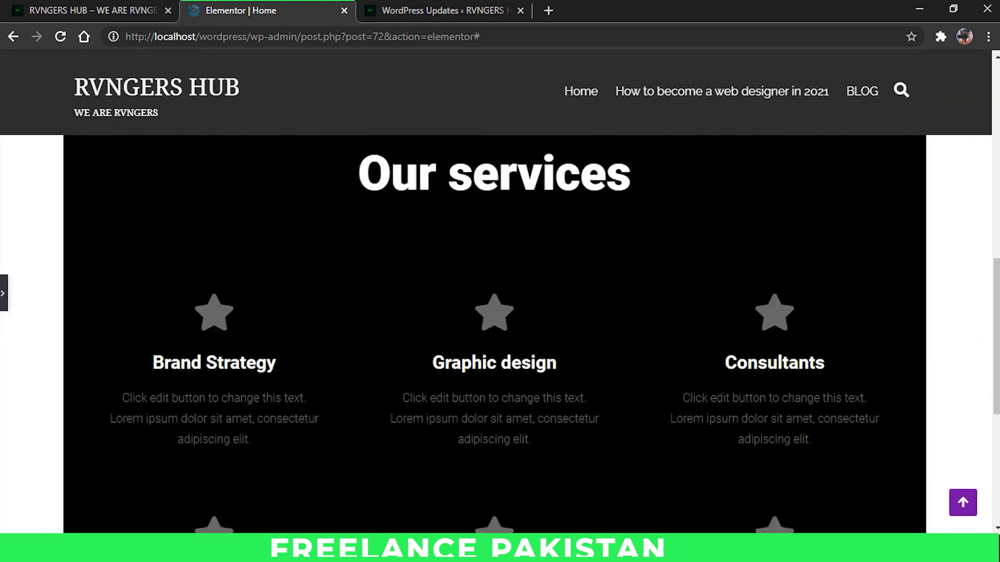
scroll(474, 311, down, 5)
scroll(474, 310, up, 10)
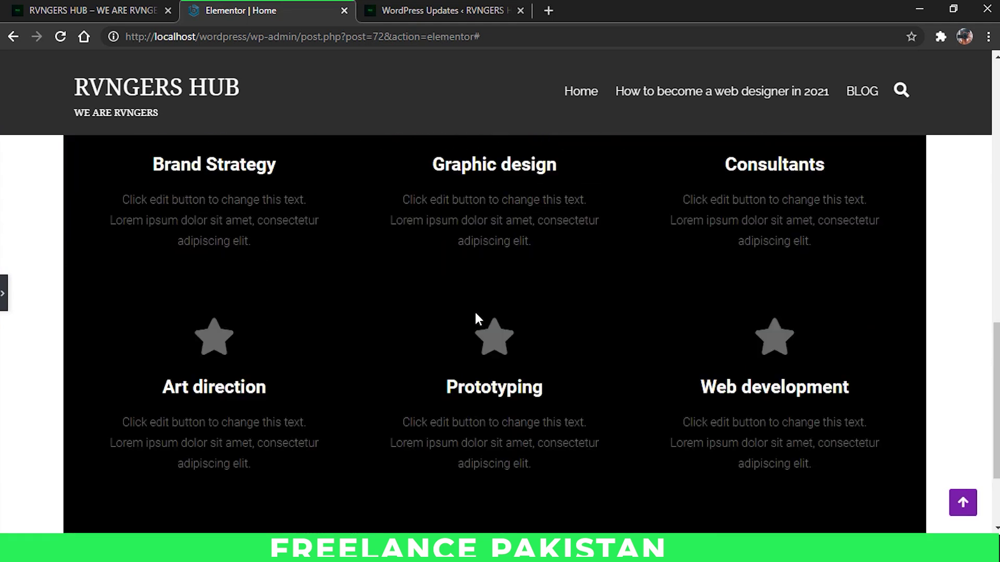
double_click(476, 259)
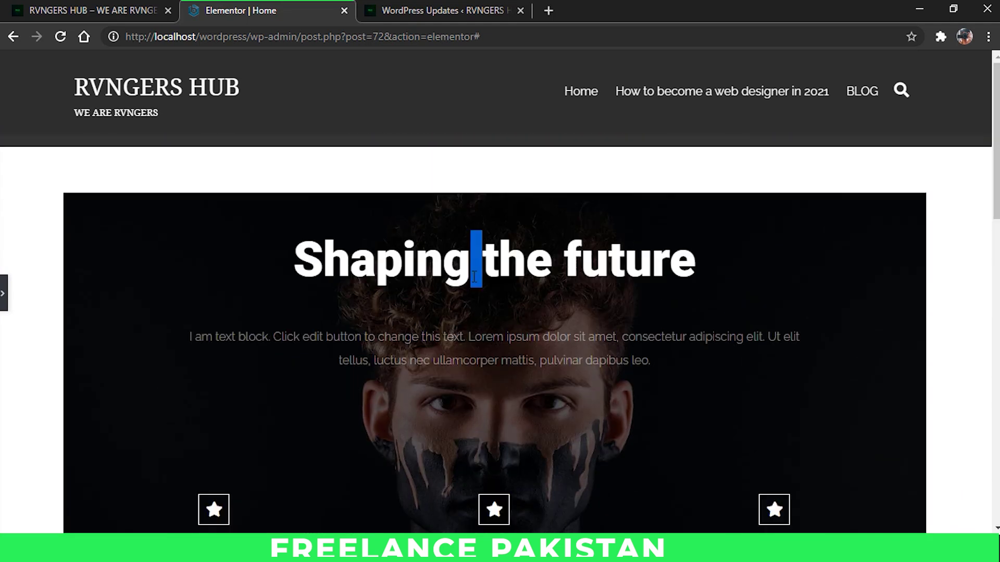
Step: Replace the Advertising icon box's star with the Star and Crescent icon
click(4, 293)
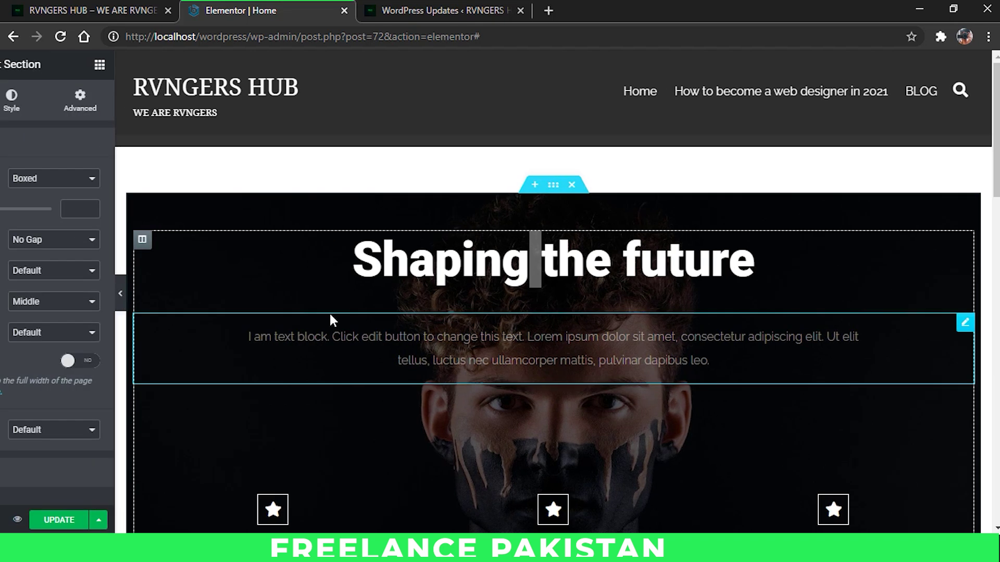
scroll(329, 311, down, 3)
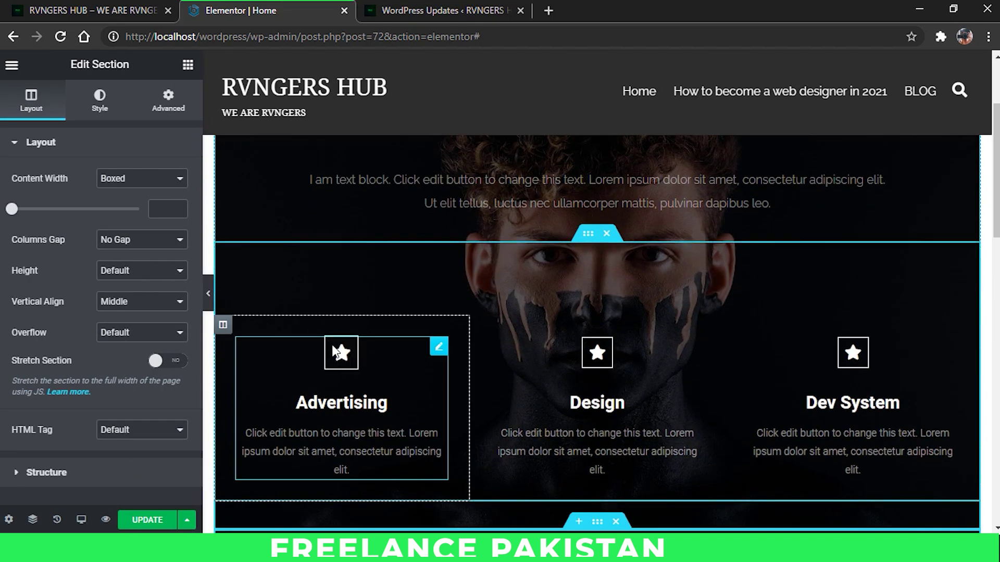
click(439, 347)
click(49, 245)
click(390, 292)
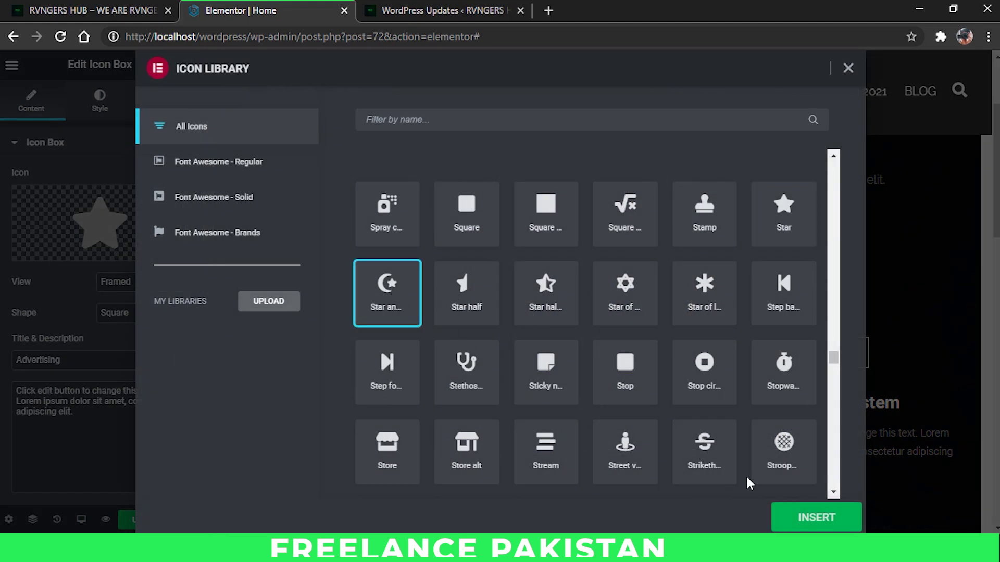
click(808, 518)
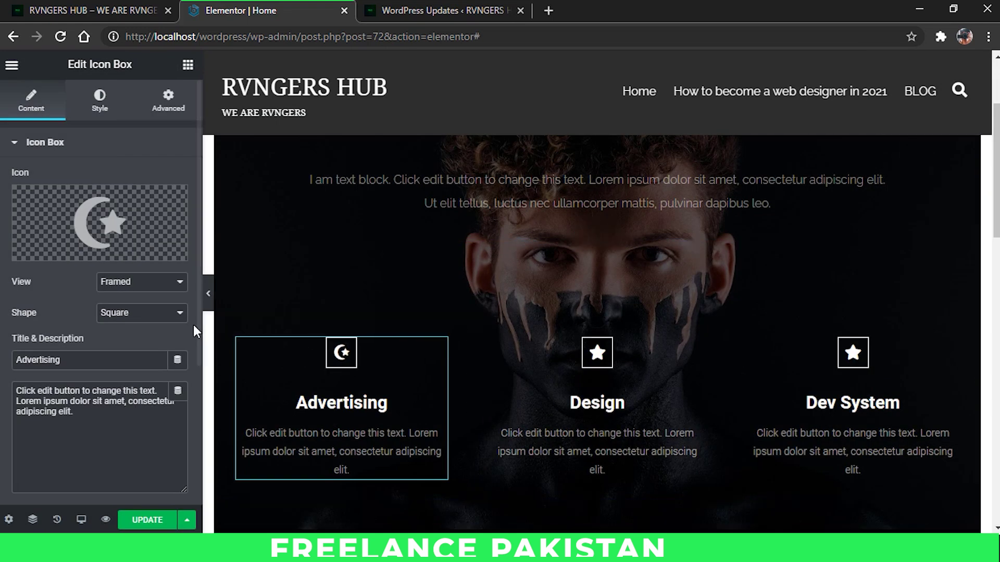
Step: Save the Home page with UPDATE and preview the result
click(156, 520)
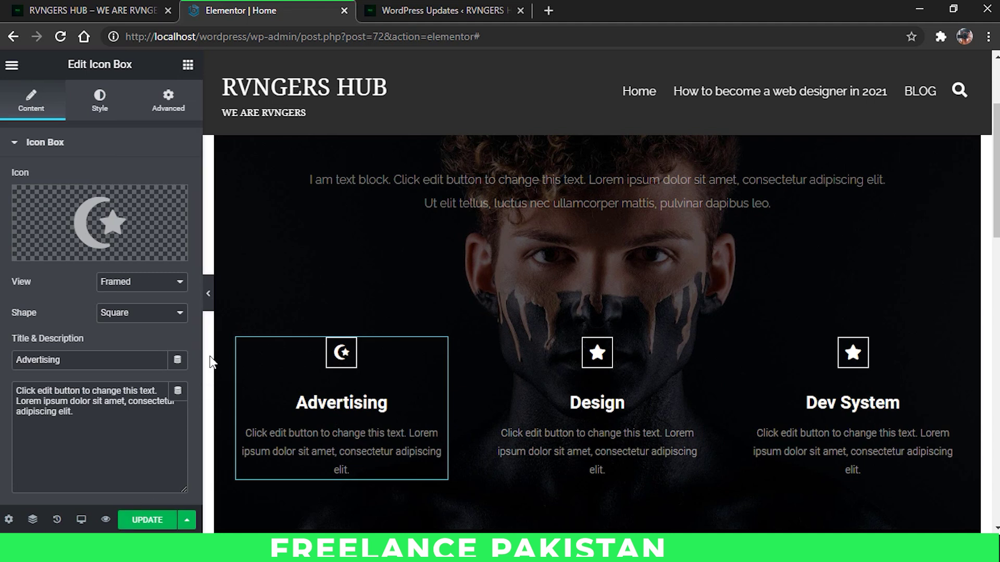
click(138, 520)
click(208, 293)
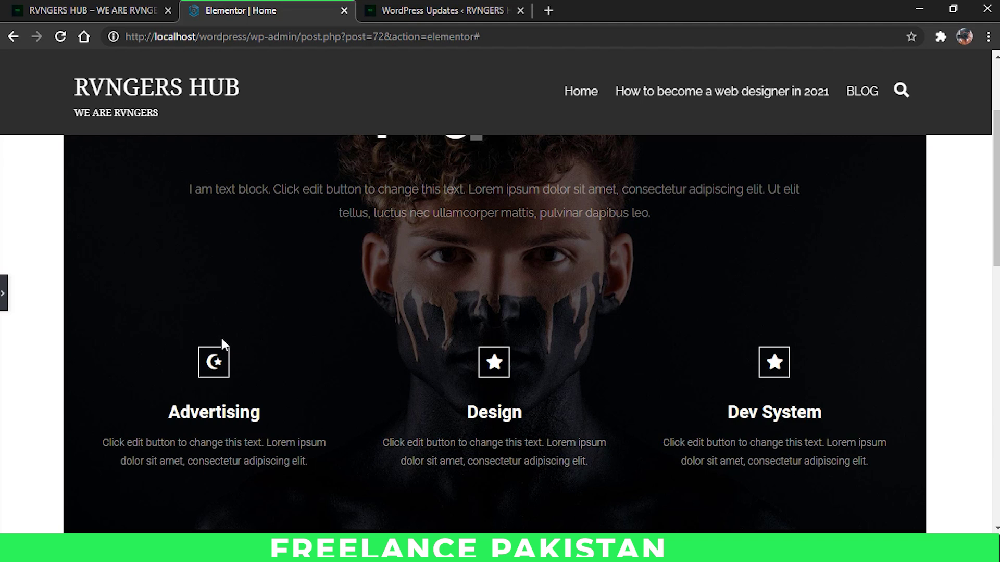
Step: Preview the Home page changes in a new tab and scroll through its sections
scroll(302, 318, down, 12)
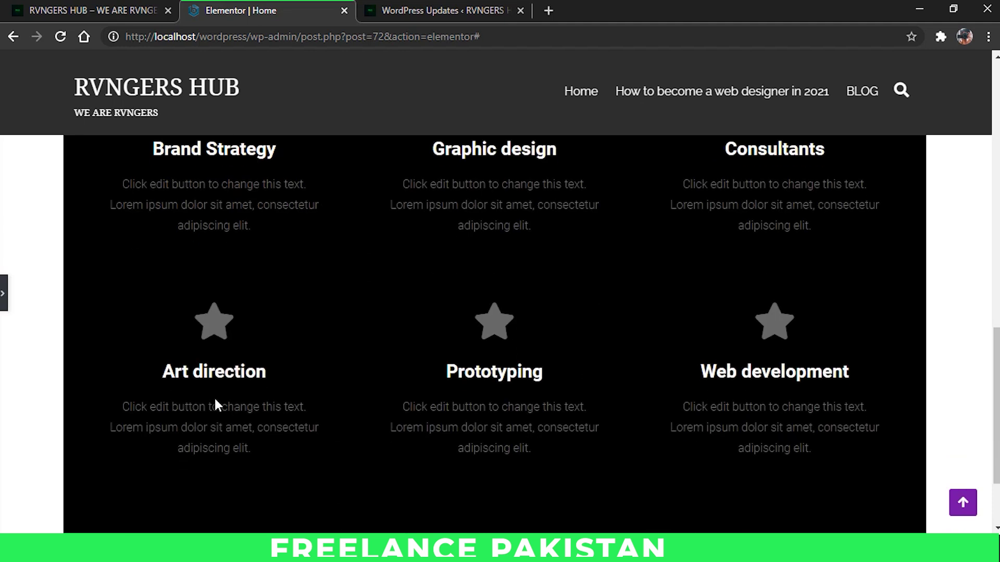
scroll(217, 405, down, 2)
click(3, 293)
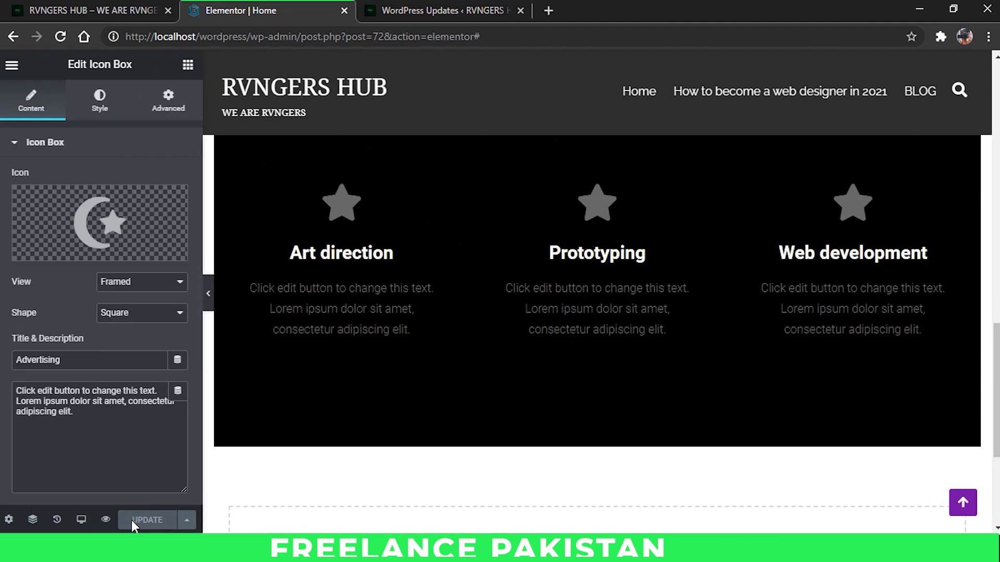
click(9, 519)
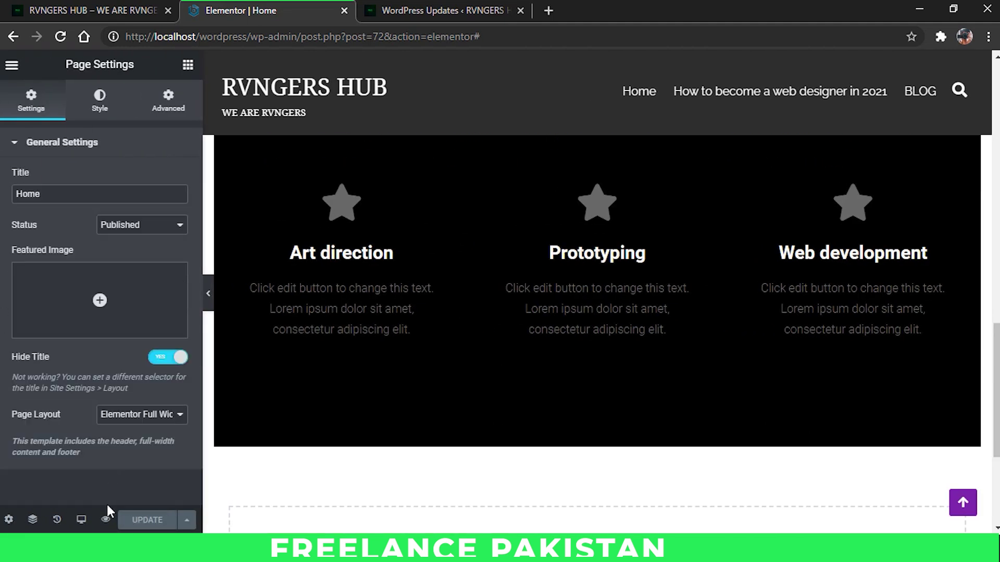
click(105, 520)
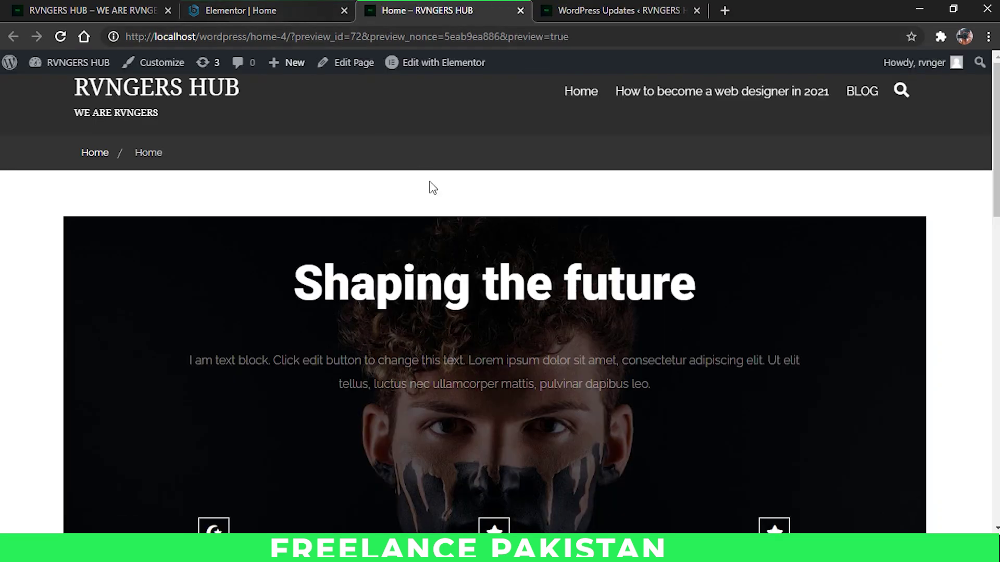
scroll(510, 229, down, 15)
scroll(515, 252, up, 4)
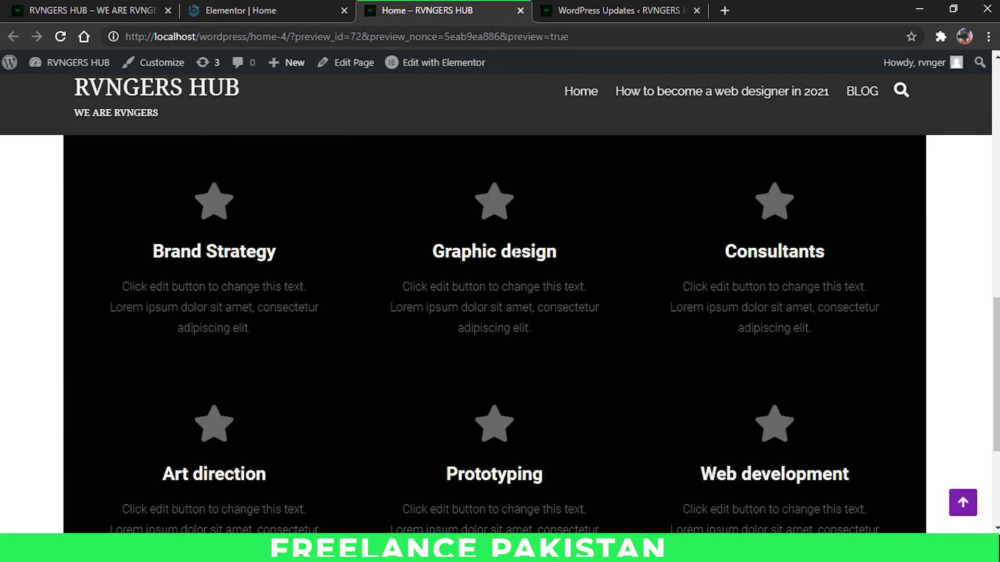
scroll(492, 191, up, 4)
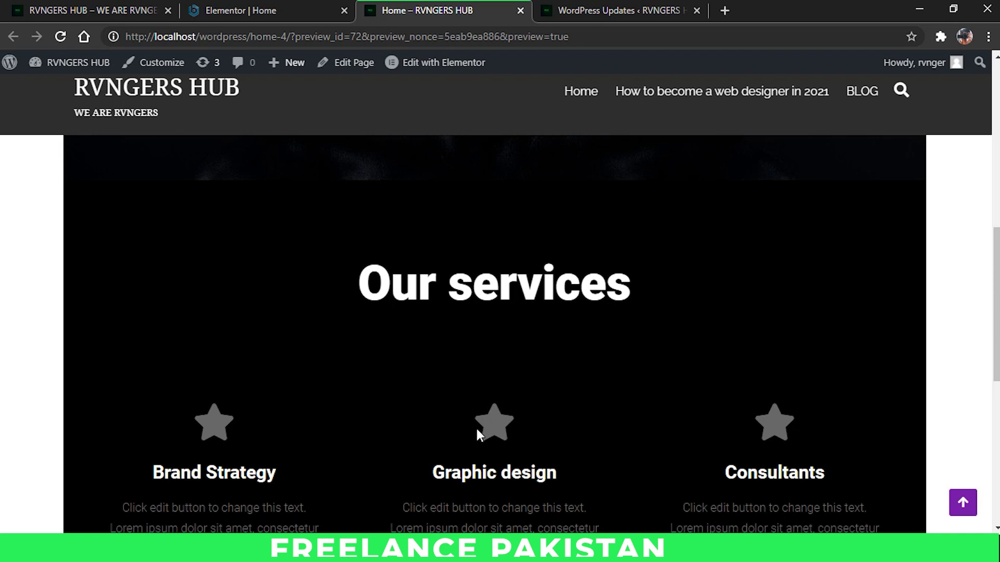
scroll(271, 412, up, 5)
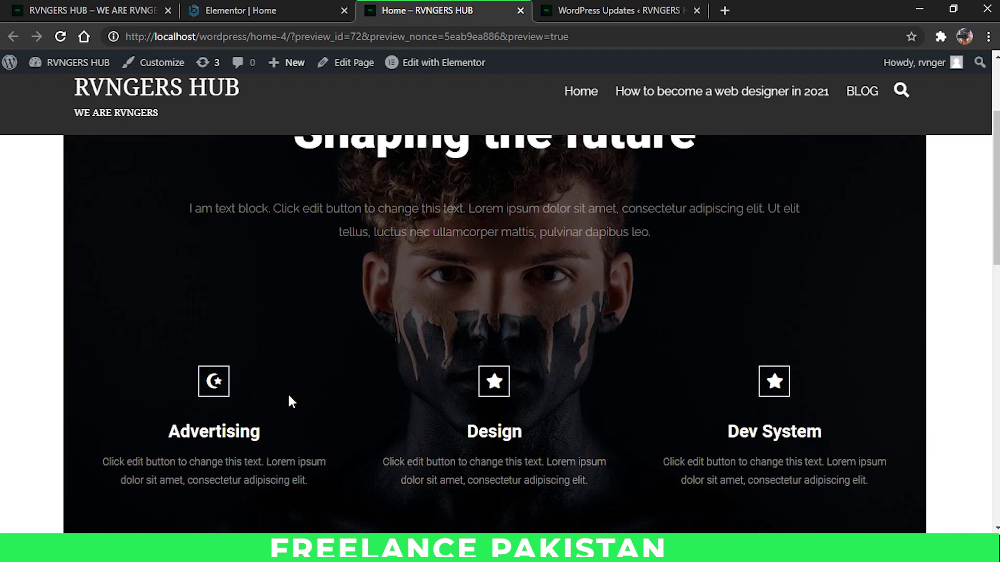
scroll(288, 392, up, 1)
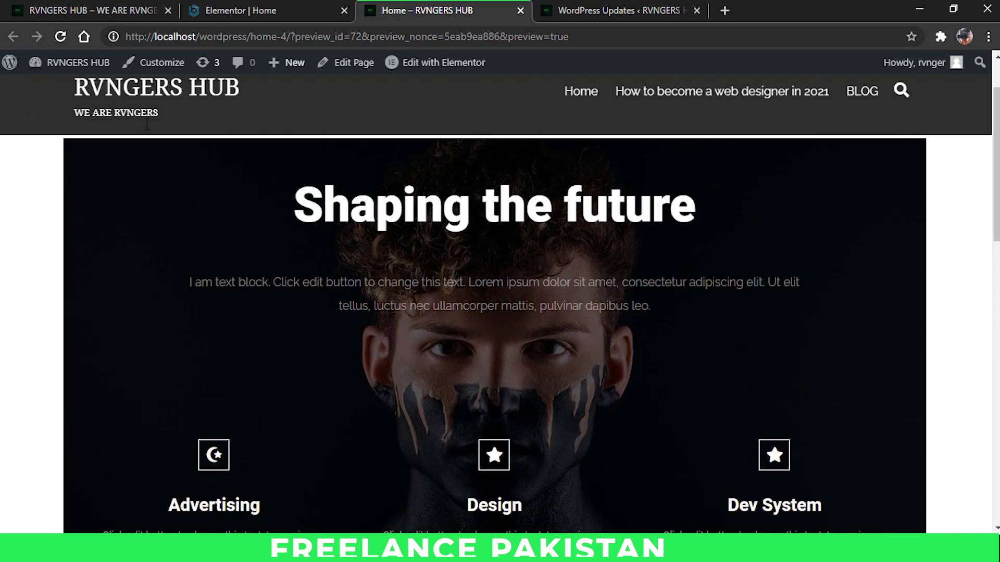
mouse_move(68, 63)
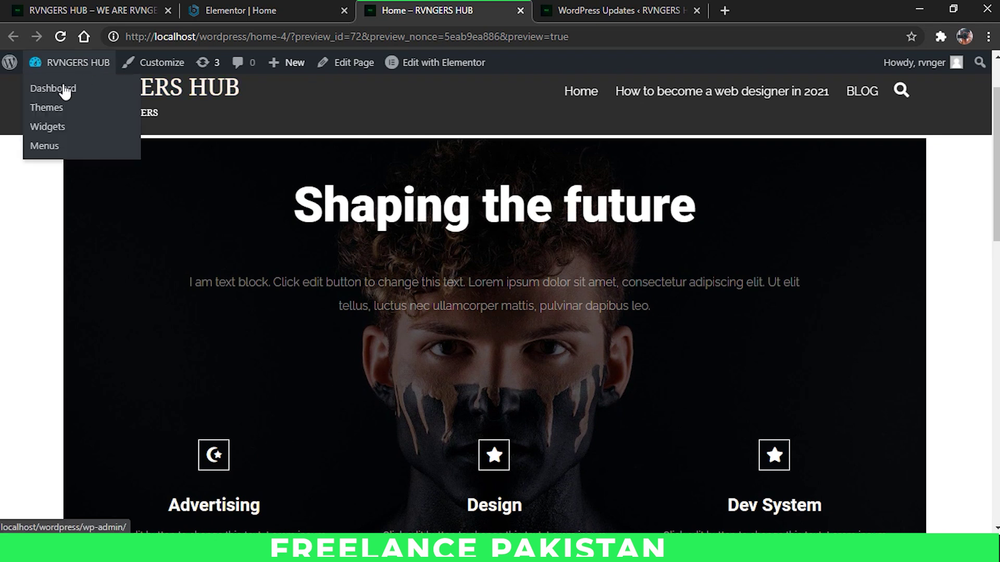
Step: Switch the active WordPress theme from Clean Biz to Twenty Twenty-One
click(50, 108)
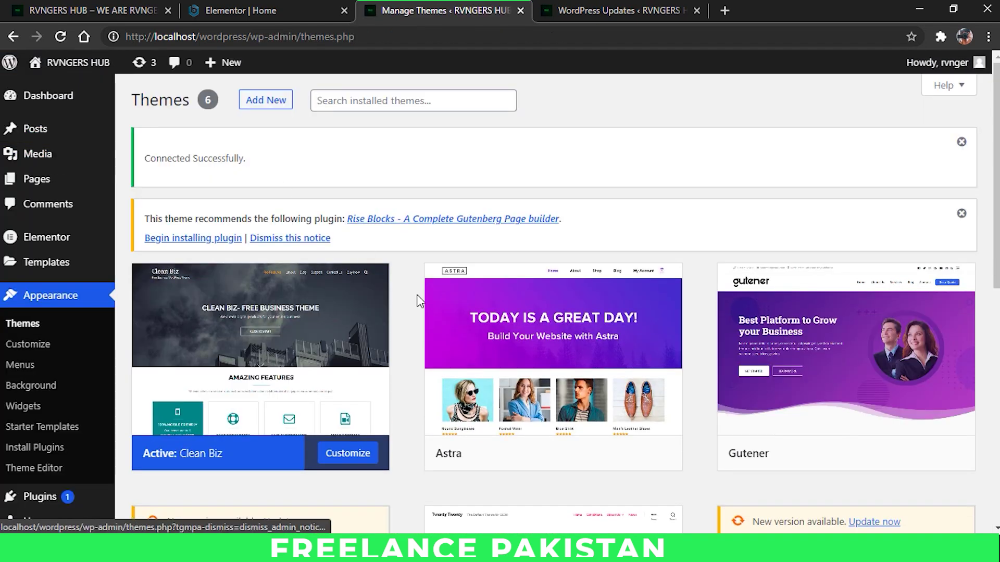
scroll(565, 281, down, 1)
scroll(739, 263, down, 4)
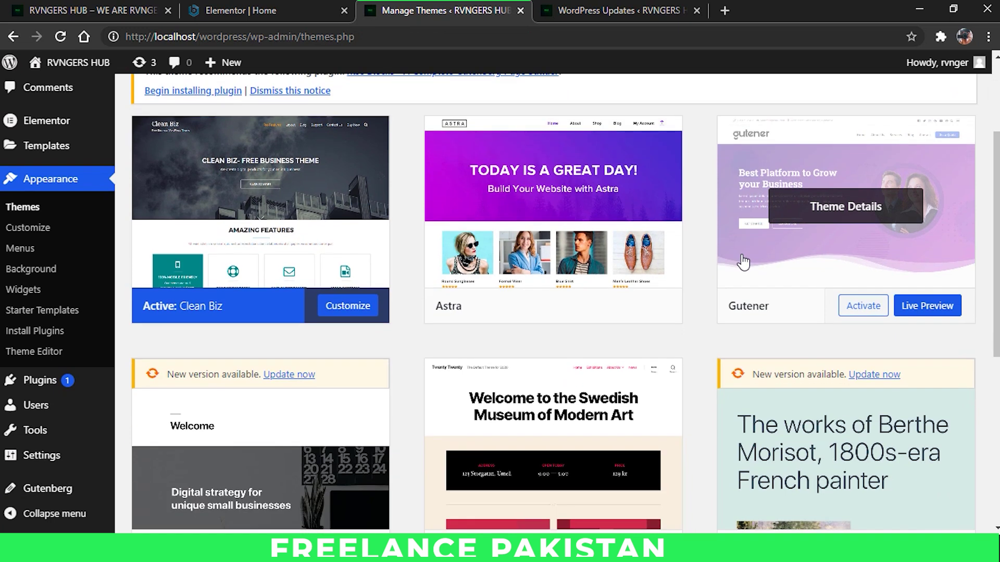
click(871, 404)
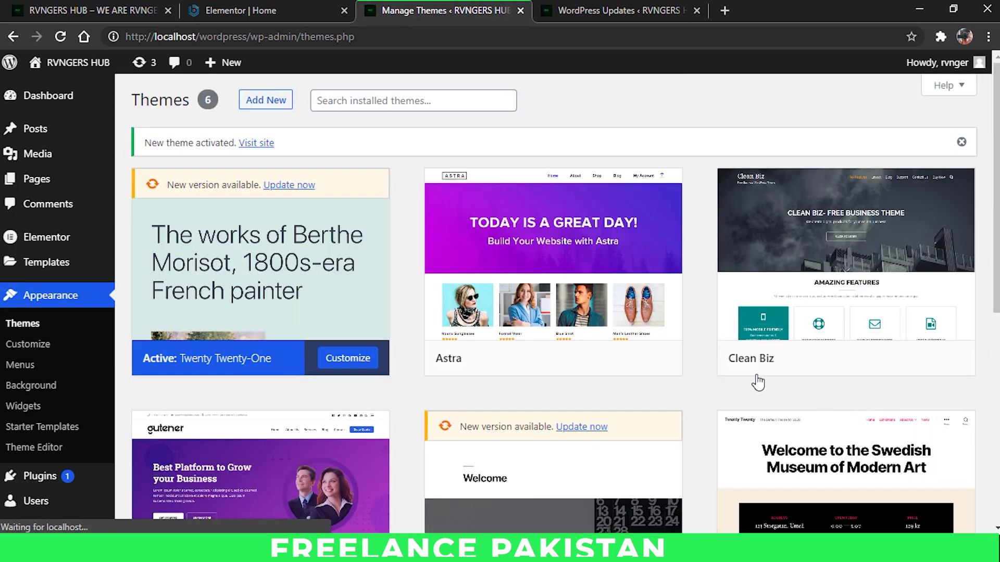
click(240, 11)
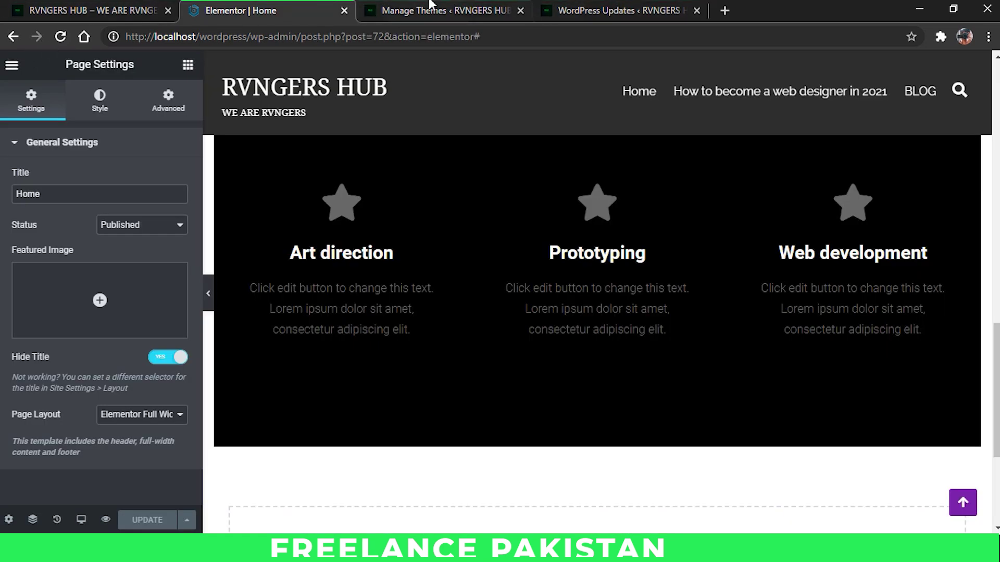
Step: Preview the Home page again under Twenty Twenty-One, scrolling through hero and services
click(393, 11)
right_click(46, 93)
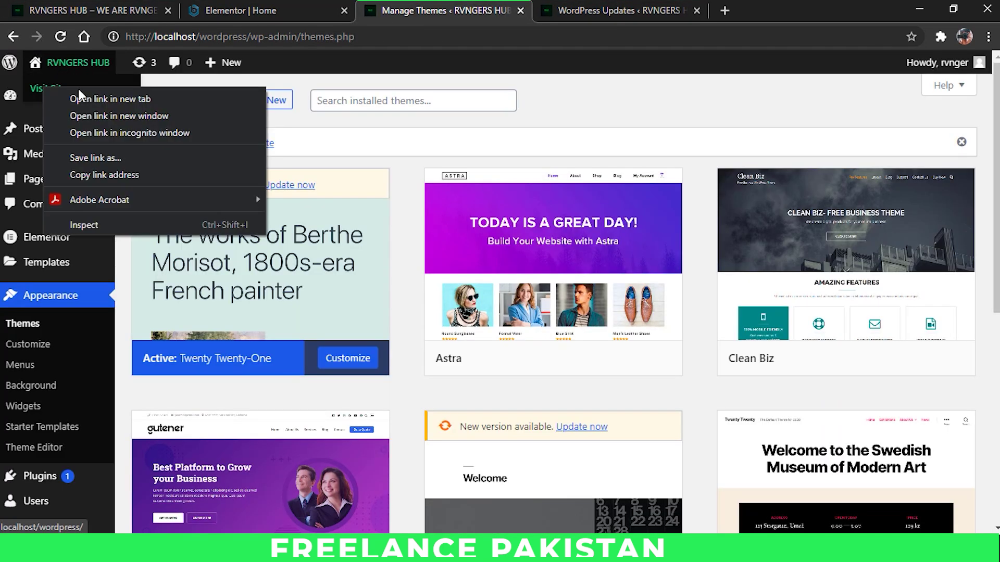
click(266, 71)
click(312, 5)
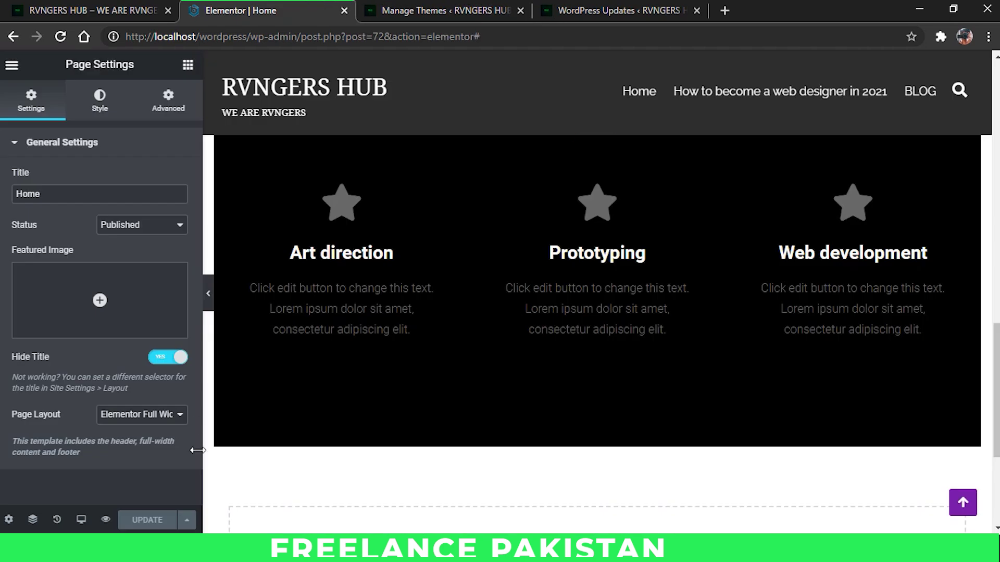
click(105, 522)
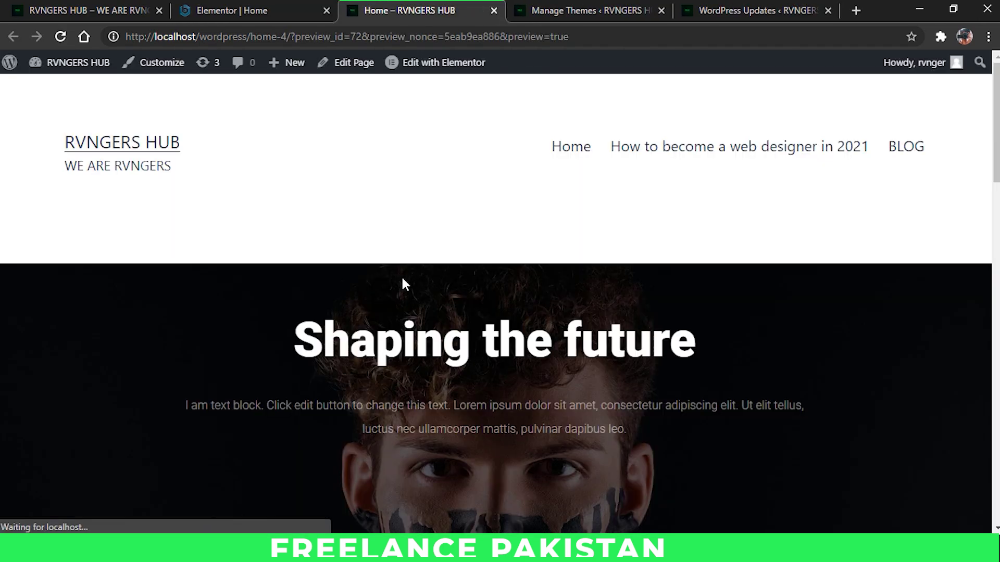
scroll(437, 268, down, 10)
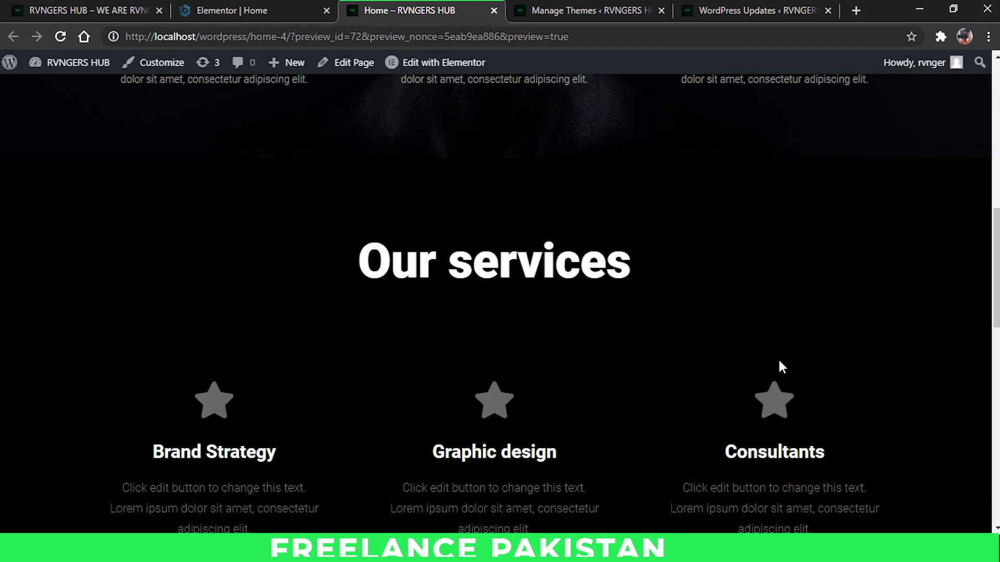
scroll(780, 368, down, 10)
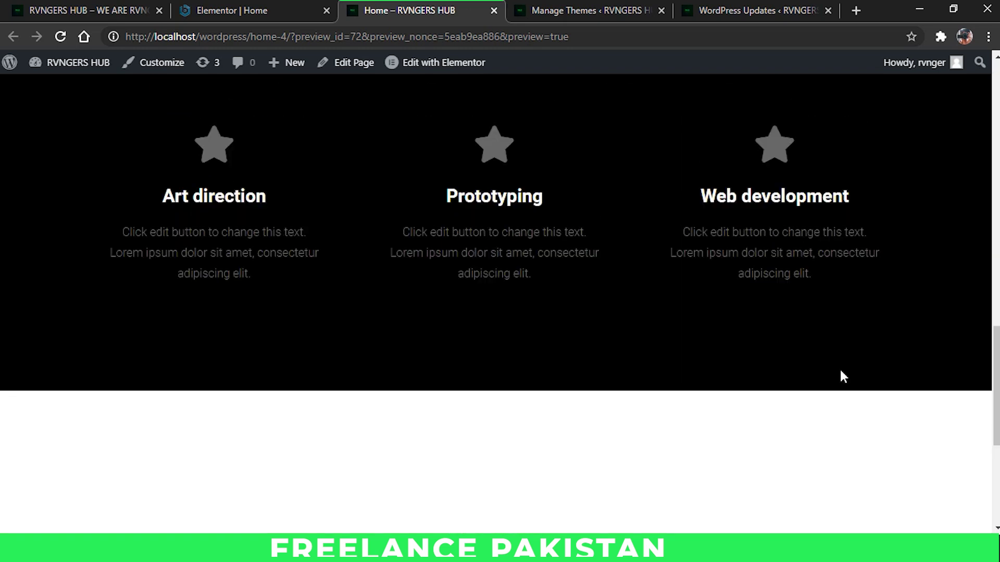
scroll(839, 364, up, 8)
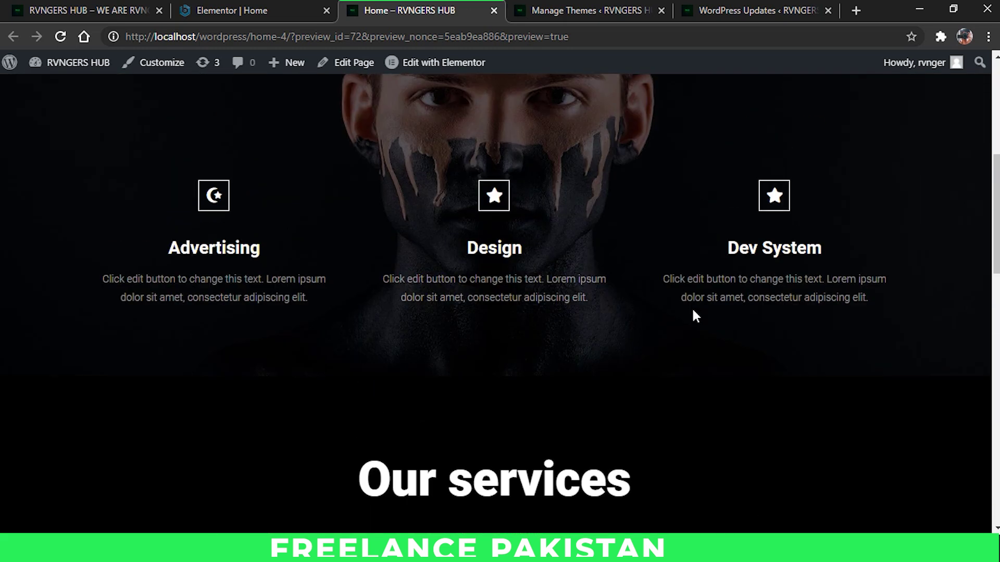
scroll(696, 315, up, 1)
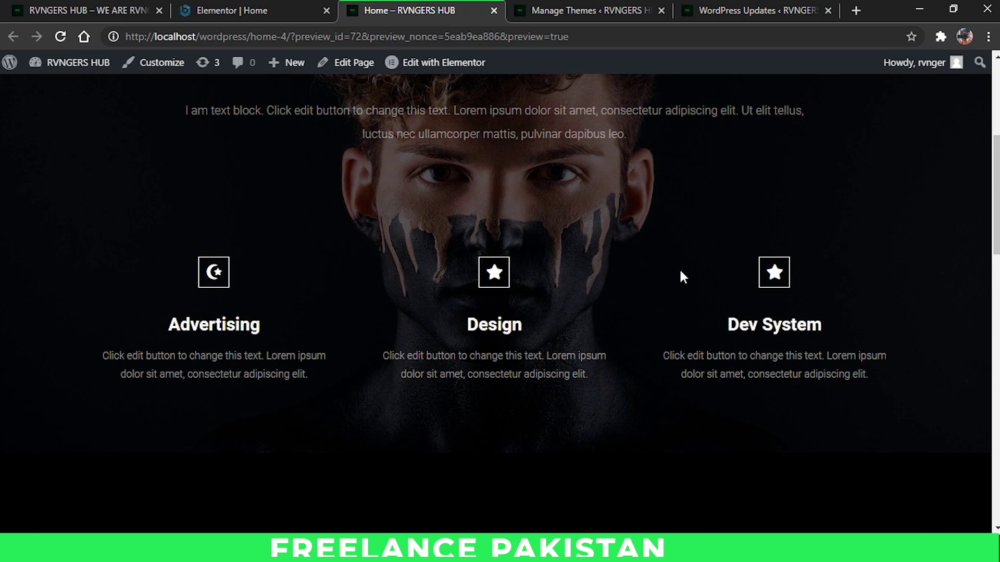
scroll(679, 270, up, 1)
Step: Insert the trucking full-page template from the Library's Pages tab into the Home page
click(245, 12)
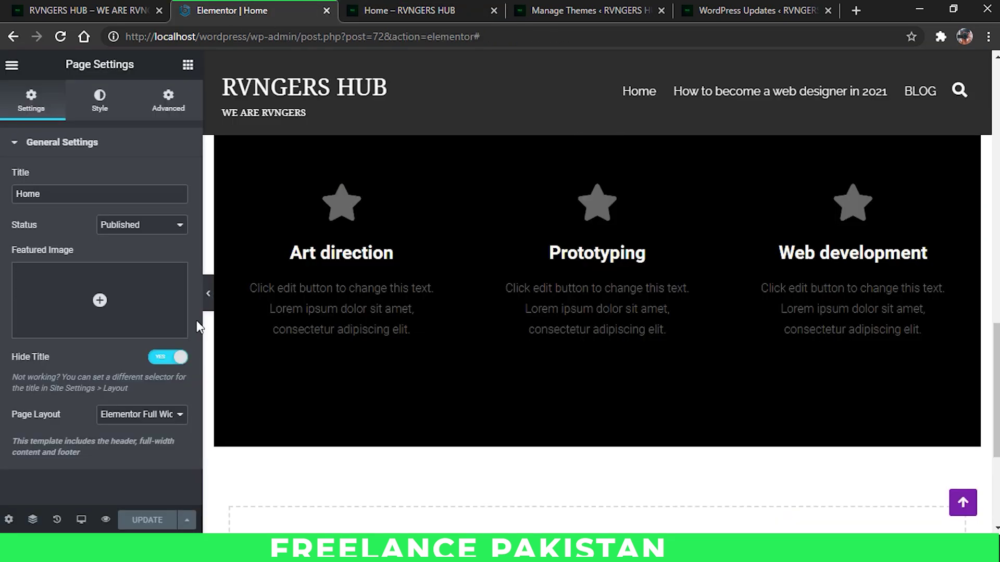
key(ctrl+p)
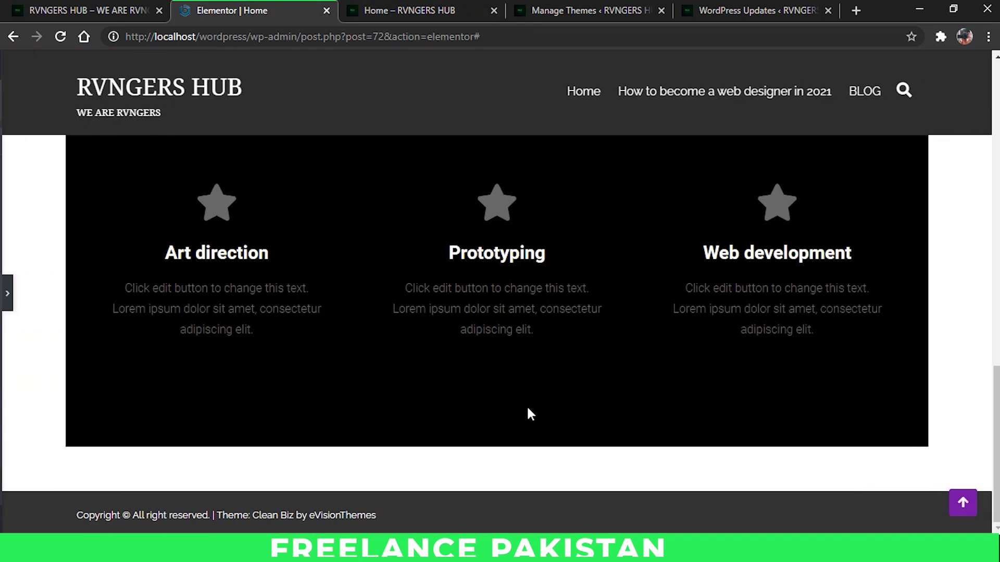
key(ctrl+shift+l)
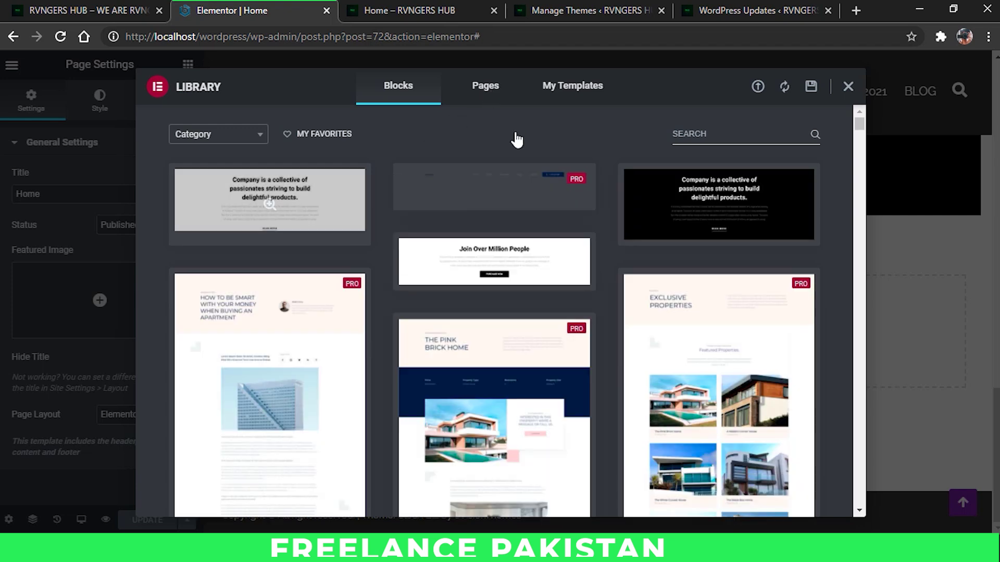
click(460, 99)
scroll(513, 274, down, 4)
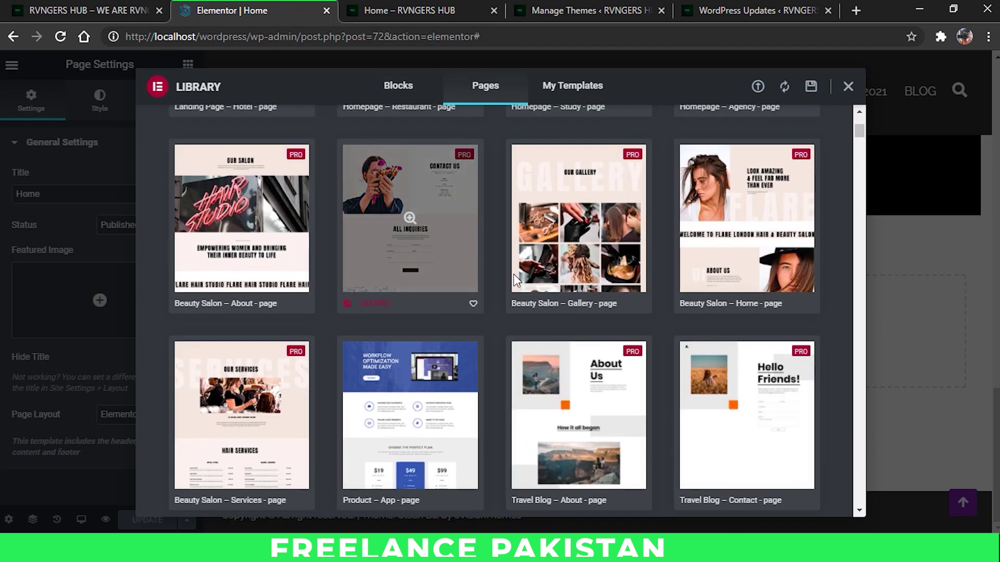
scroll(561, 277, up, 2)
scroll(564, 279, down, 1)
scroll(564, 278, down, 5)
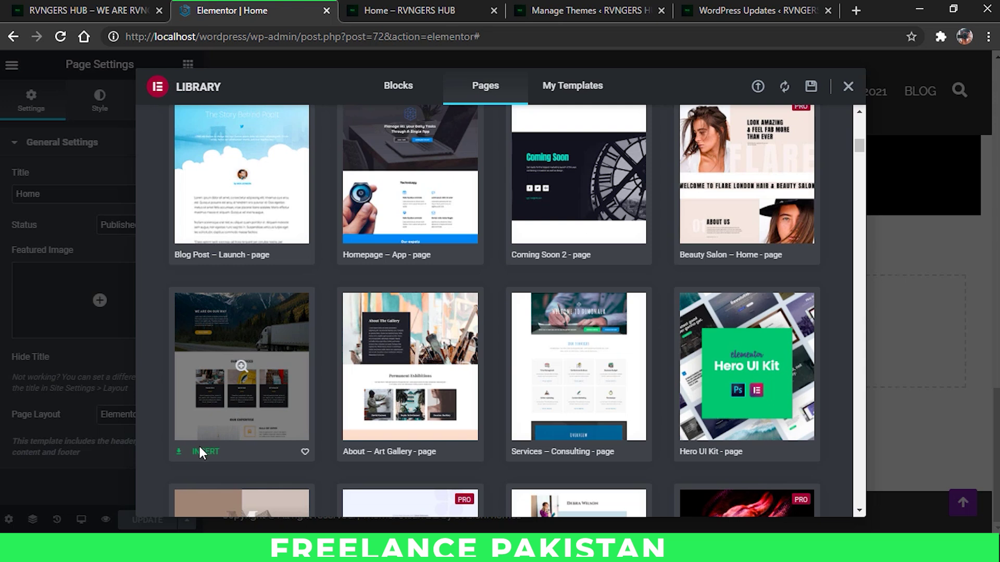
click(199, 445)
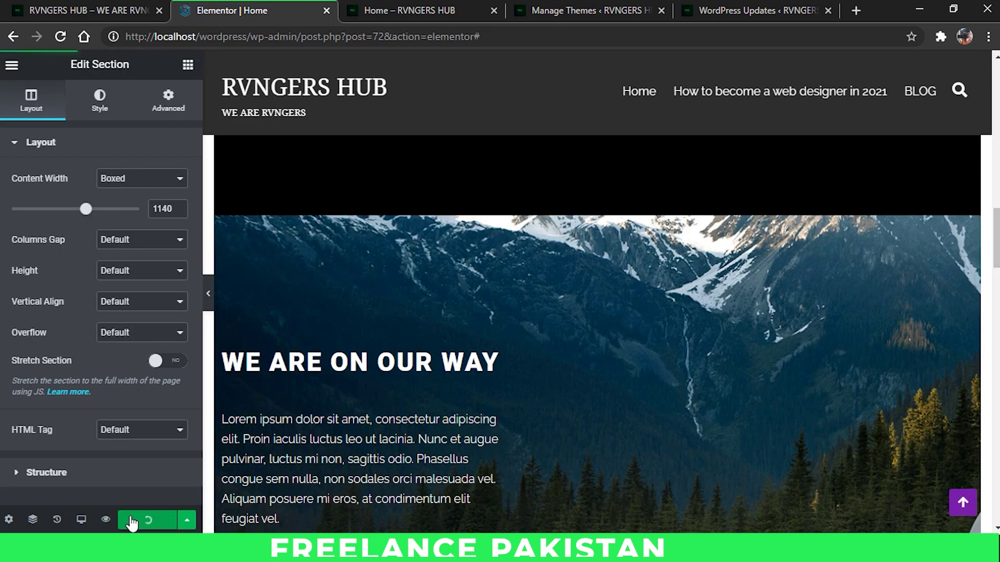
Step: Preview the updated Home page and scroll down through its sections to the footer
click(106, 521)
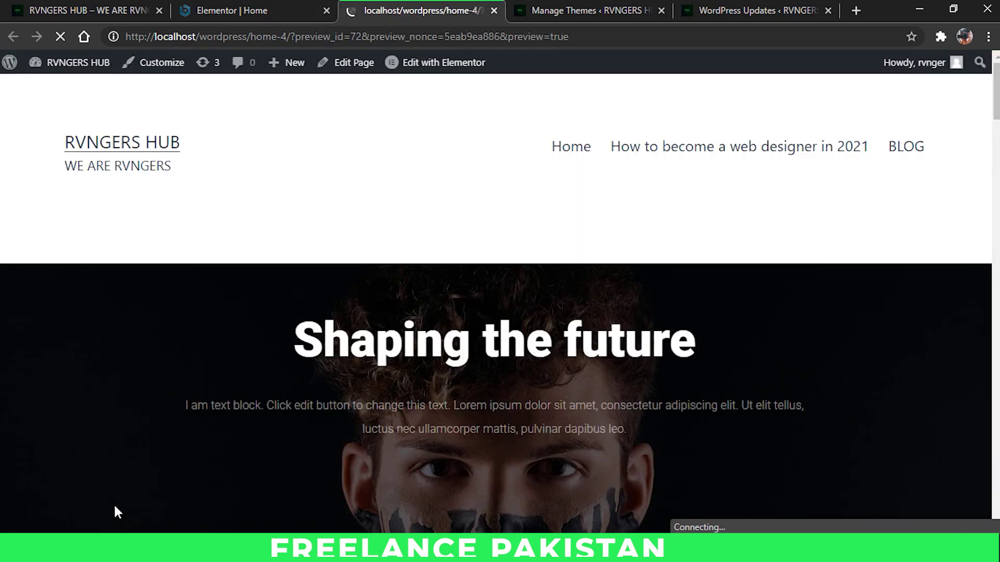
scroll(176, 198, down, 5)
scroll(176, 198, down, 10)
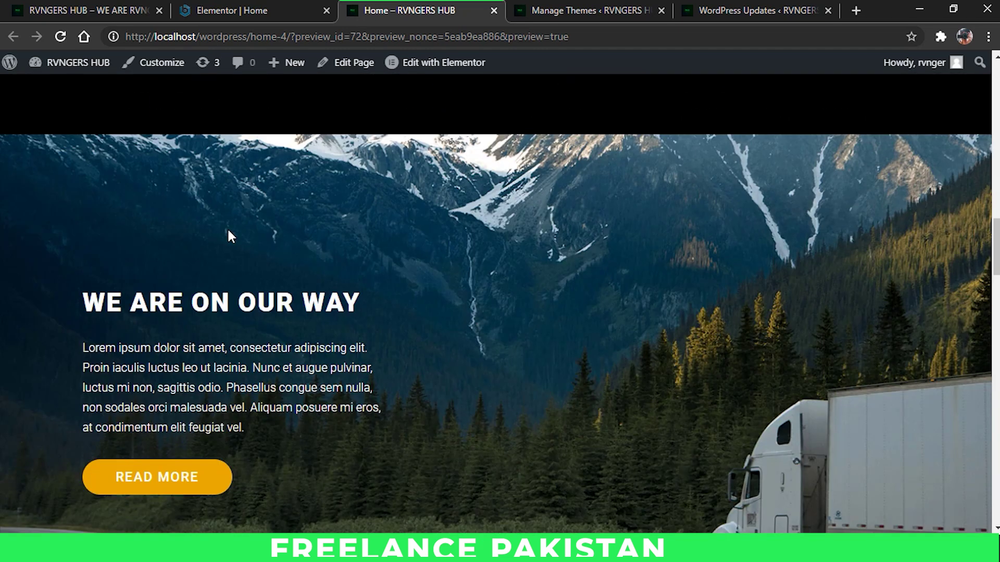
scroll(313, 226, down, 10)
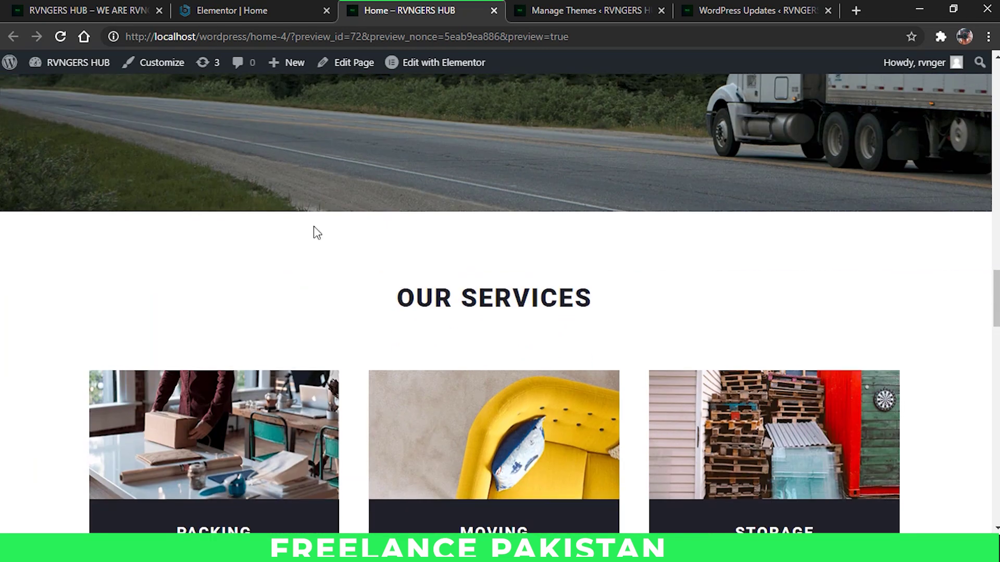
scroll(629, 313, down, 8)
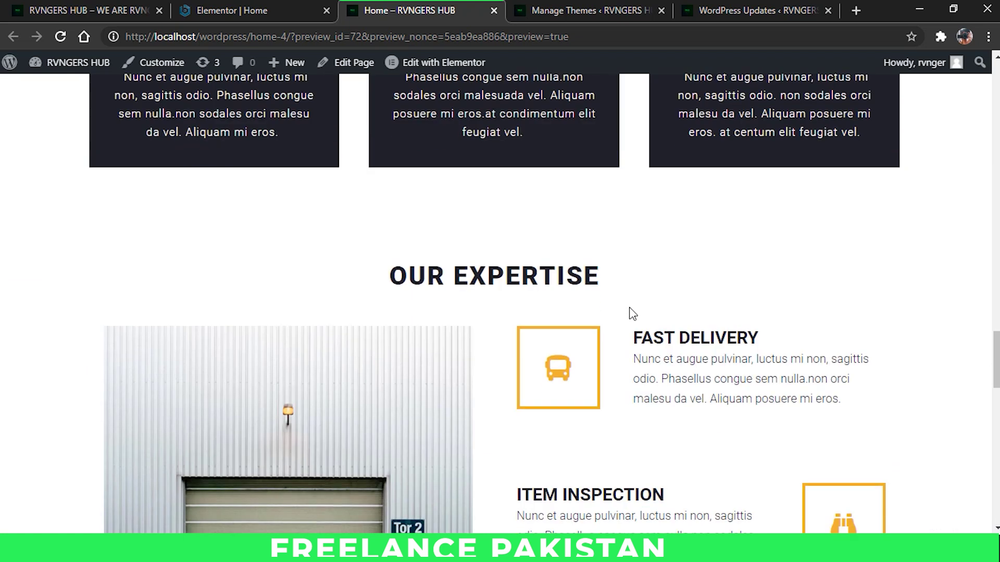
scroll(537, 297, down, 5)
scroll(536, 297, down, 9)
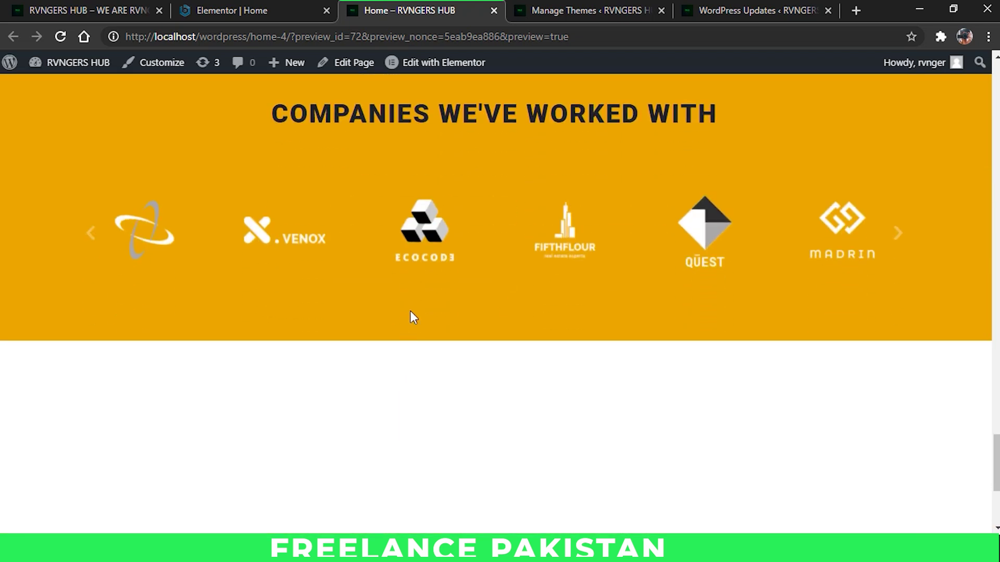
scroll(419, 300, down, 5)
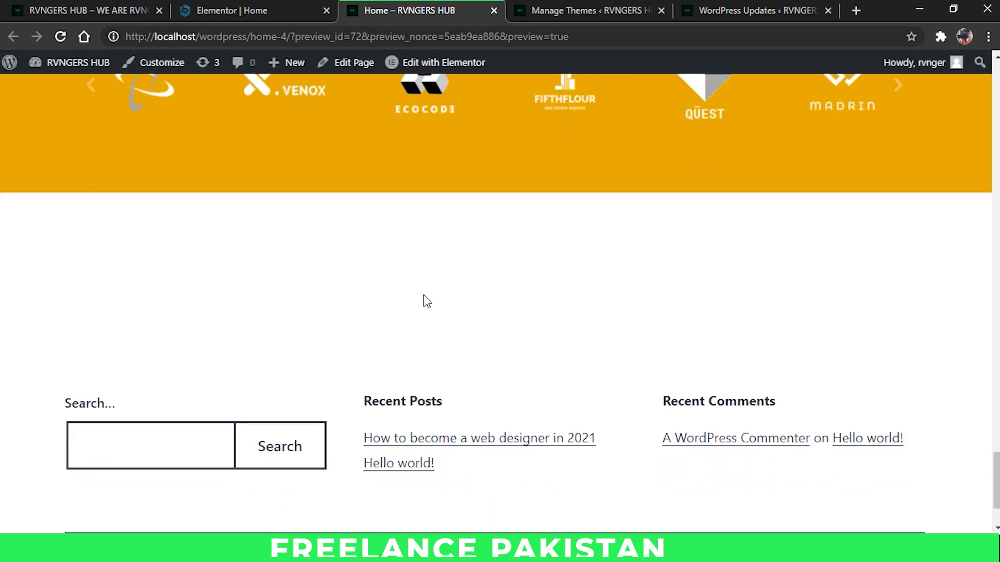
Step: Try the footer search box, recheck the 'WE ARE ON OUR WAY' section, and open a new tab
click(144, 342)
click(527, 311)
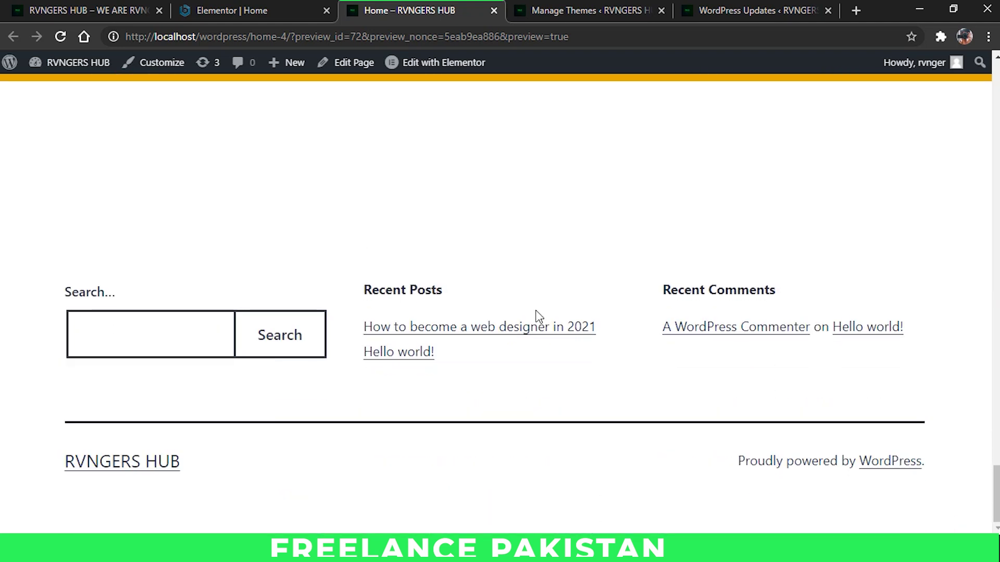
scroll(498, 298, up, 20)
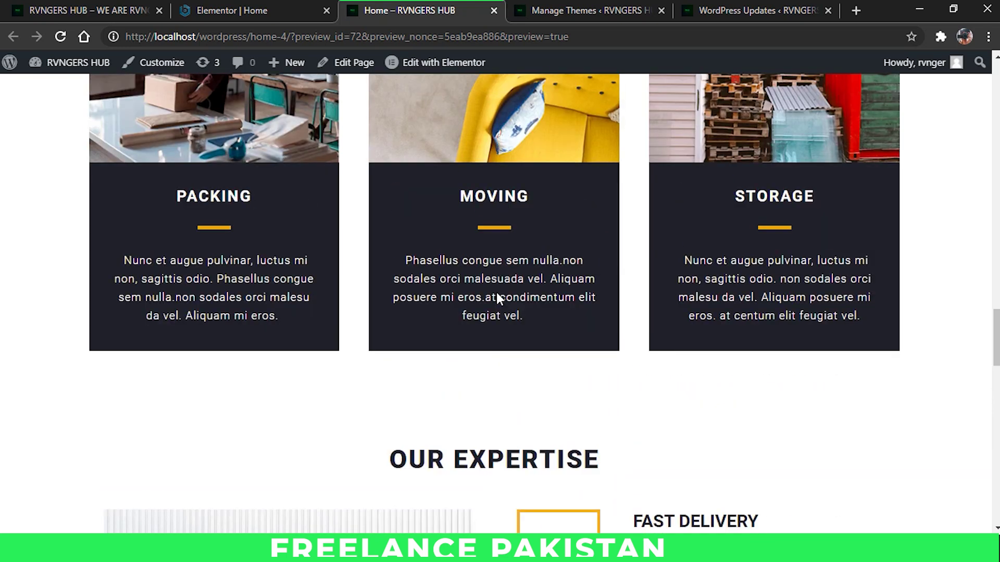
scroll(498, 298, up, 5)
scroll(496, 297, down, 5)
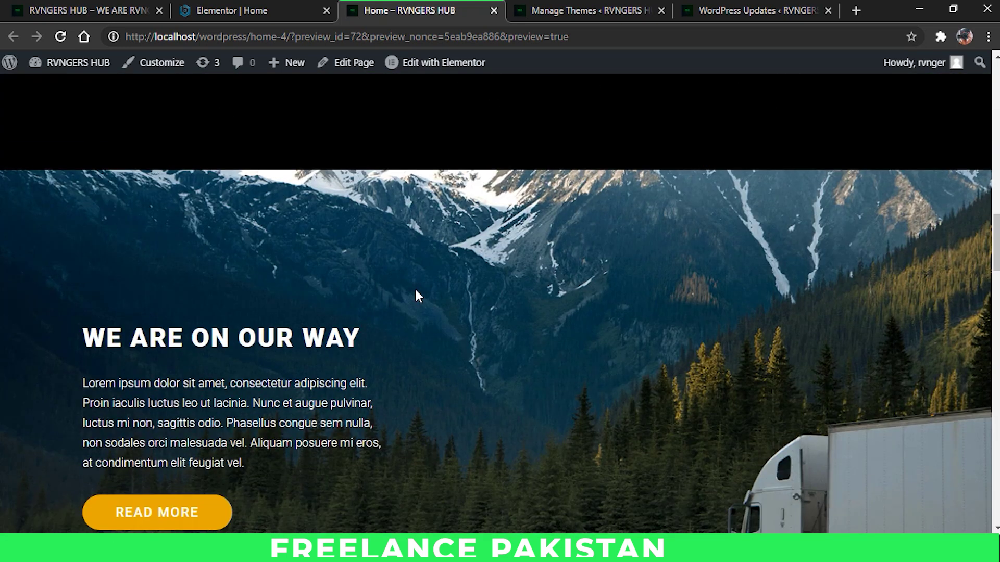
scroll(386, 344, down, 3)
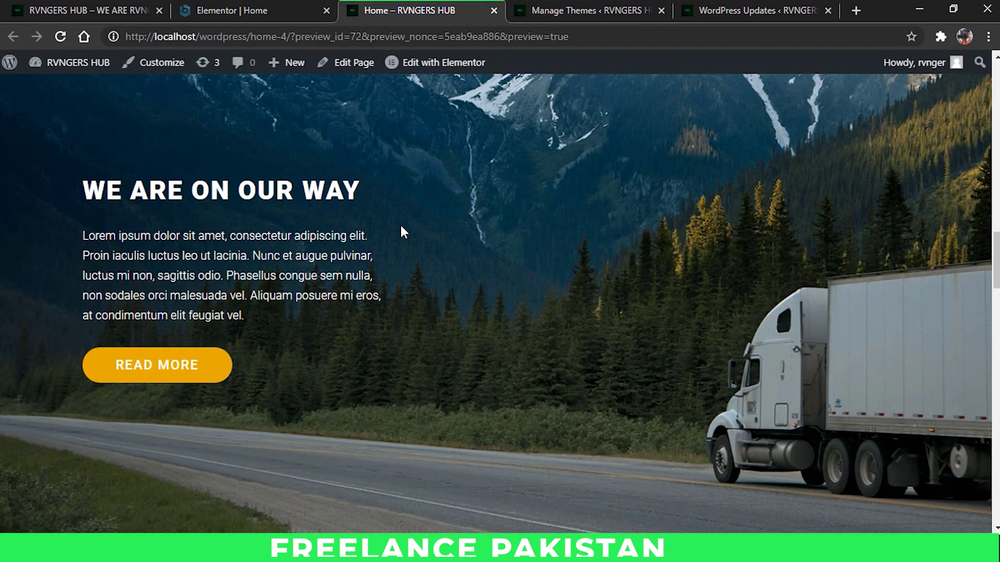
key(ctrl+t)
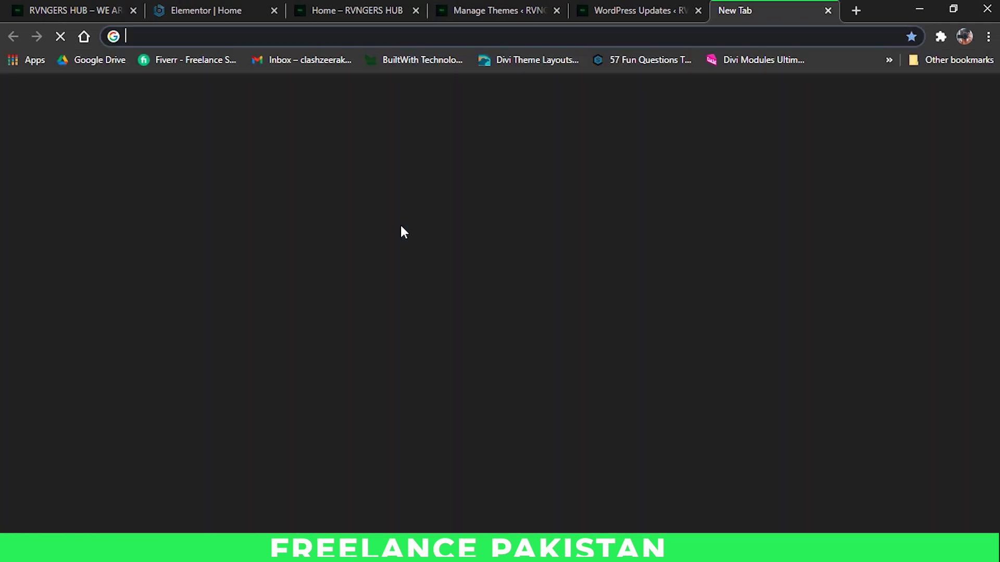
Step: Load zeerakisonline.com and scroll through its 'I'm A Designer.' hero, services and portfolio
text(zee)
key(Return)
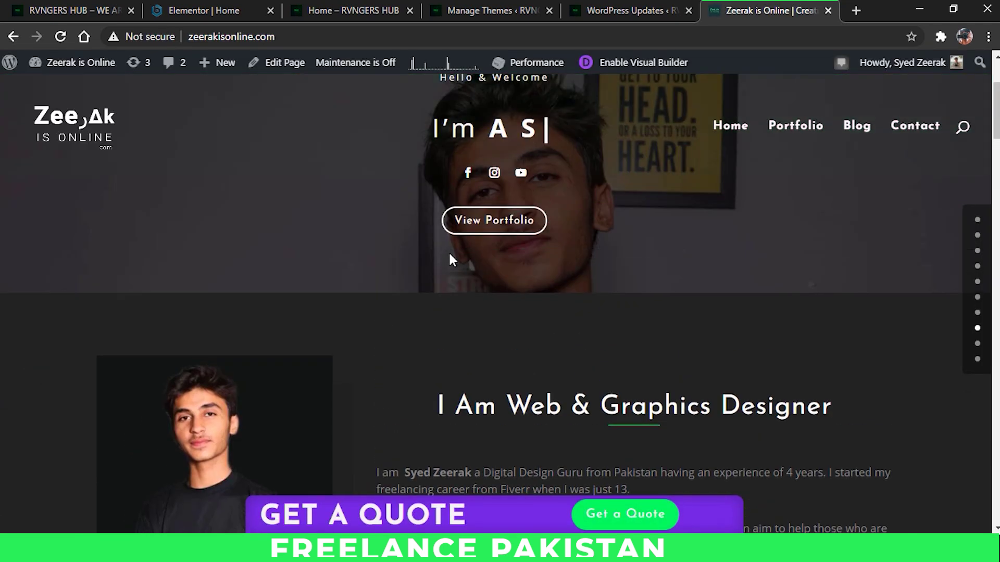
scroll(449, 251, down, 6)
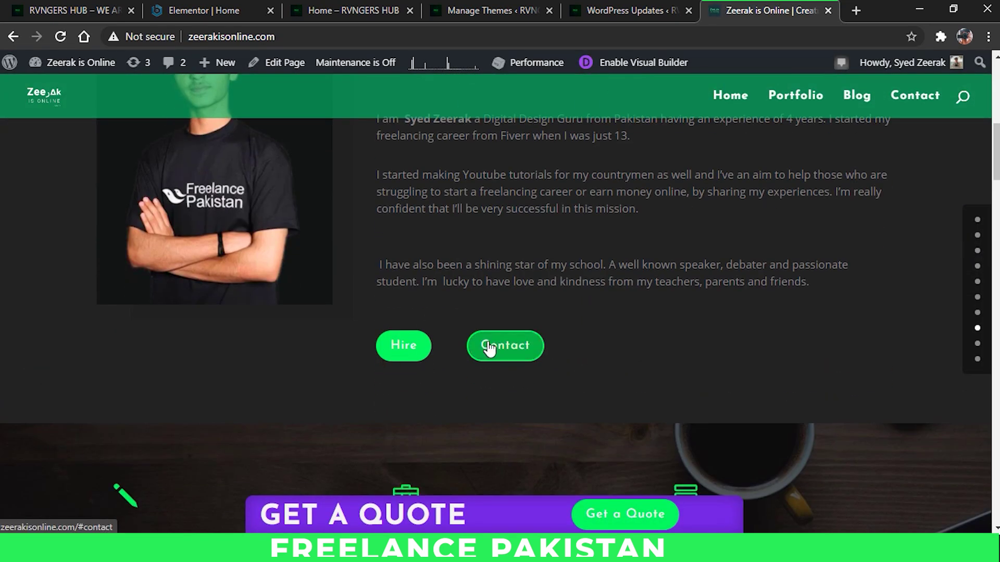
scroll(520, 263, up, 7)
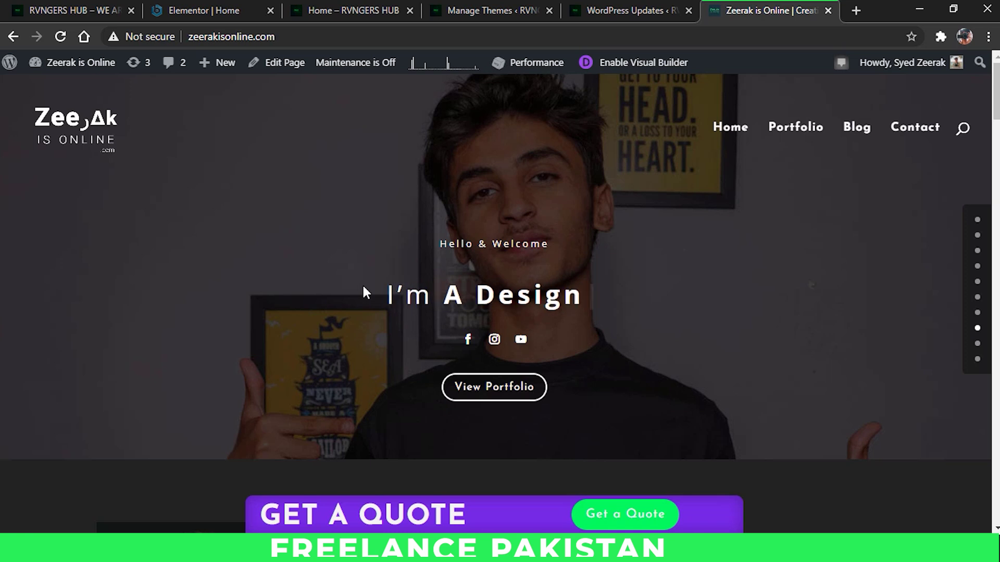
scroll(374, 286, down, 5)
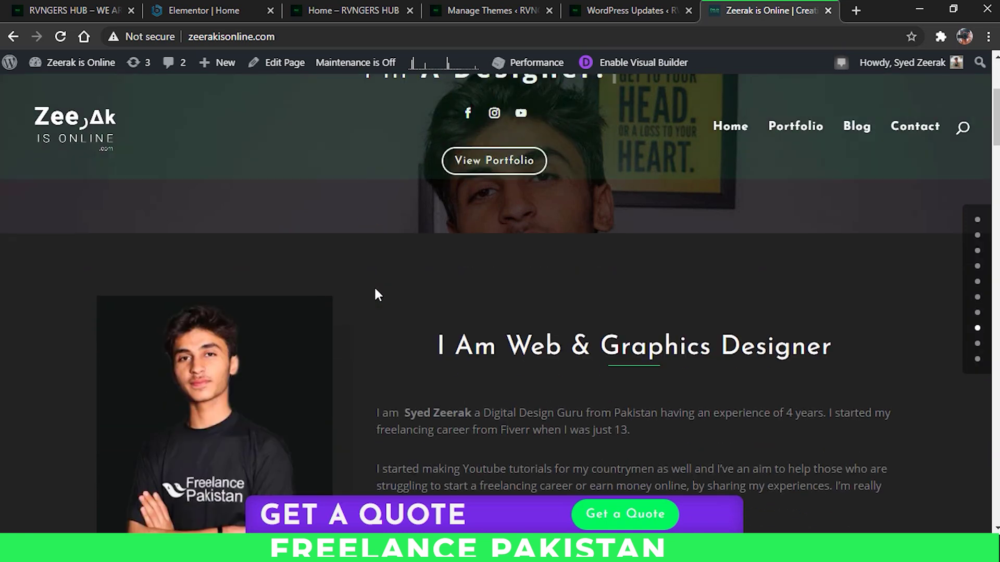
scroll(379, 288, down, 10)
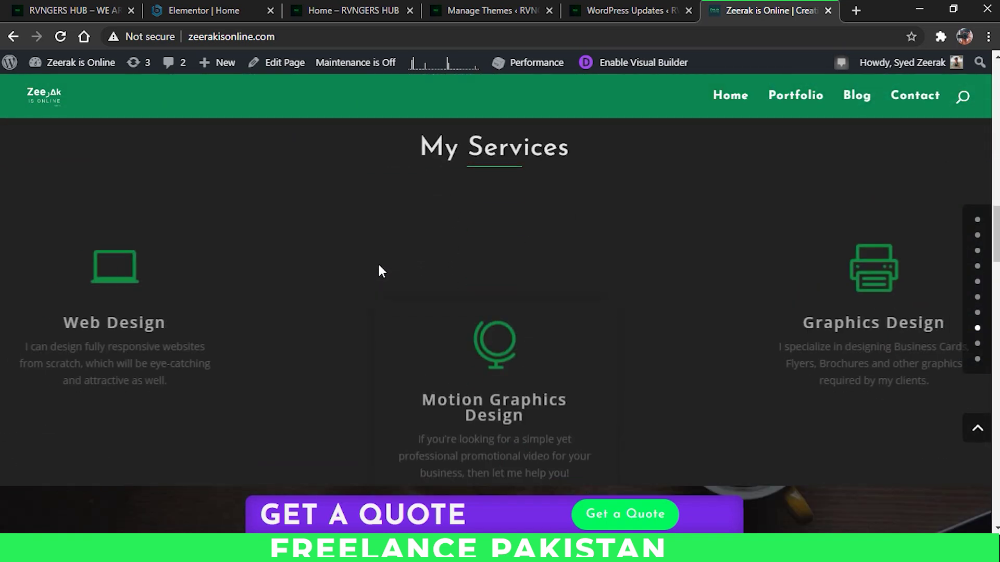
scroll(366, 272, down, 5)
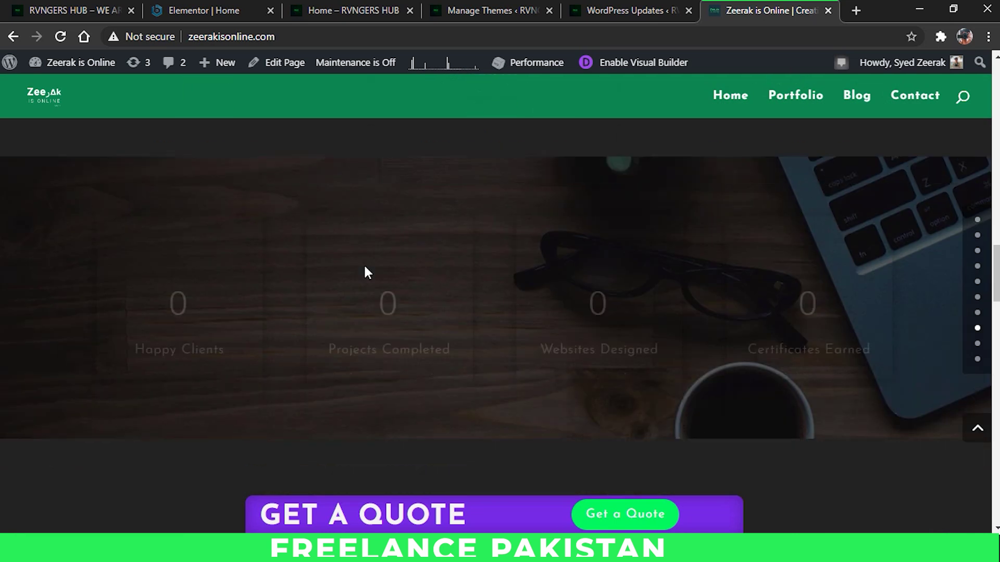
scroll(364, 271, down, 3)
scroll(364, 271, up, 8)
scroll(365, 270, up, 5)
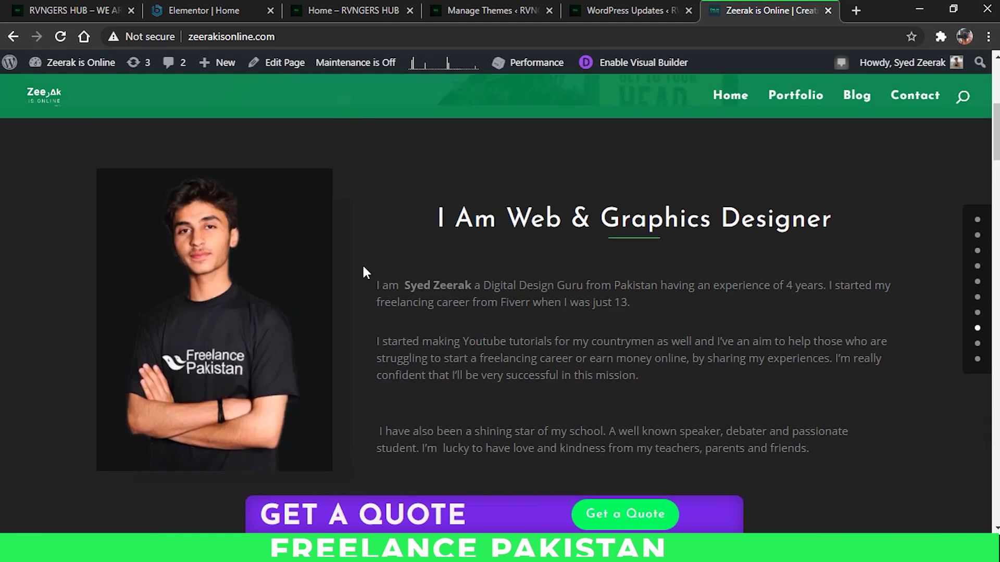
scroll(365, 271, up, 5)
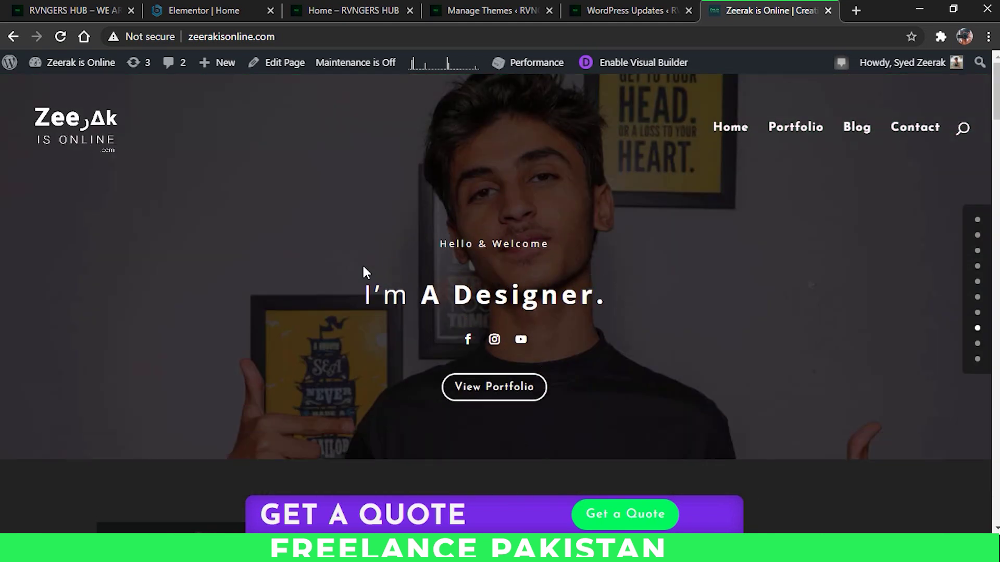